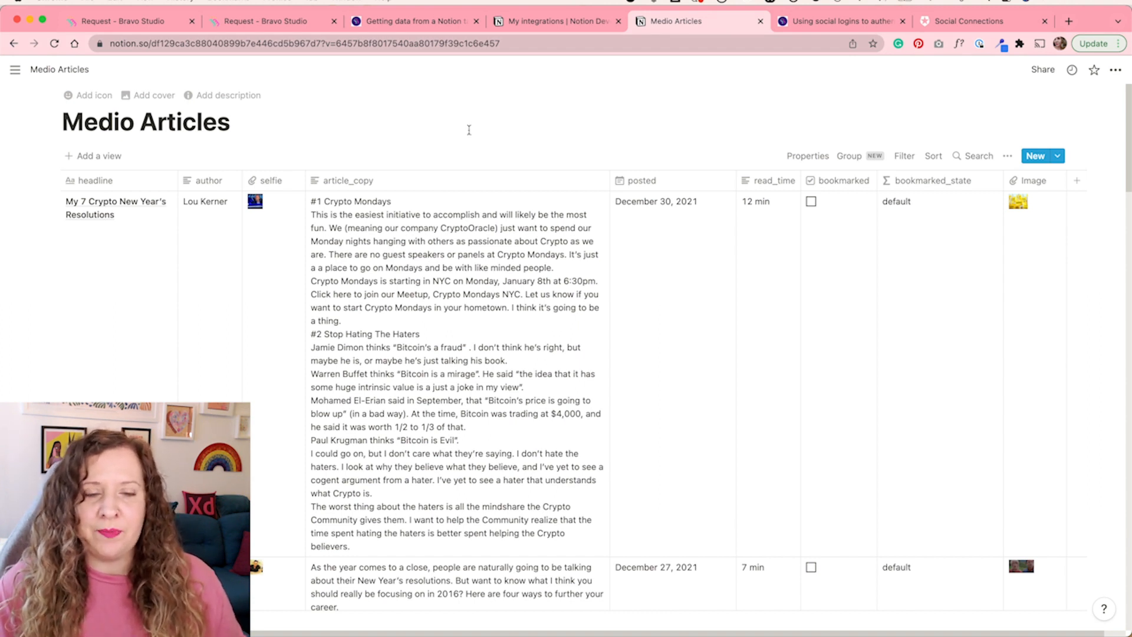
# Examine the Medio Articles table's columns and the bookmarked_state formula, testing it by ticking and unticking the first article's bookmarked box
pyautogui.scroll(-10, 443, 421)
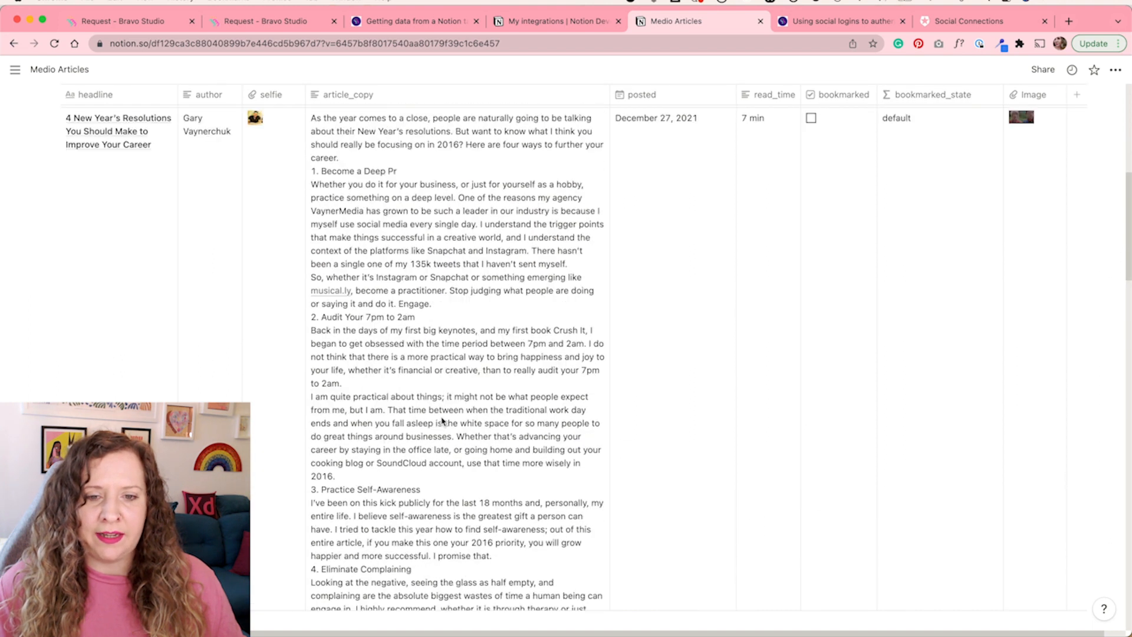
pyautogui.scroll(10, 443, 421)
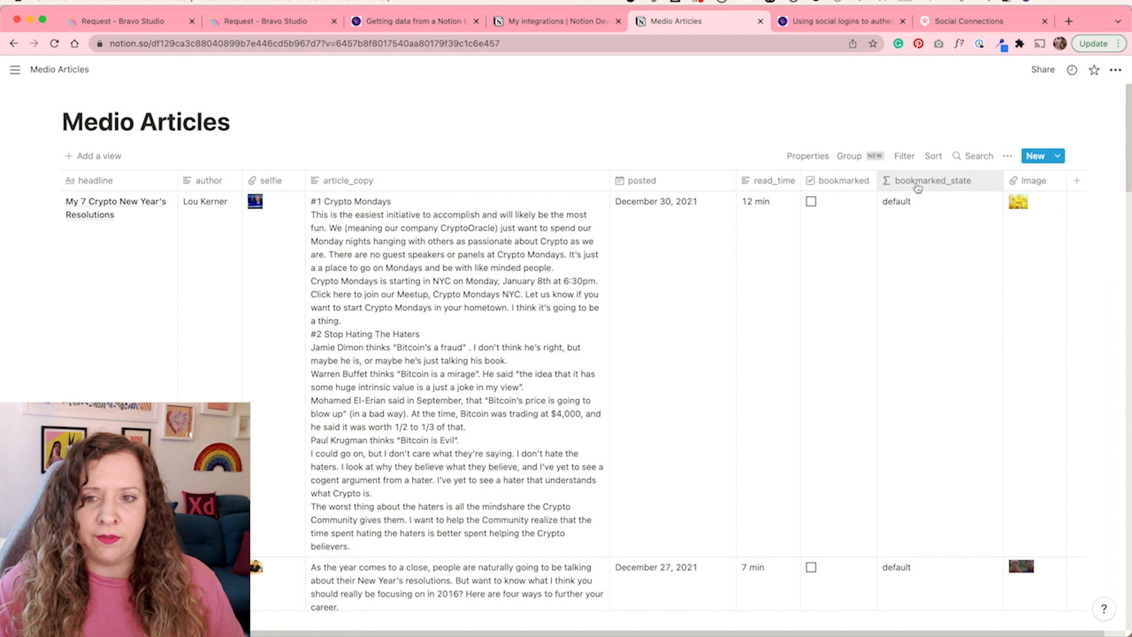
pyautogui.click(840, 180)
pyautogui.moveTo(814, 252)
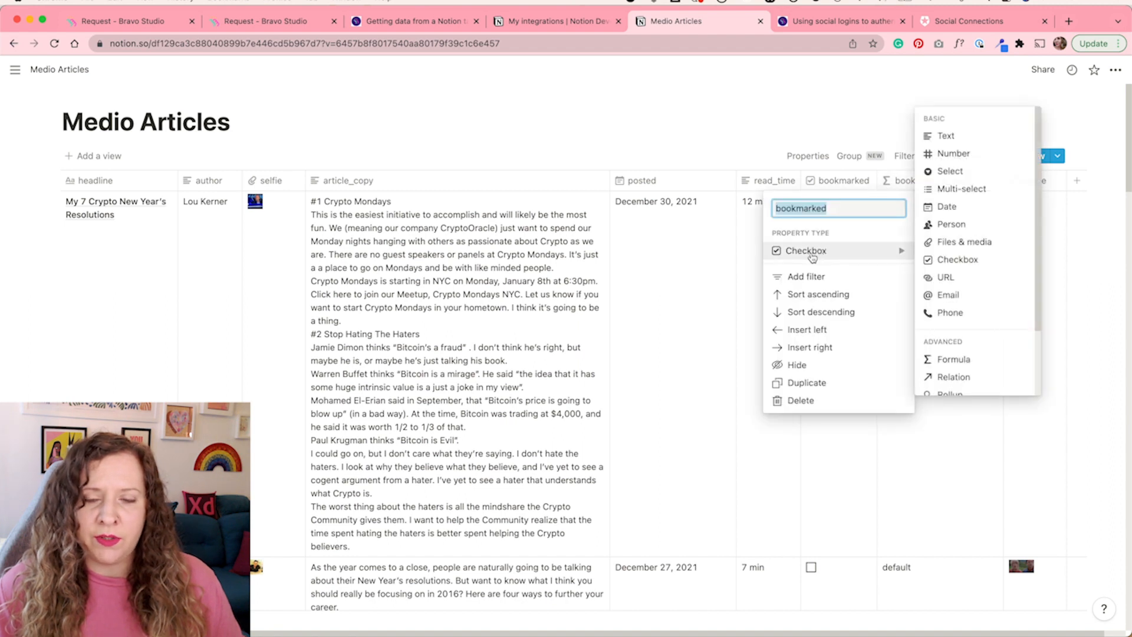
pyautogui.click(902, 181)
pyautogui.moveTo(931, 253)
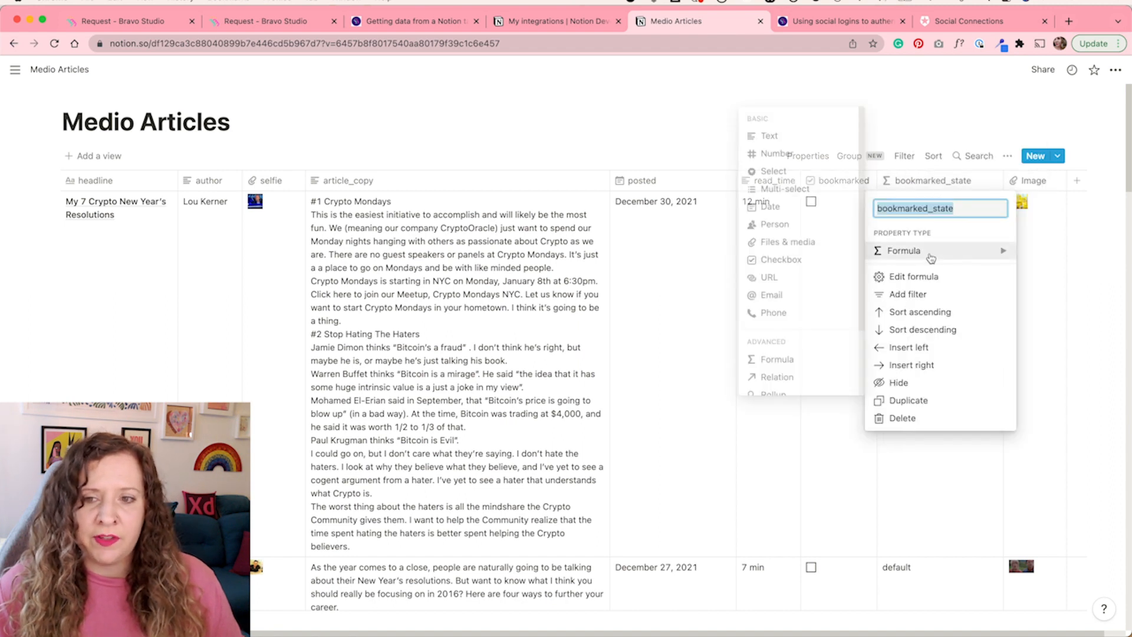
pyautogui.click(938, 447)
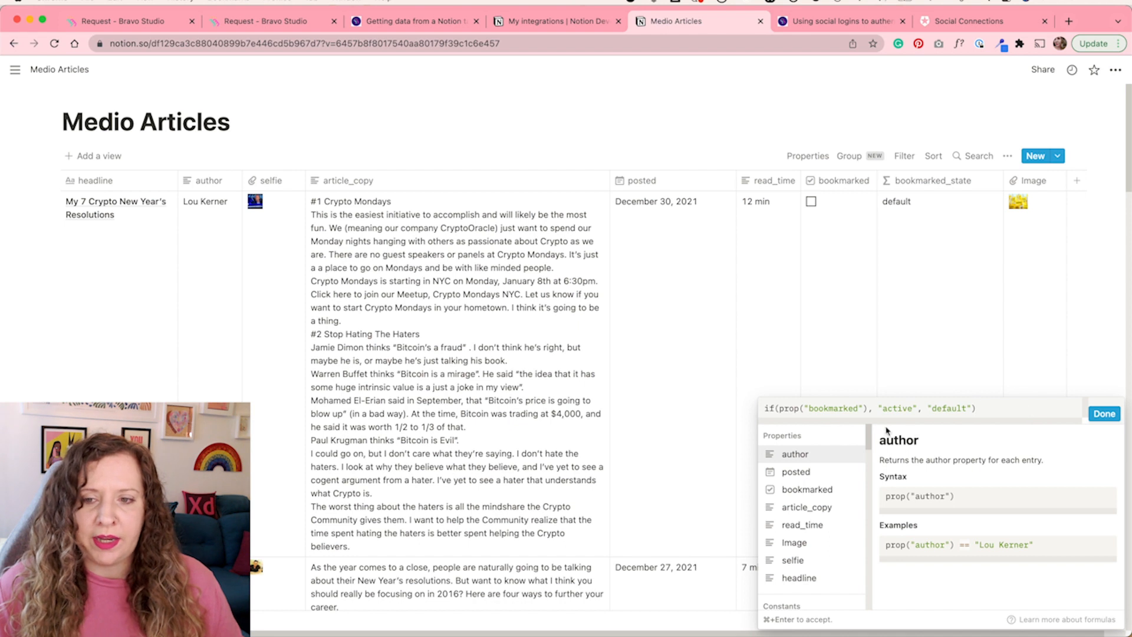
pyautogui.click(918, 287)
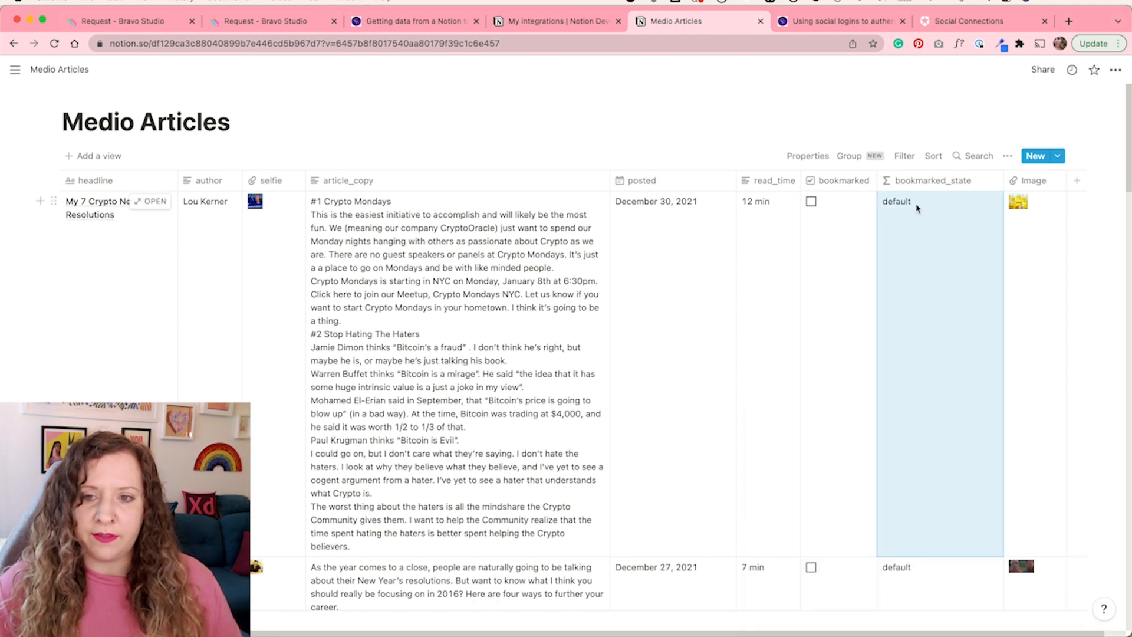
pyautogui.click(811, 203)
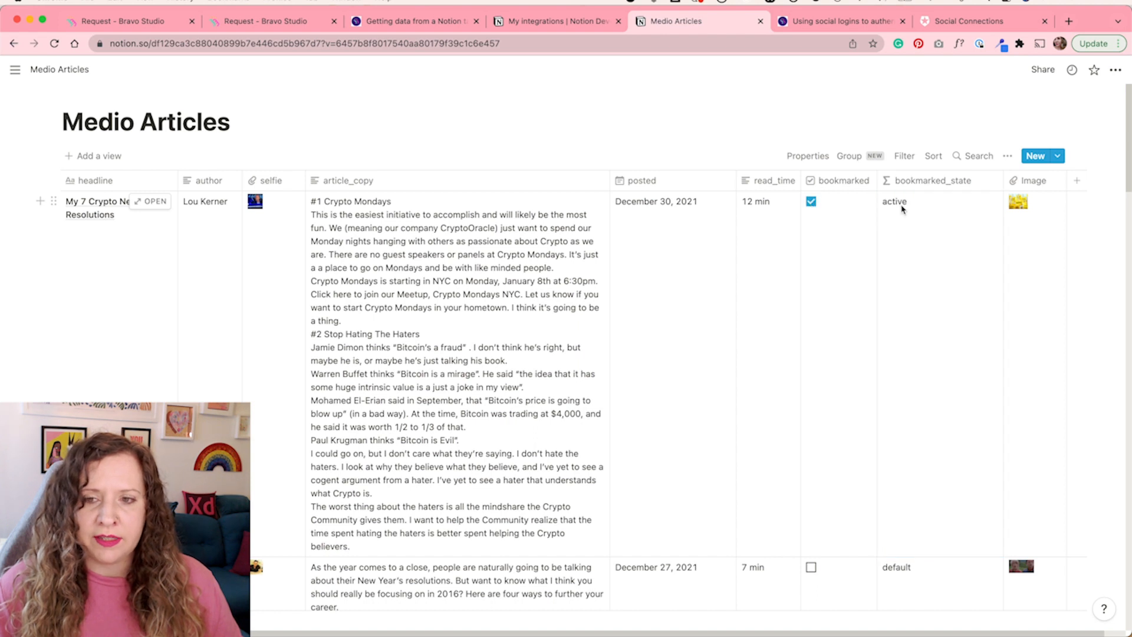
pyautogui.click(813, 203)
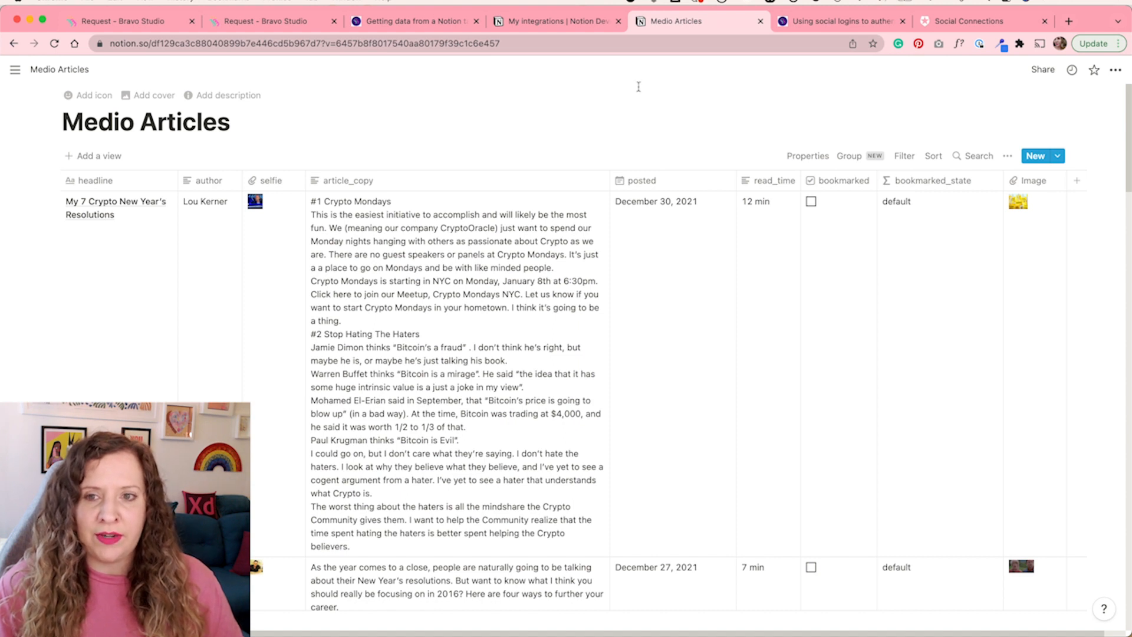
# Create a new Notion integration named Bravo test that reads user information without email addresses
pyautogui.hotkey('ctrl', 'shift', 'Tab')
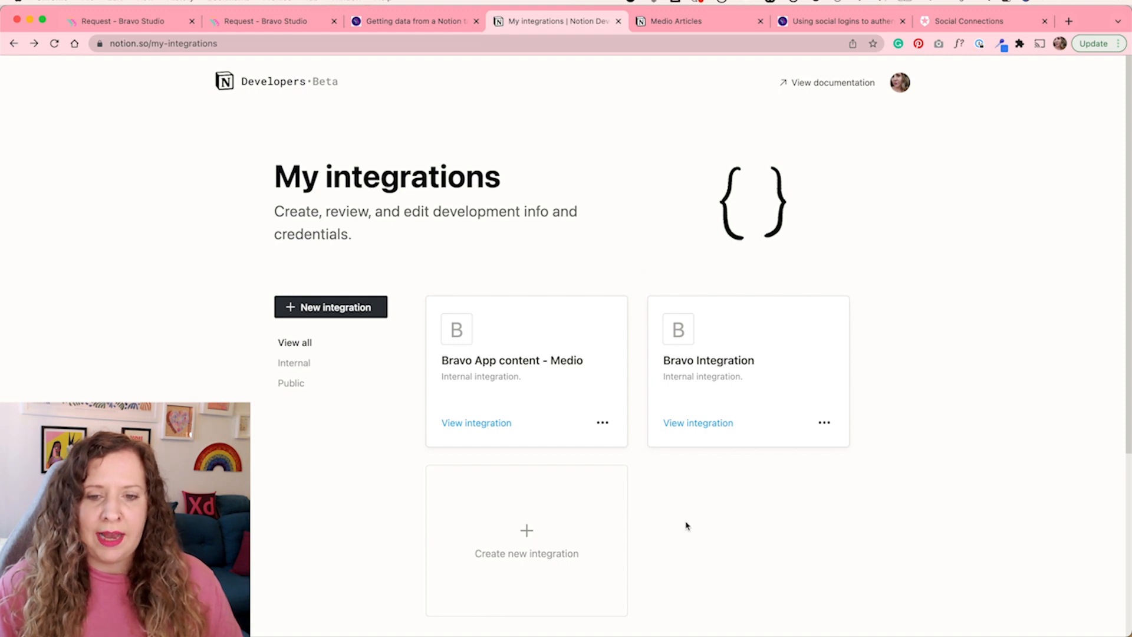
pyautogui.scroll(-1, 686, 525)
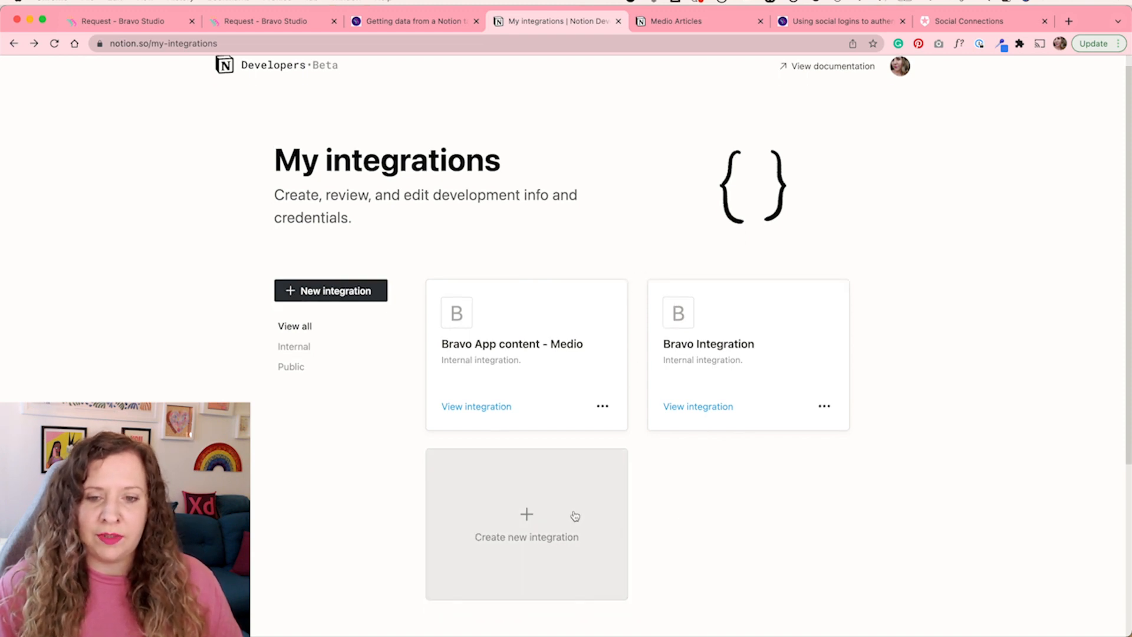
pyautogui.click(537, 514)
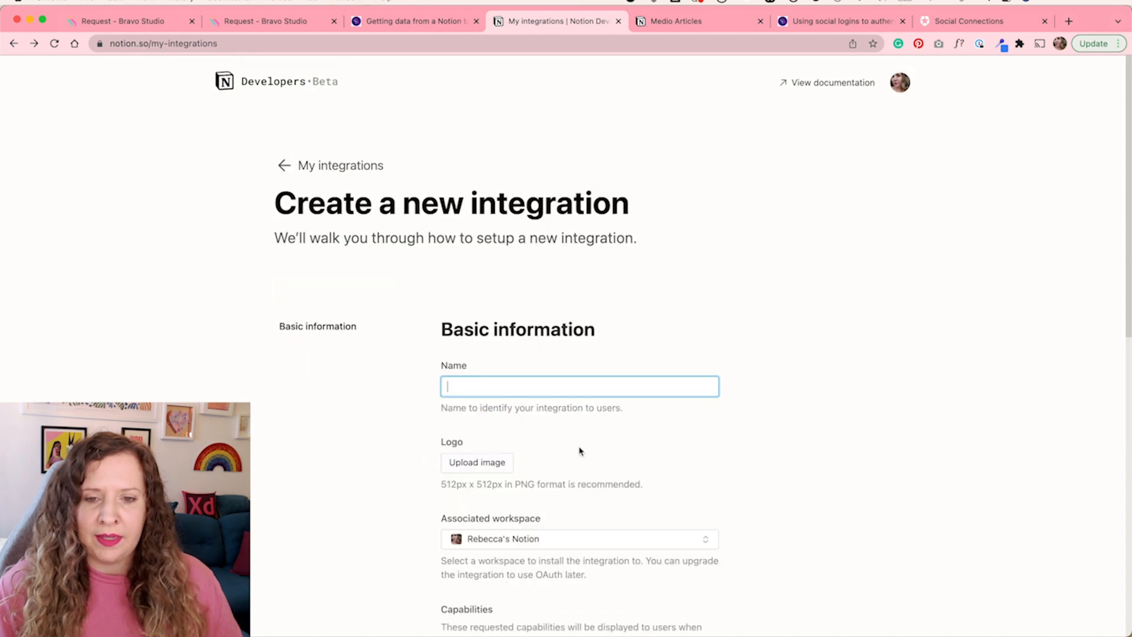
pyautogui.write('Bravo test')
pyautogui.scroll(-2, 401, 443)
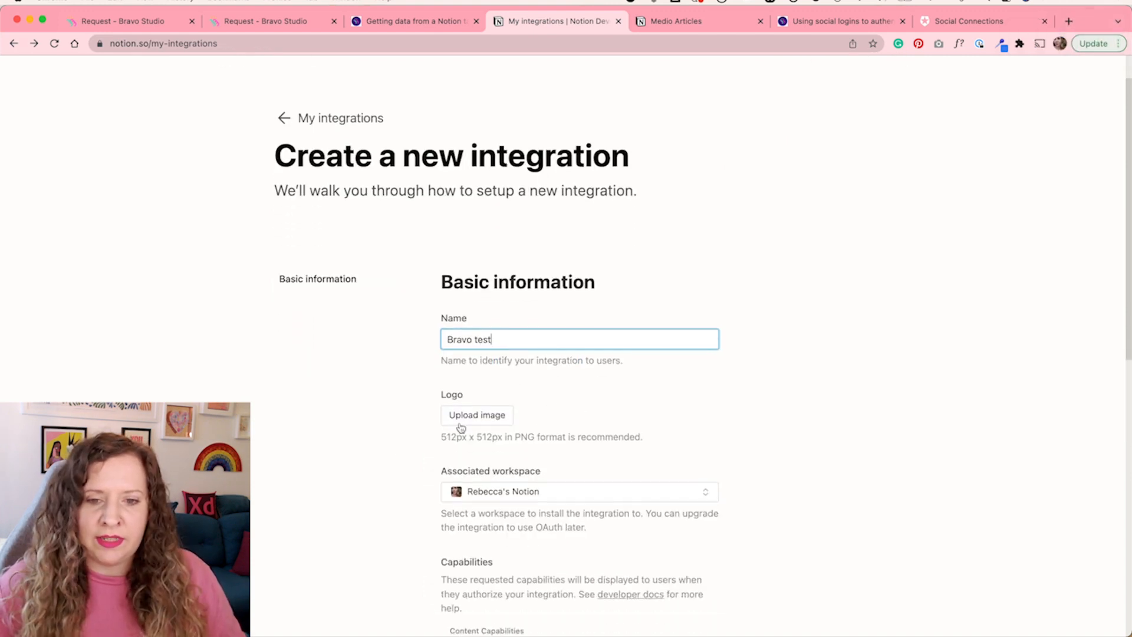
pyautogui.scroll(-2, 424, 448)
pyautogui.scroll(-8, 424, 447)
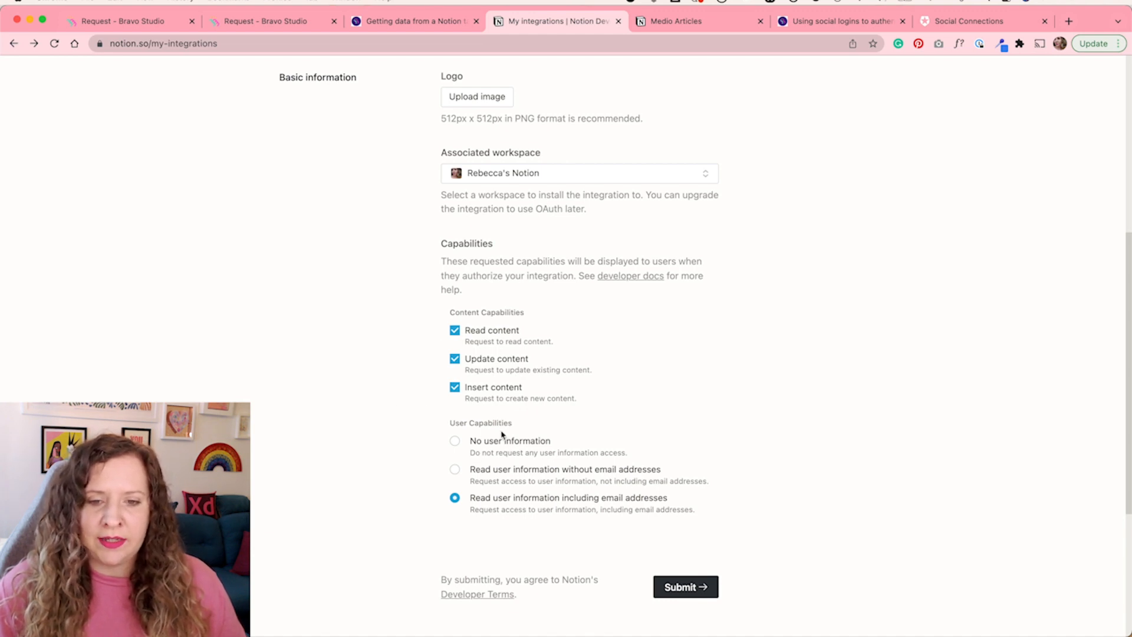
pyautogui.click(455, 469)
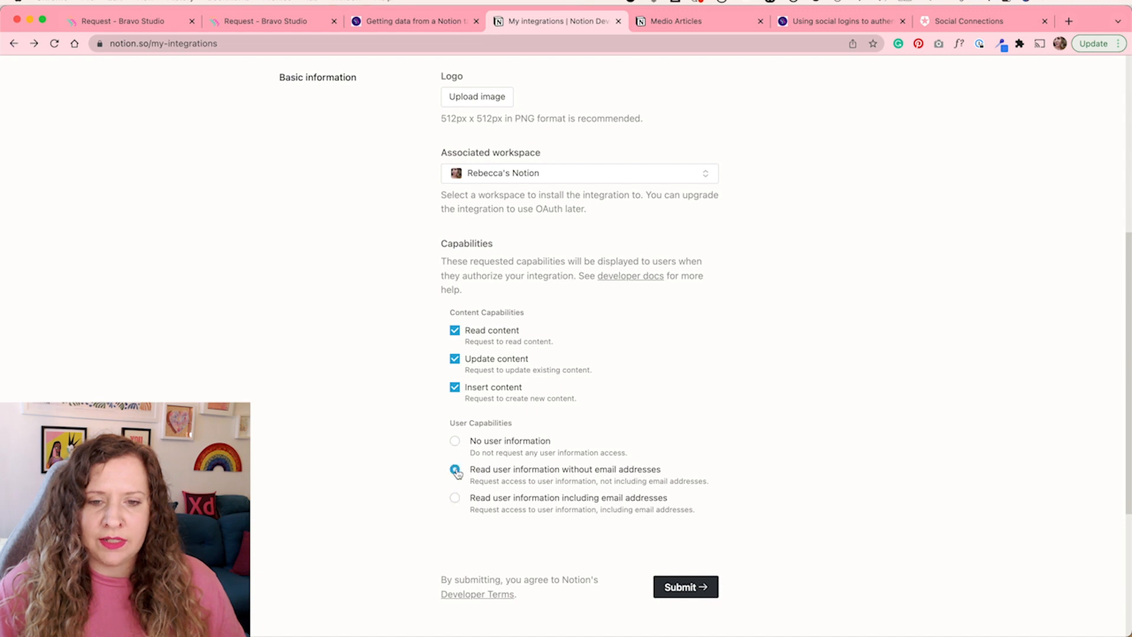
pyautogui.click(679, 588)
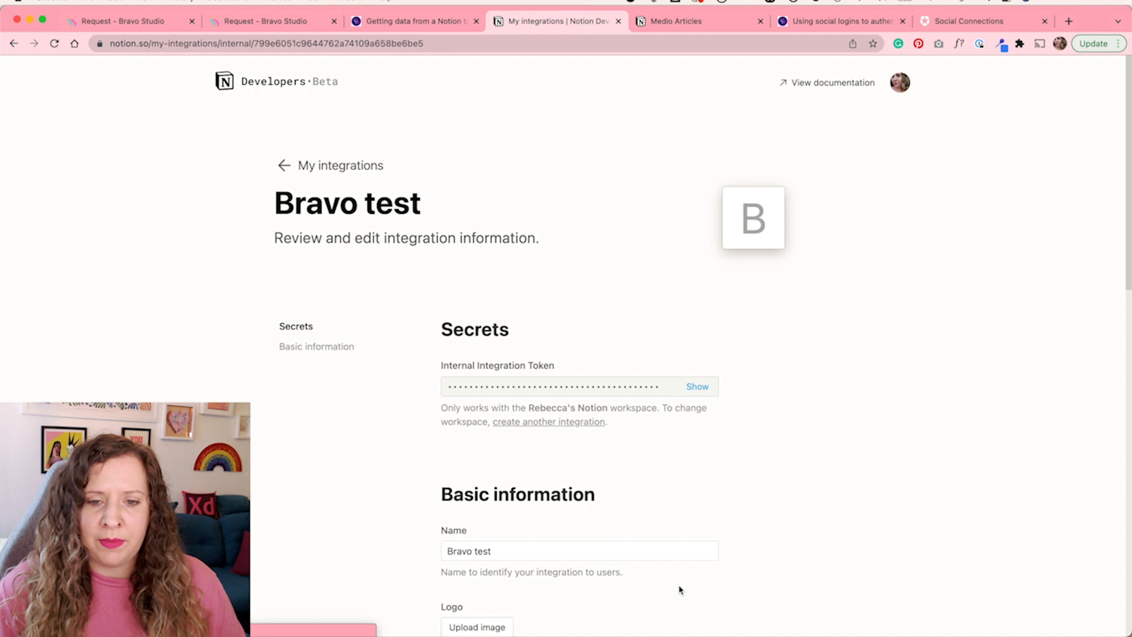
# Share the Medio Articles page with the Bravo test integration
pyautogui.scroll(-8, 702, 529)
pyautogui.scroll(7, 701, 529)
pyautogui.scroll(2, 702, 530)
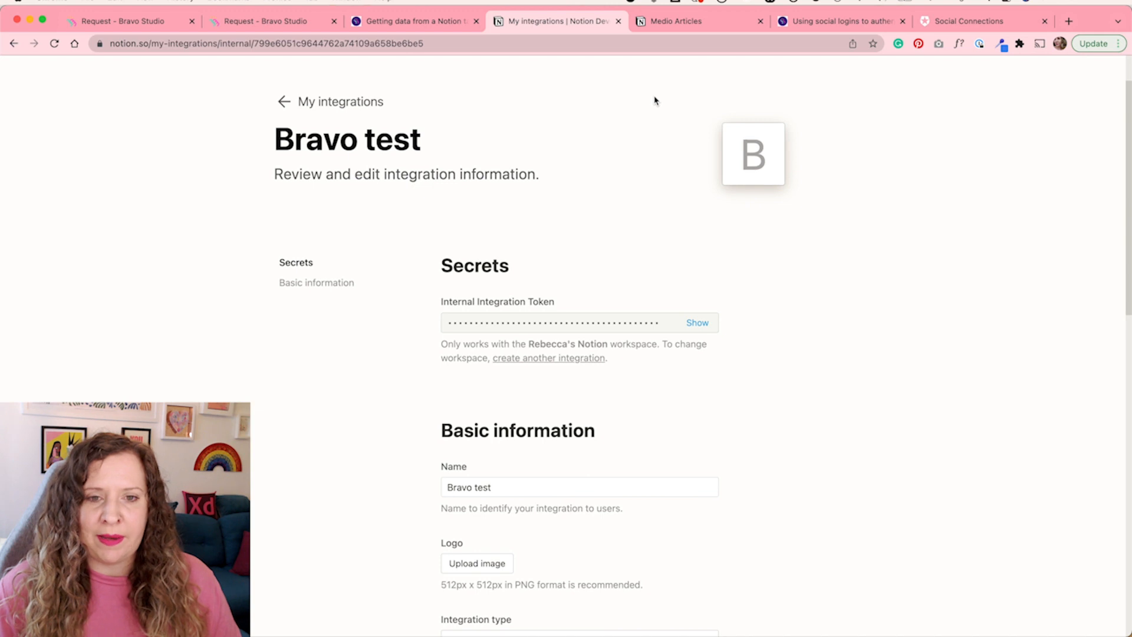
pyautogui.hotkey('ctrl', 'Tab')
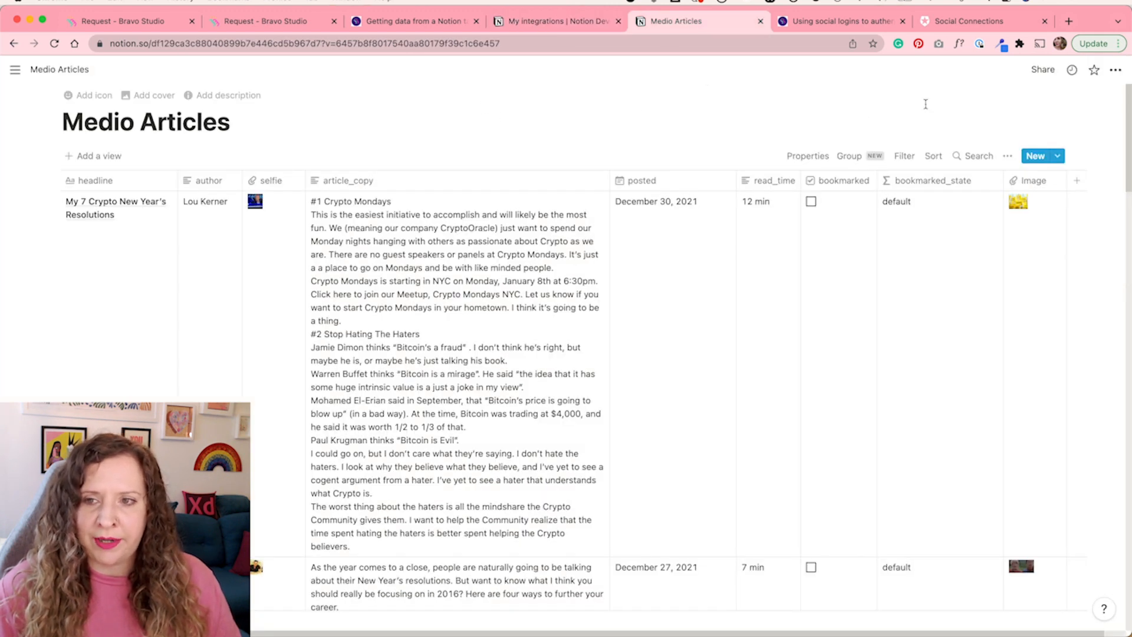
pyautogui.click(1042, 70)
pyautogui.click(1097, 203)
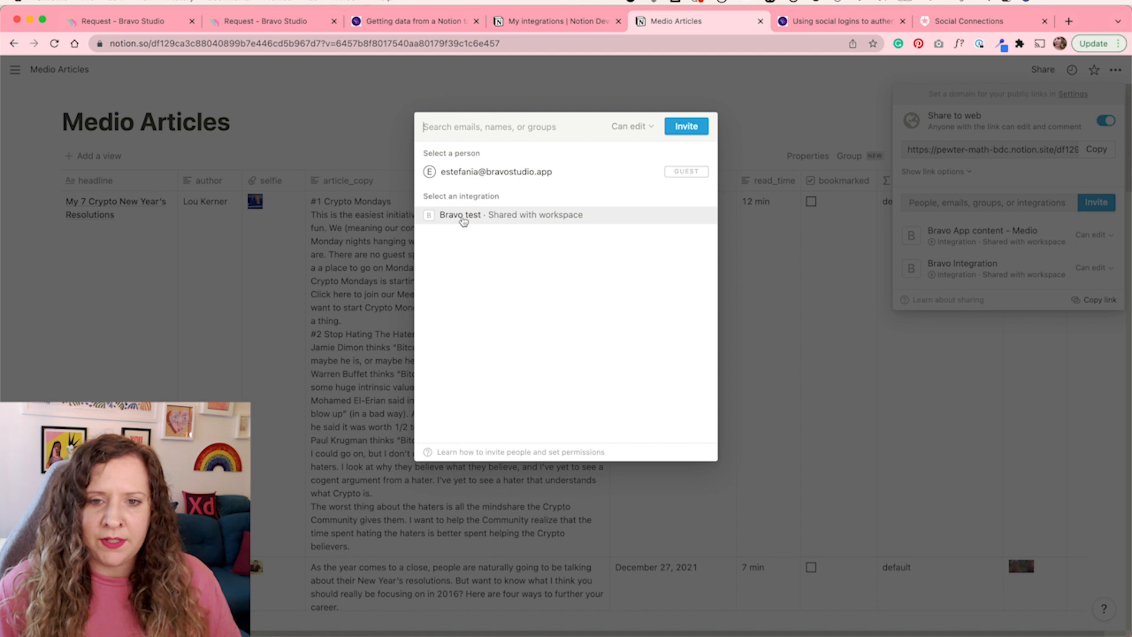
pyautogui.click(463, 216)
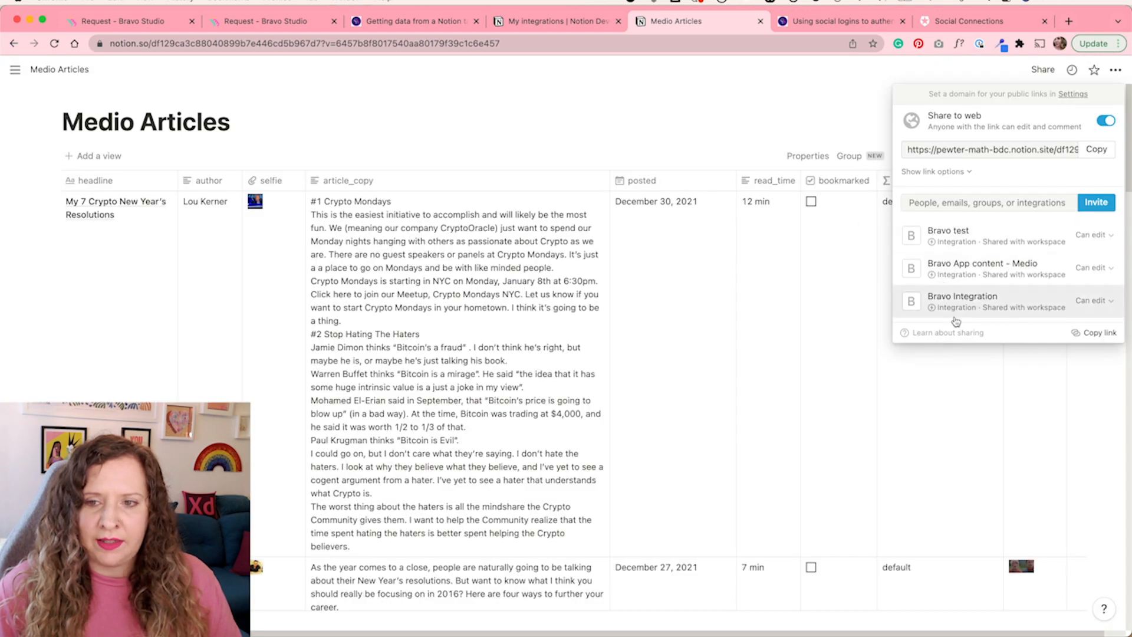
# Create a new API collection from scratch named Notion Test in Bravo Studio
pyautogui.moveTo(960, 309)
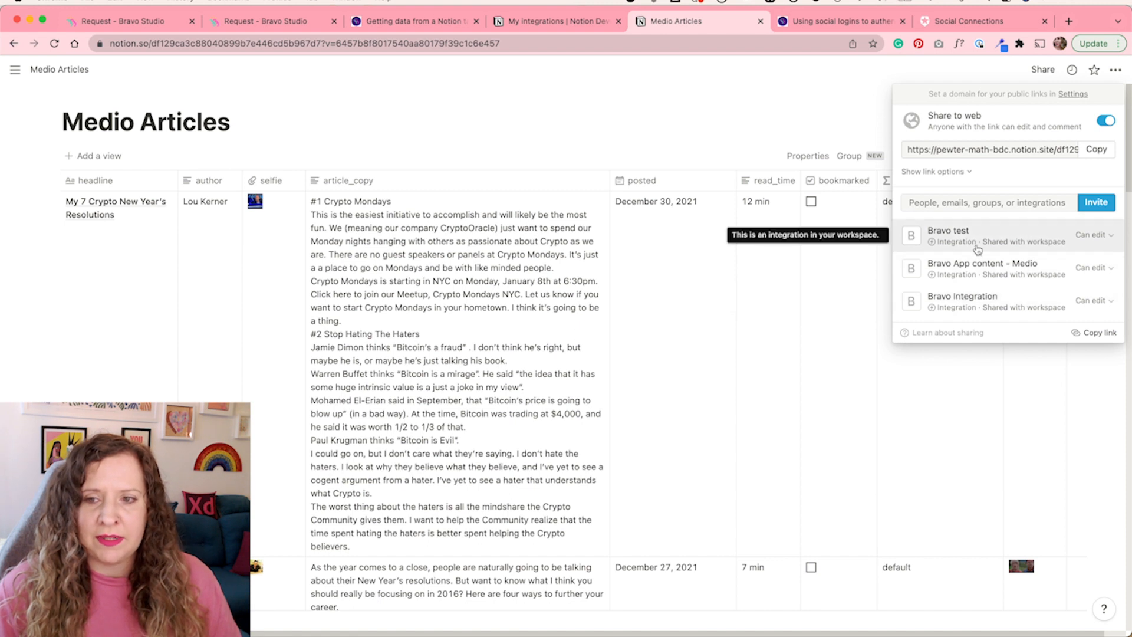
pyautogui.click(736, 133)
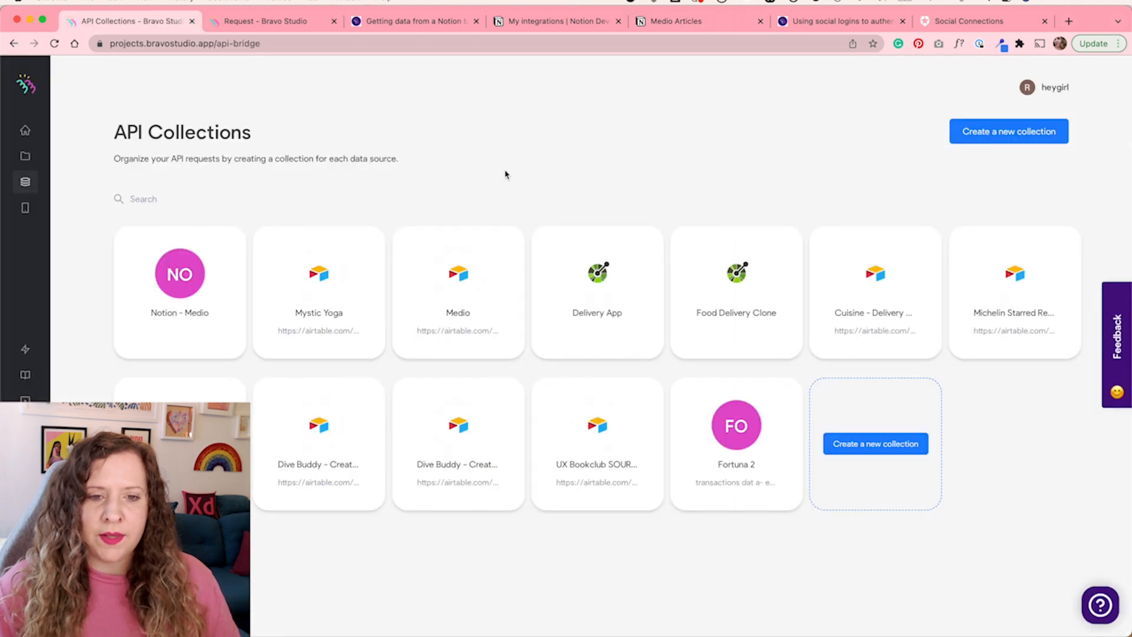
pyautogui.click(982, 133)
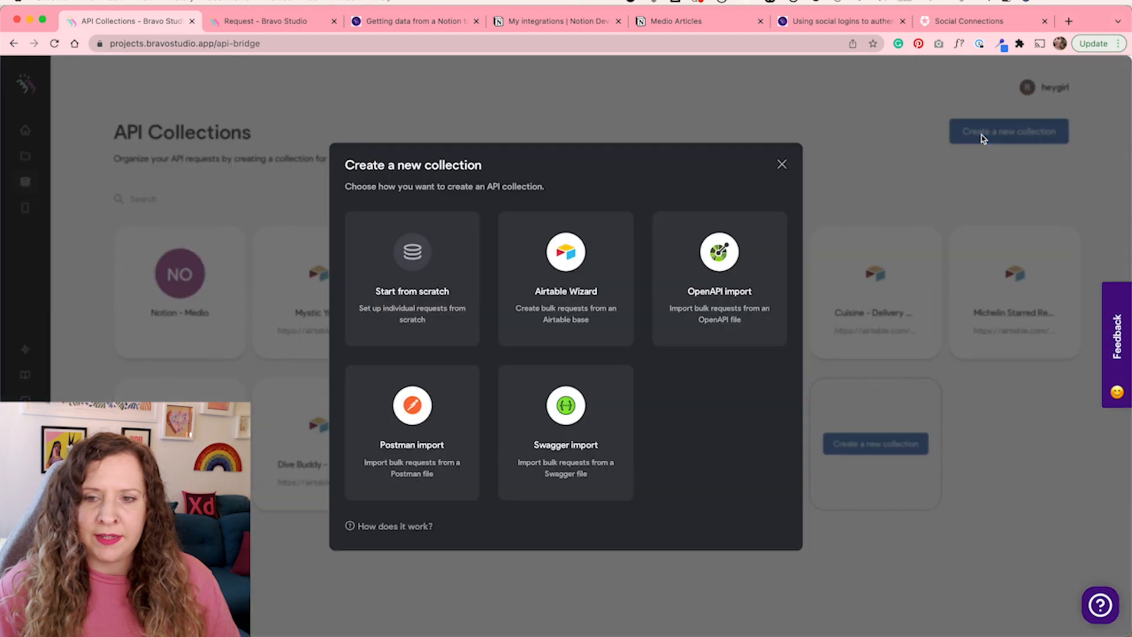
pyautogui.click(391, 261)
pyautogui.press('super+a')
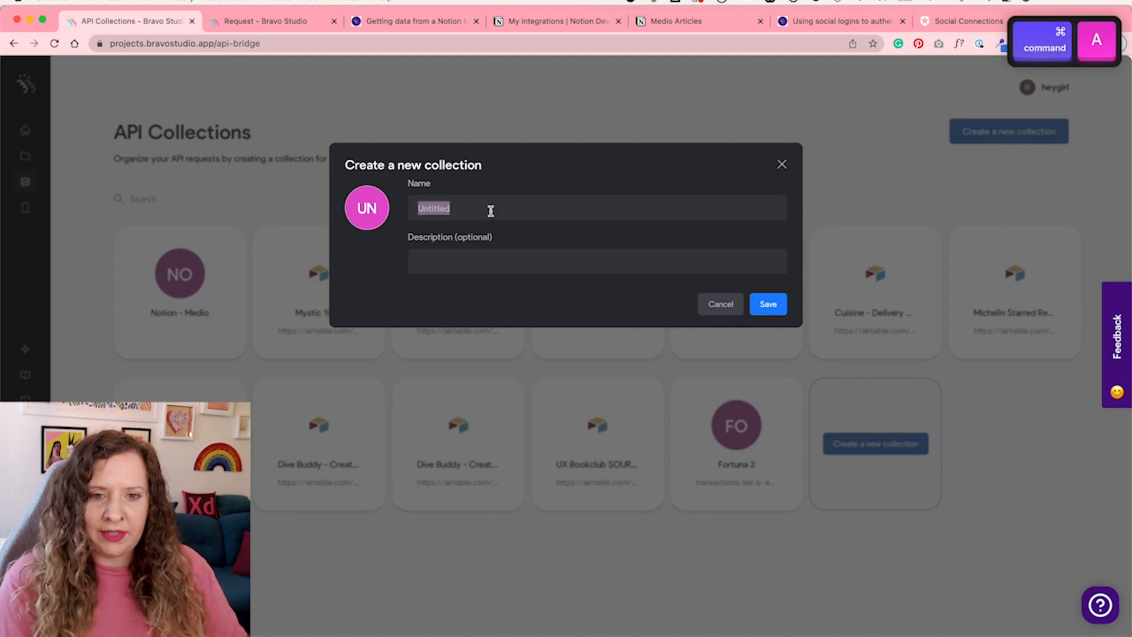
pyautogui.write('Notion Test')
pyautogui.click(779, 313)
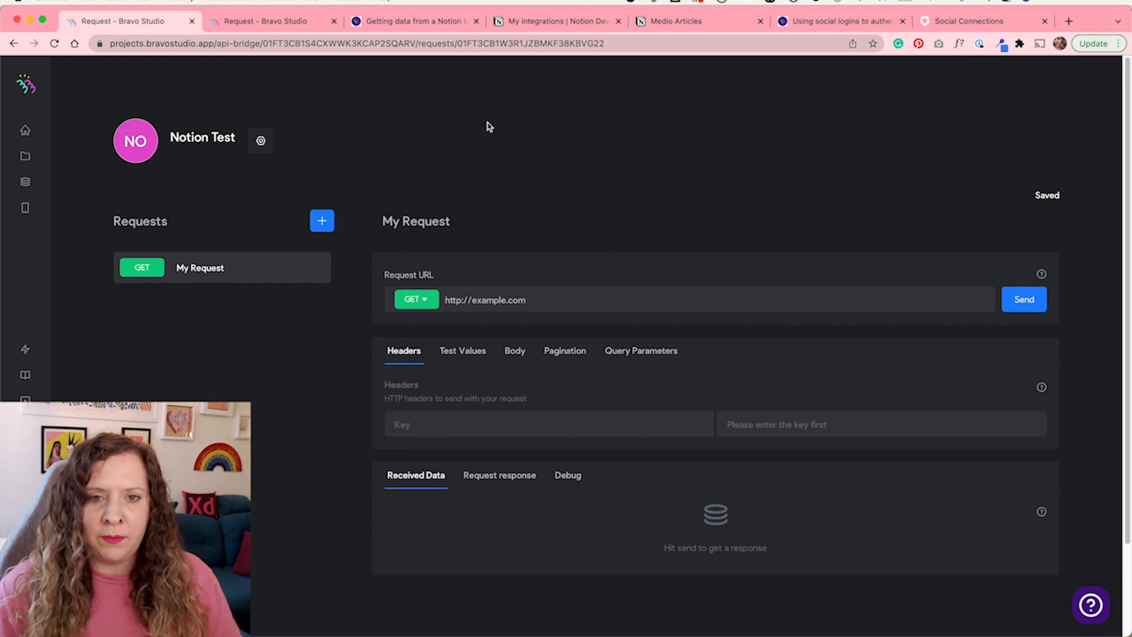
# Read the help article on configuring the Notion API and creating requests in the Data Library
pyautogui.click(436, 21)
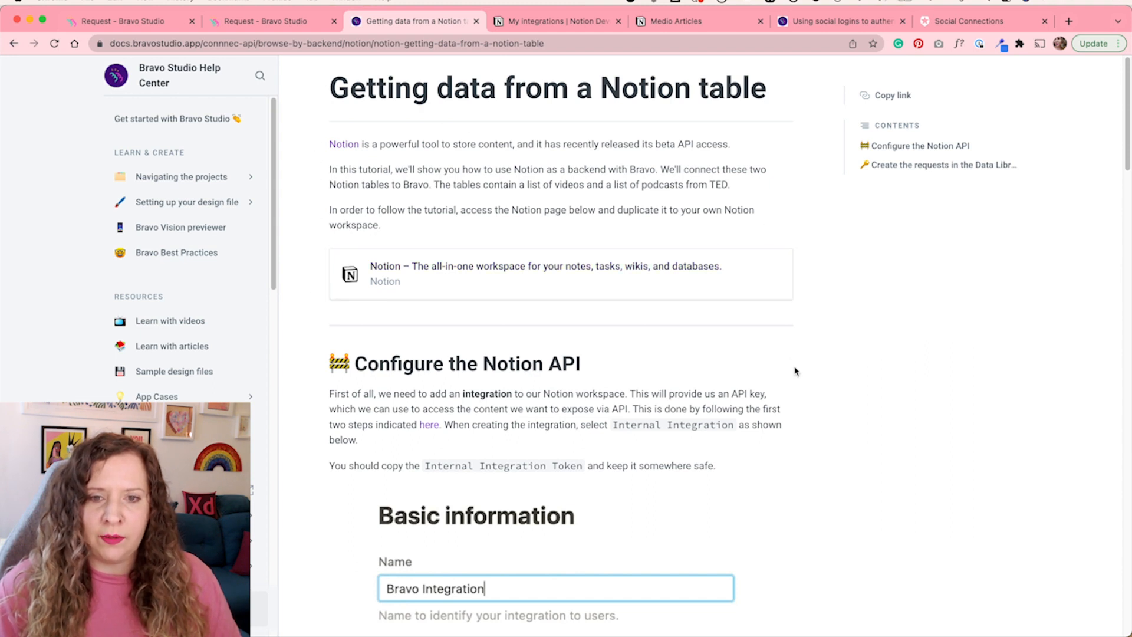
pyautogui.scroll(-3, 795, 371)
pyautogui.scroll(-10, 795, 371)
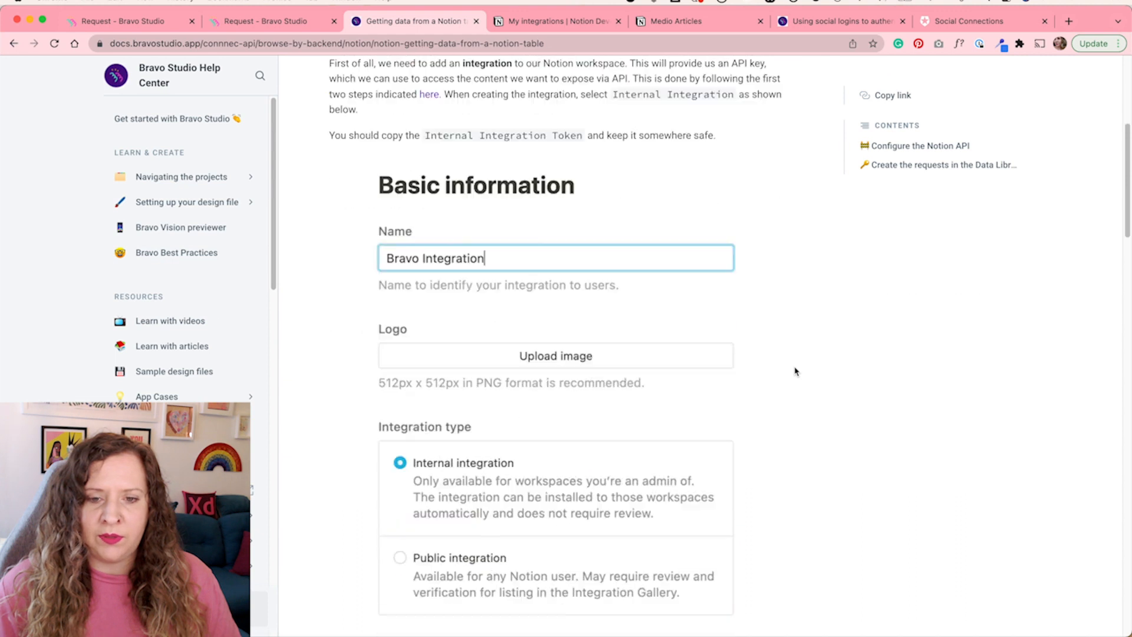
pyautogui.scroll(-10, 795, 372)
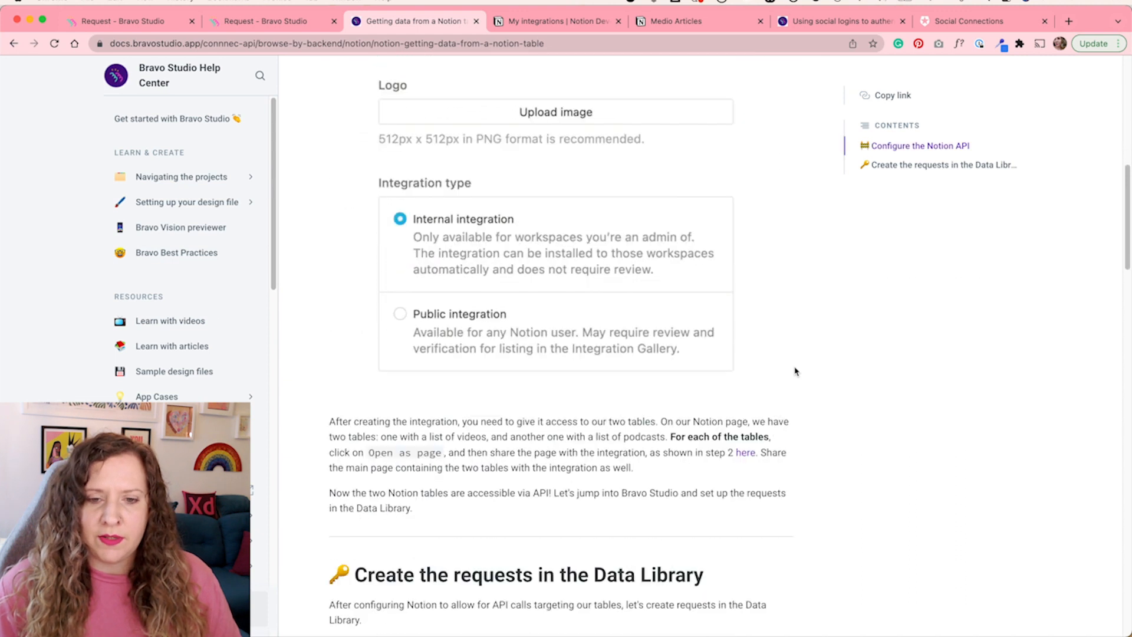
pyautogui.scroll(-15, 794, 371)
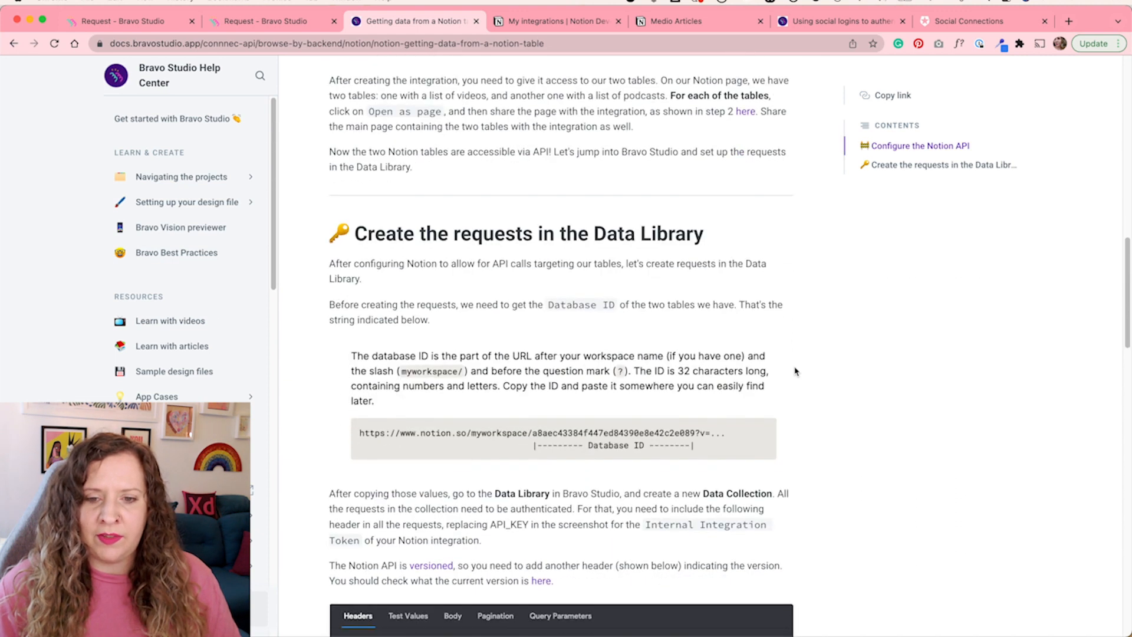
pyautogui.scroll(20, 795, 371)
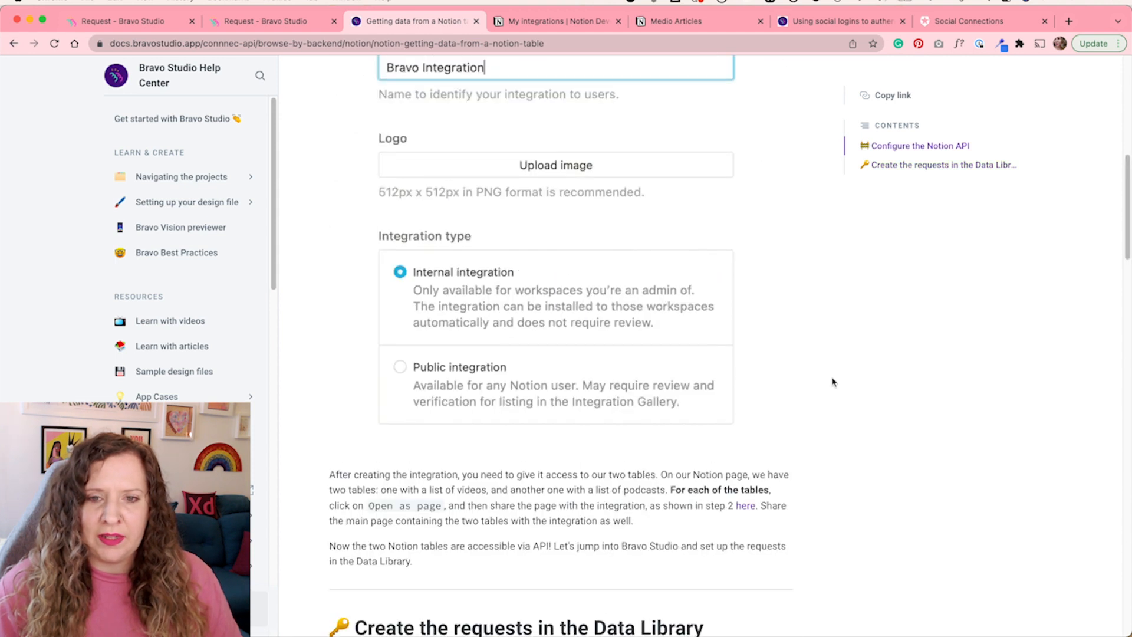
pyautogui.scroll(-15, 833, 382)
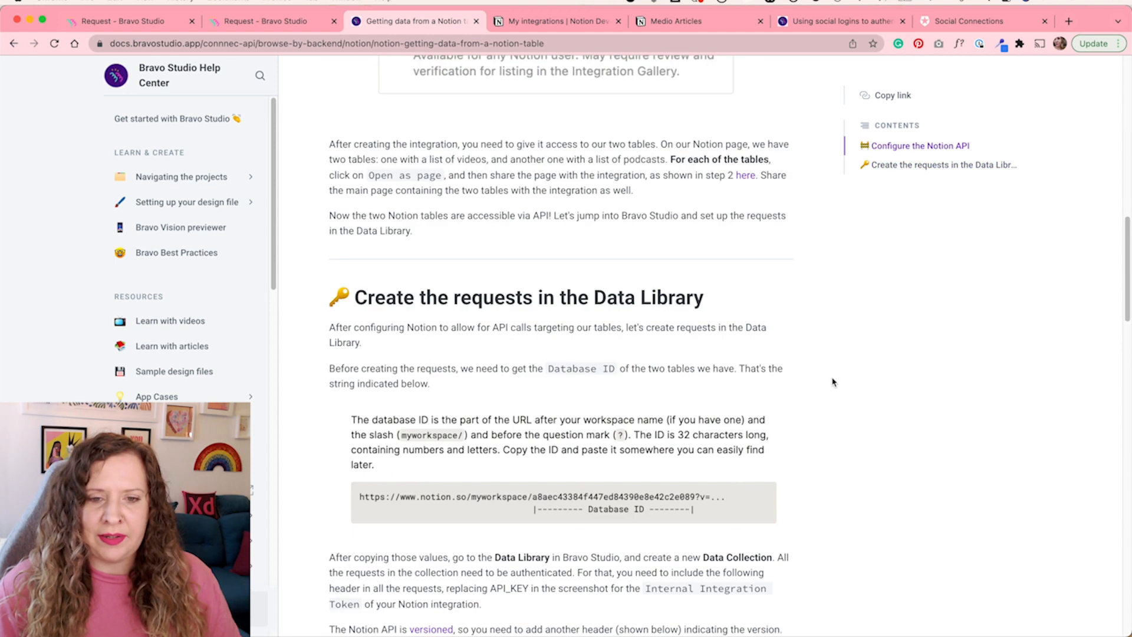
pyautogui.scroll(-1, 833, 382)
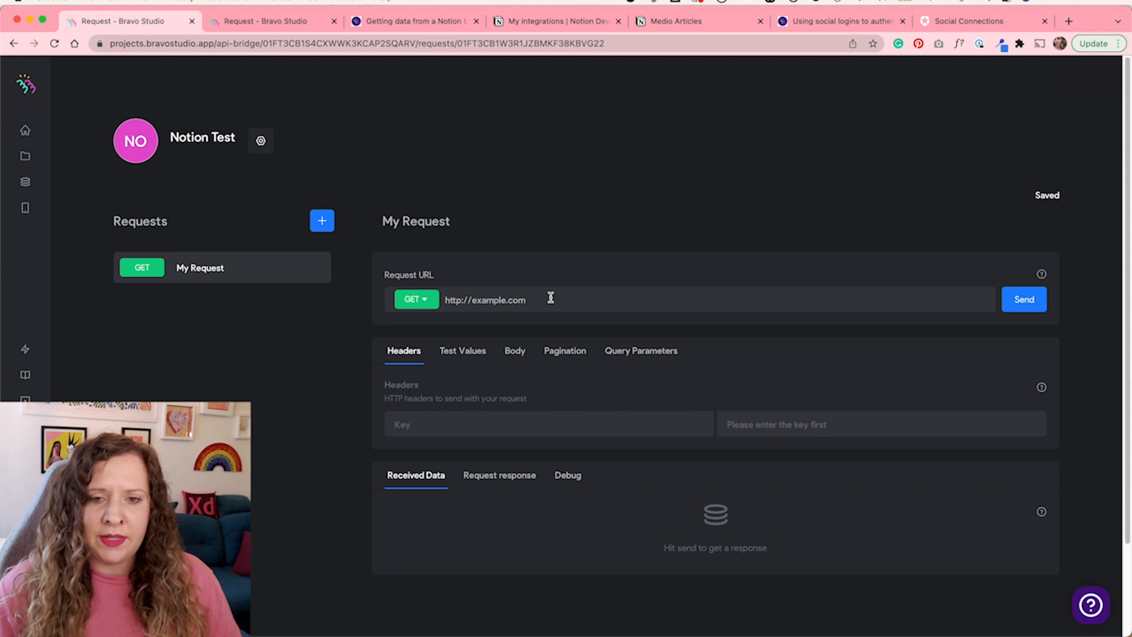
pyautogui.click(413, 33)
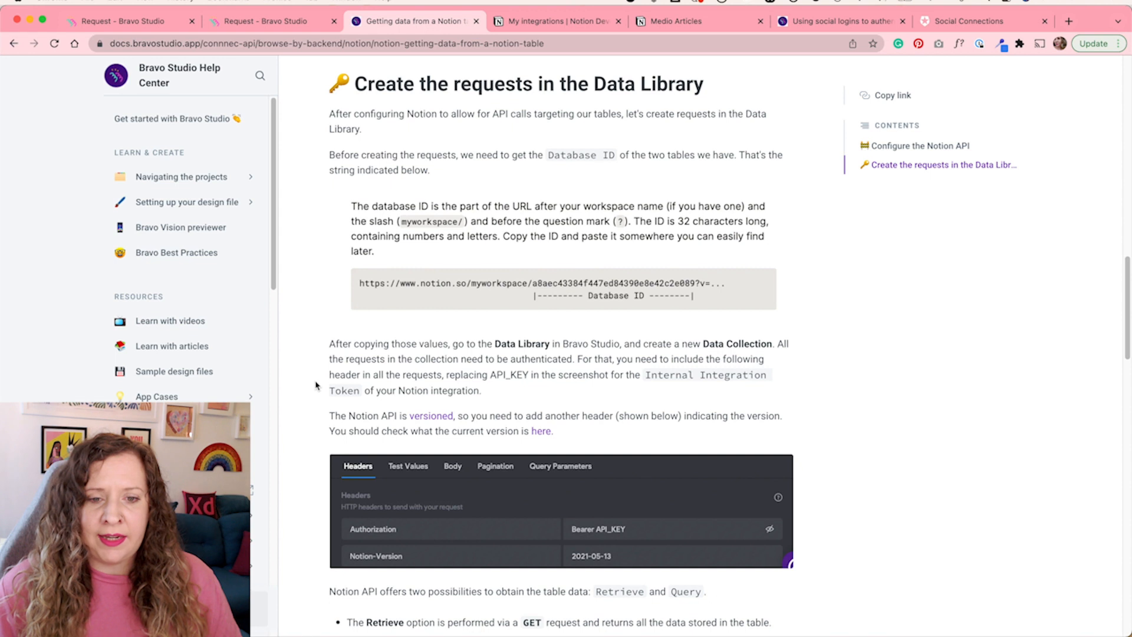
pyautogui.scroll(-3, 316, 386)
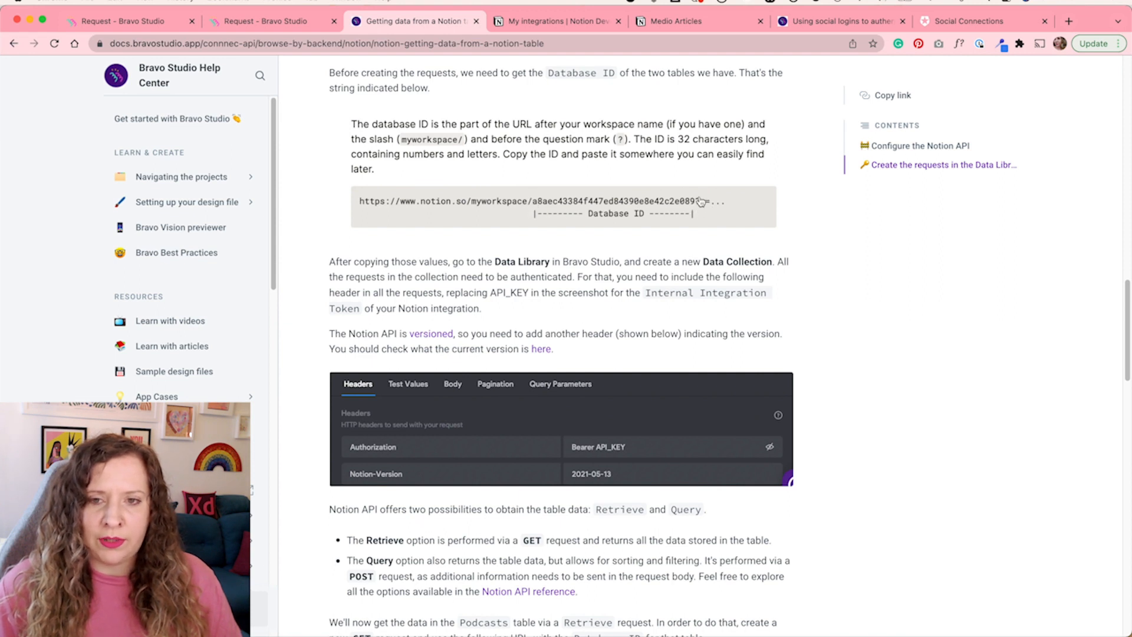
# Copy the Medio Articles database ID from the Notion page's web address
pyautogui.click(712, 21)
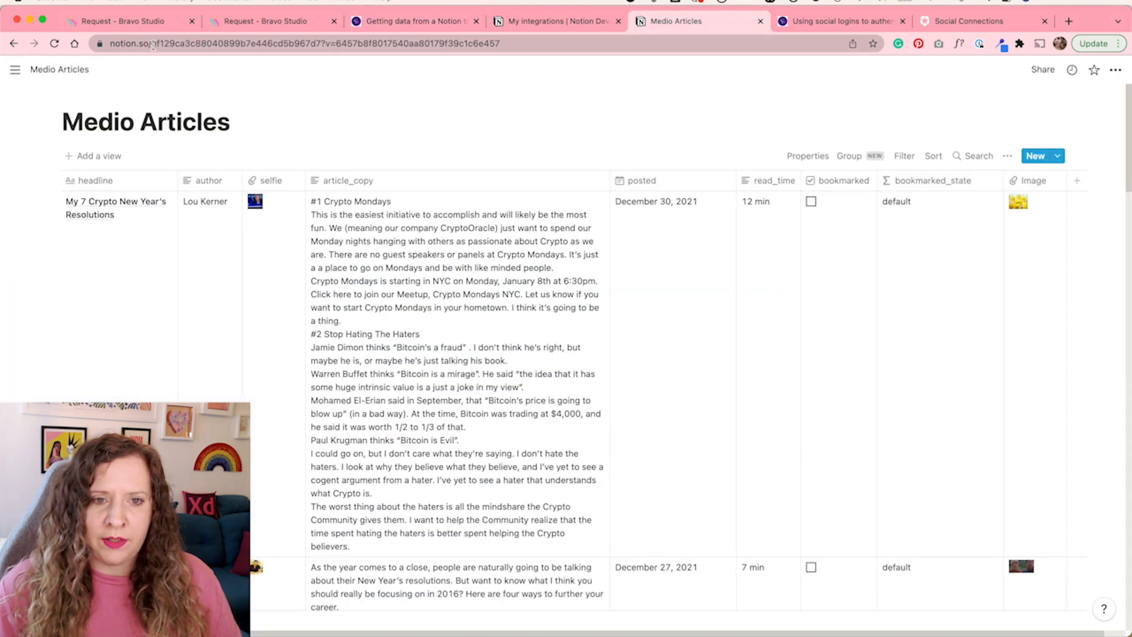
pyautogui.click(152, 45)
pyautogui.click(177, 46)
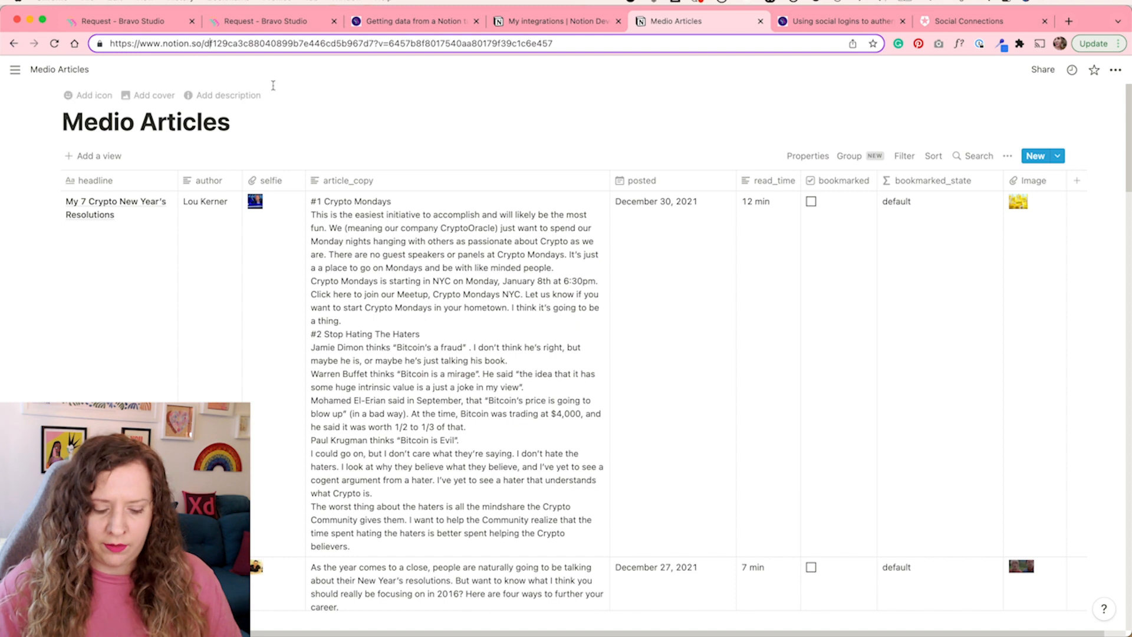
pyautogui.press('Left')
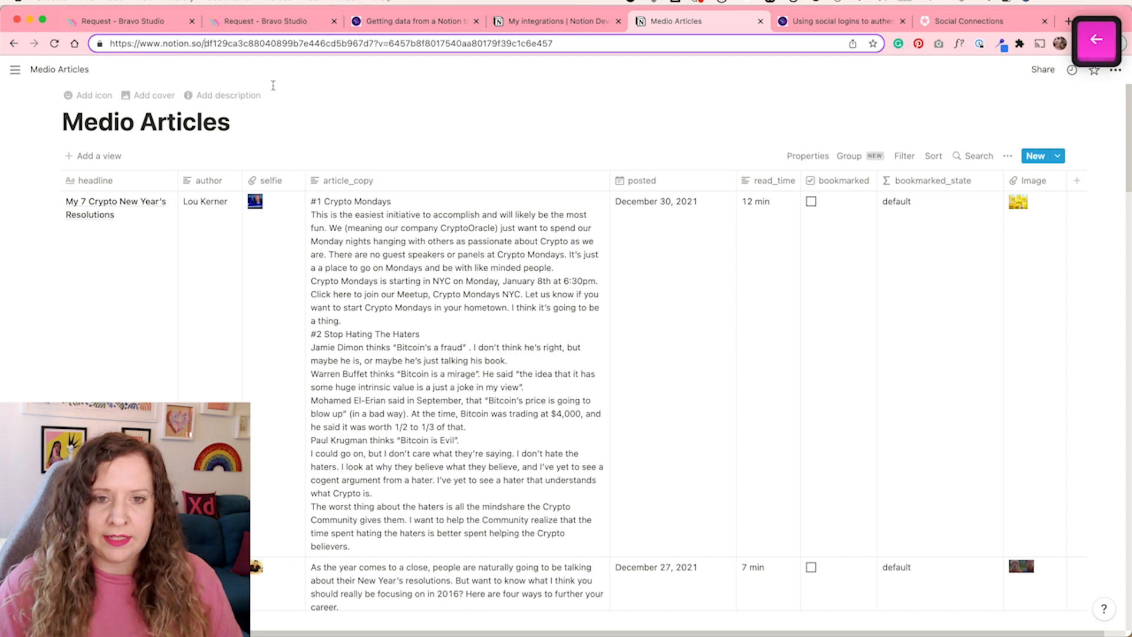
pyautogui.doubleClick(376, 43)
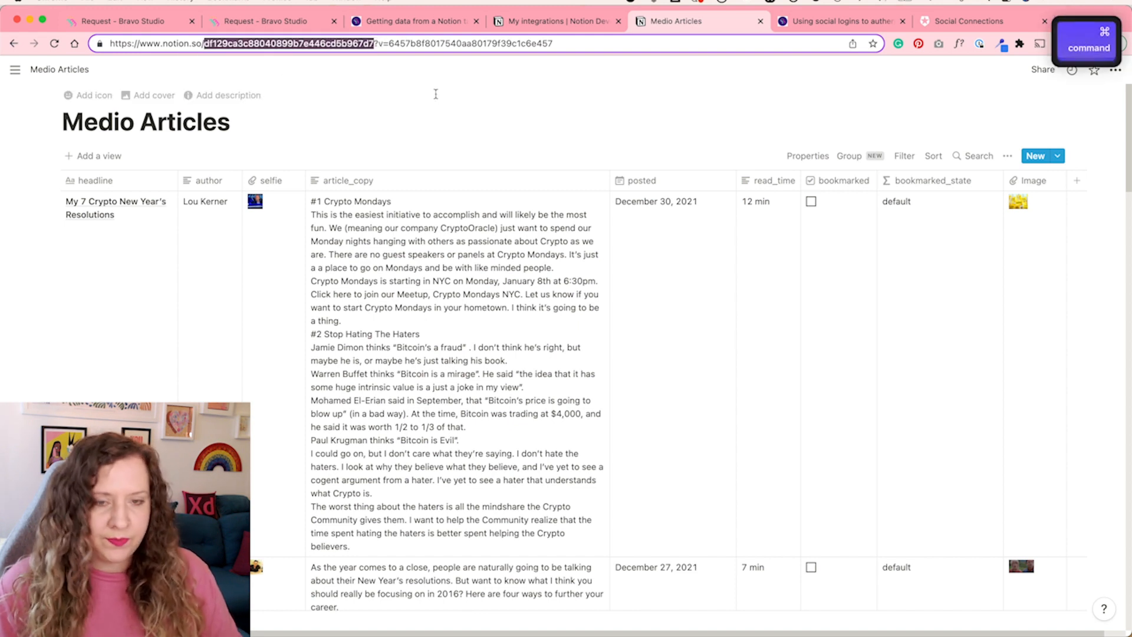
pyautogui.press('super+c')
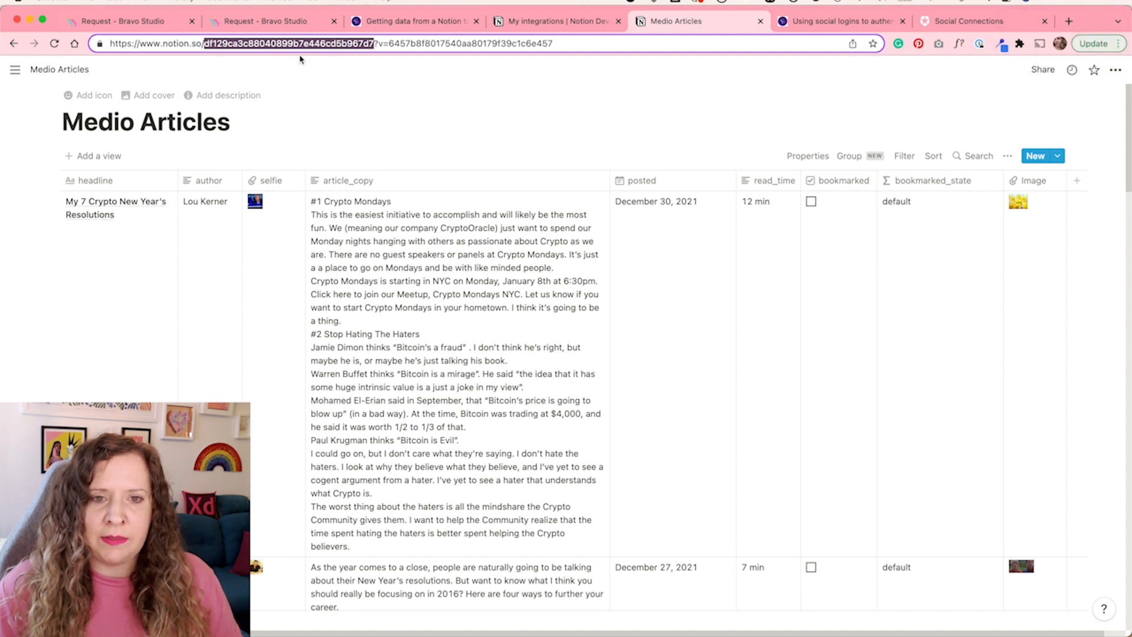
# Copy the Notion databases endpoint URL from the help article's code snippet
pyautogui.click(174, 23)
pyautogui.click(447, 23)
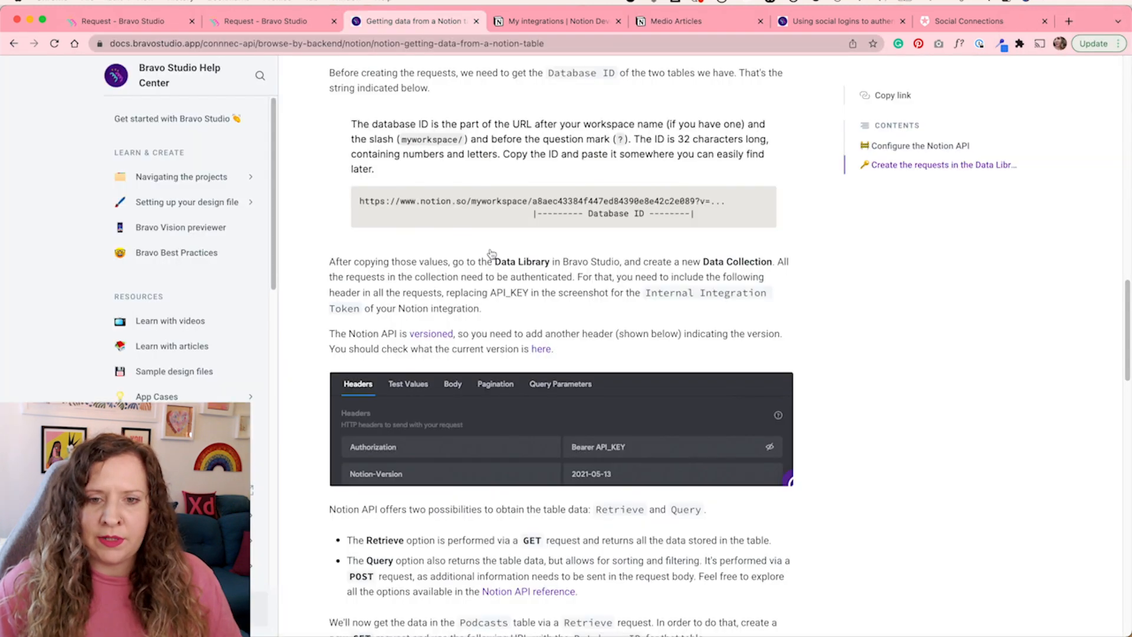
pyautogui.scroll(-4, 845, 454)
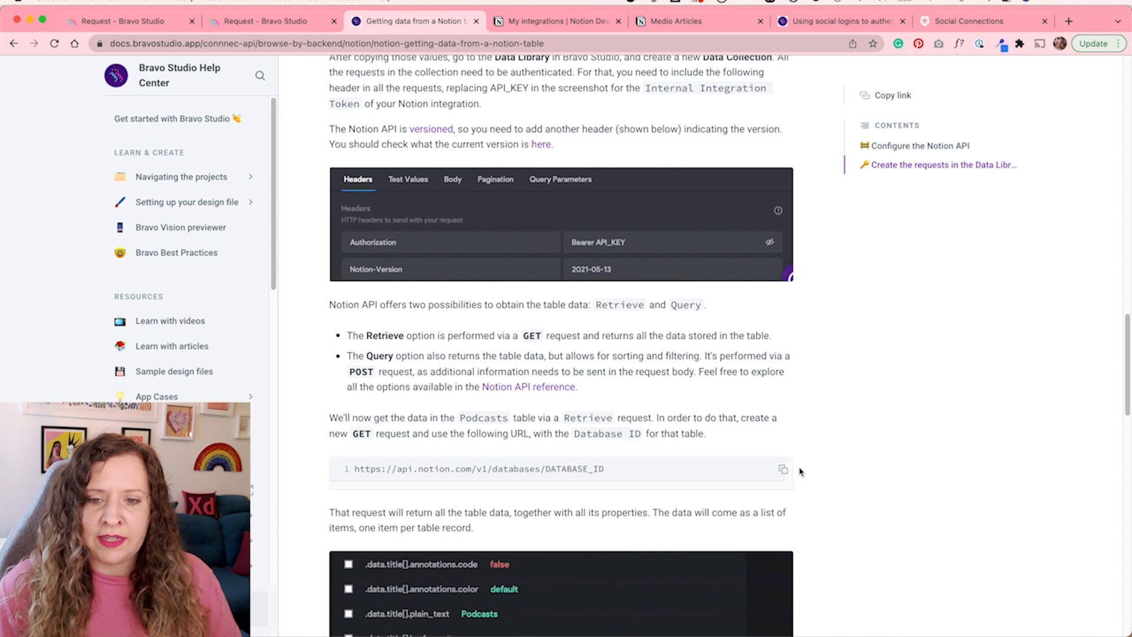
pyautogui.click(783, 470)
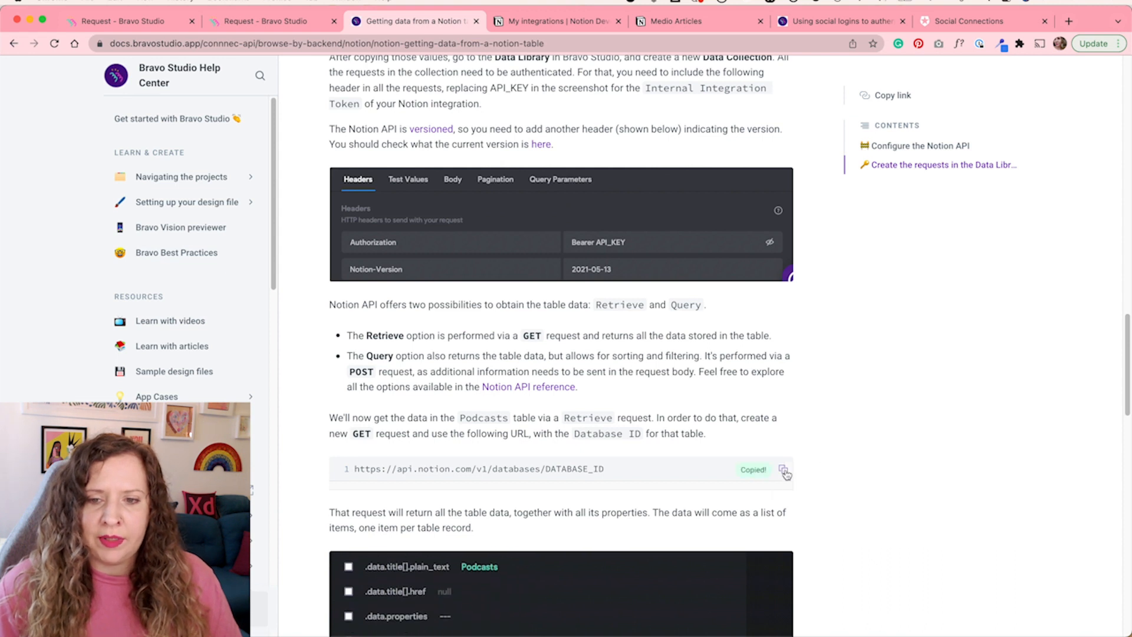
pyautogui.click(151, 22)
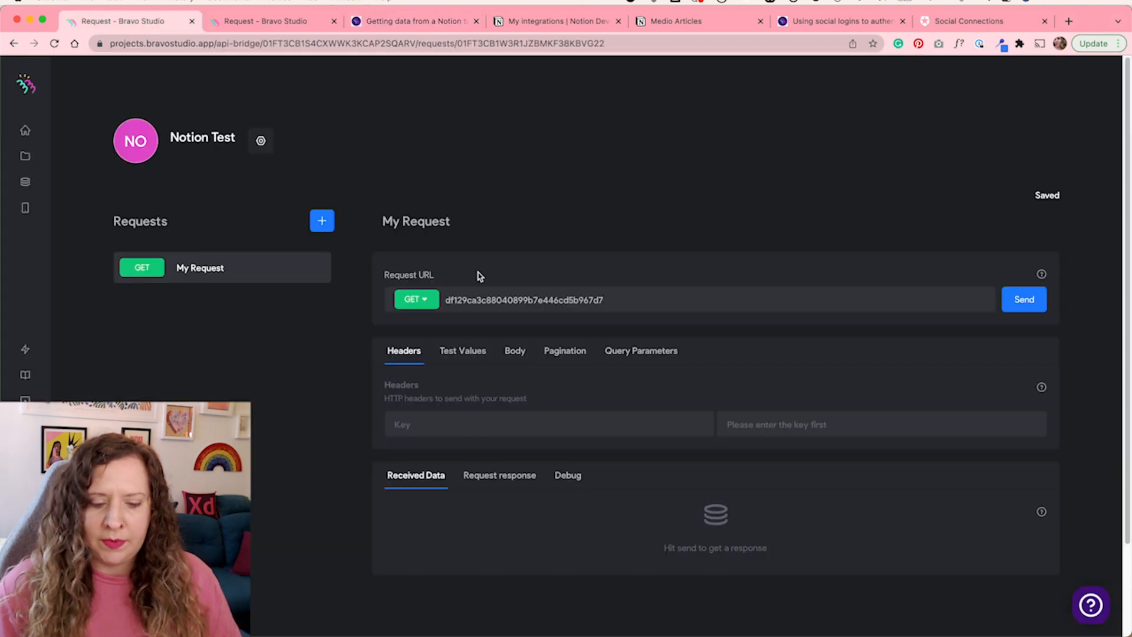
pyautogui.press('super+Left')
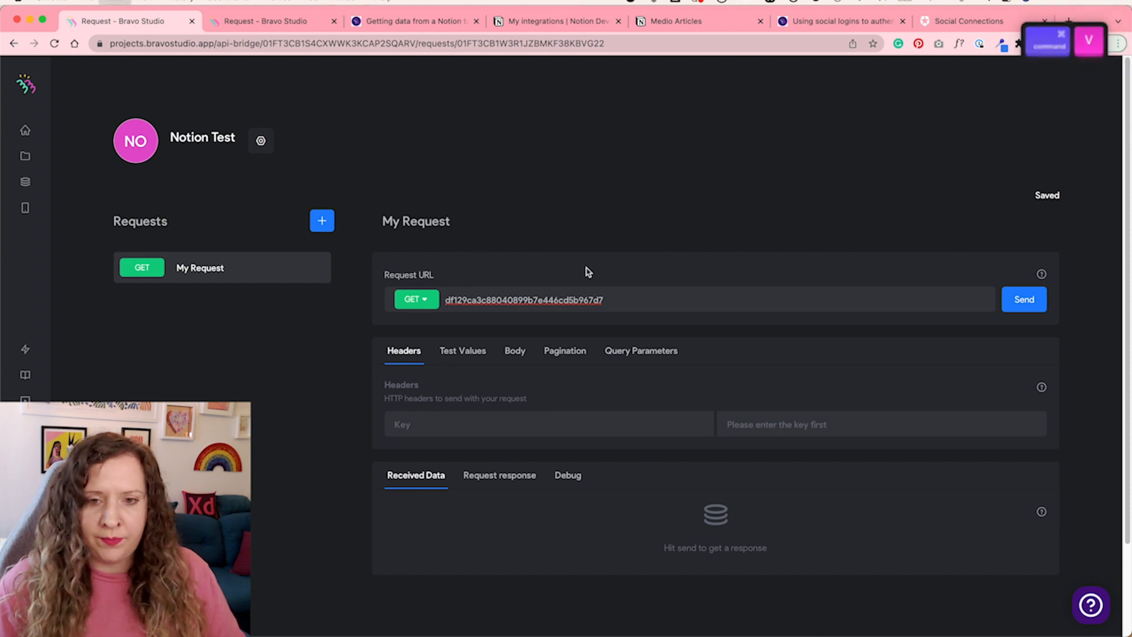
pyautogui.press('super+v')
pyautogui.keyDown('shift'); pyautogui.click(615, 299); pyautogui.keyUp('shift')
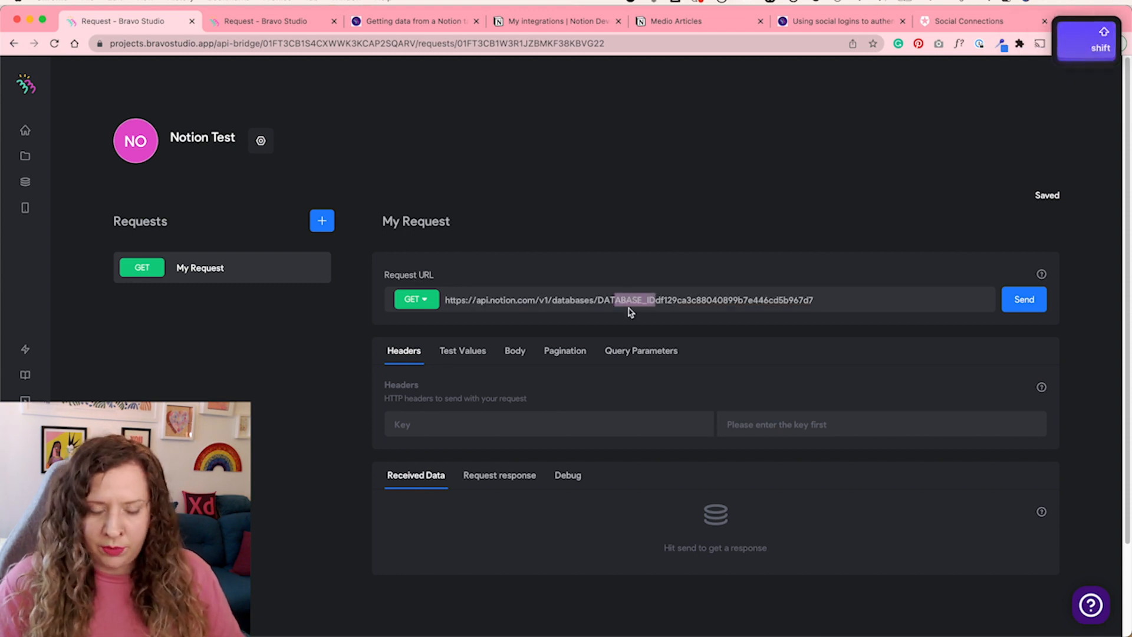
pyautogui.hotkey('shift', 'Left')
pyautogui.hotkey('shift', 'Left')
pyautogui.press('BackSpace')
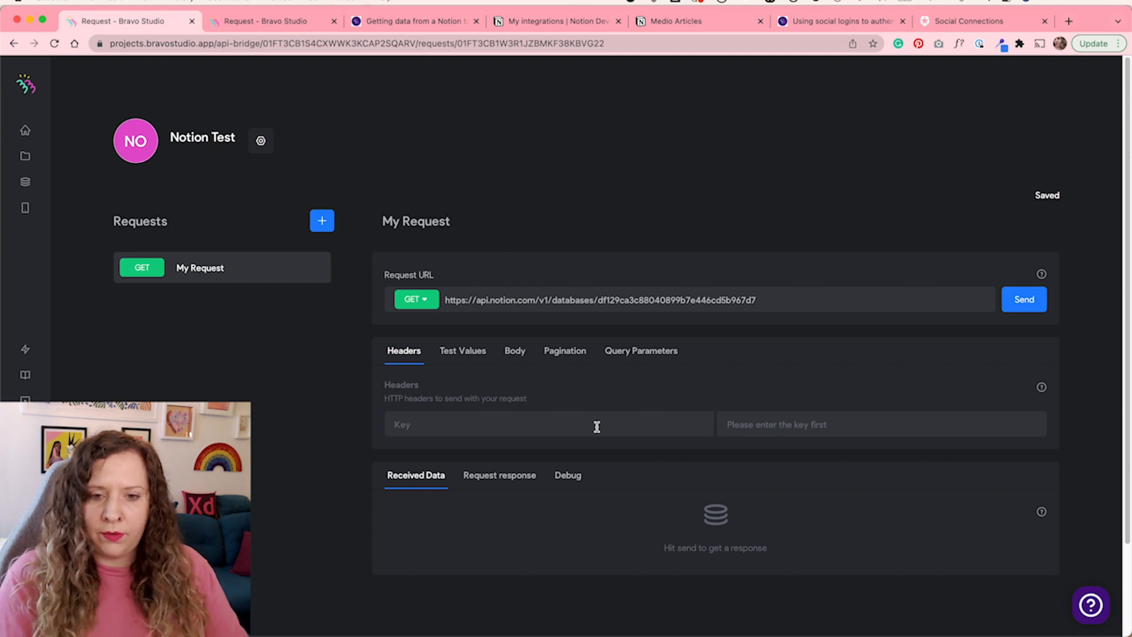
# Add an Authorization header whose value is the Bravo test integration token
pyautogui.write('Authorization')
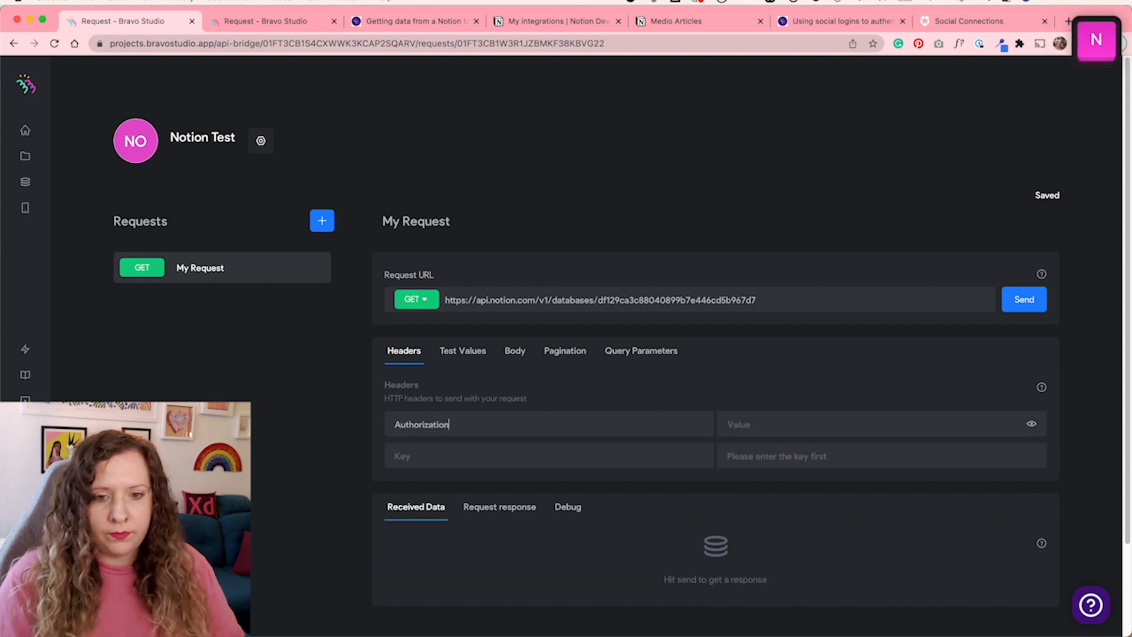
pyautogui.click(555, 29)
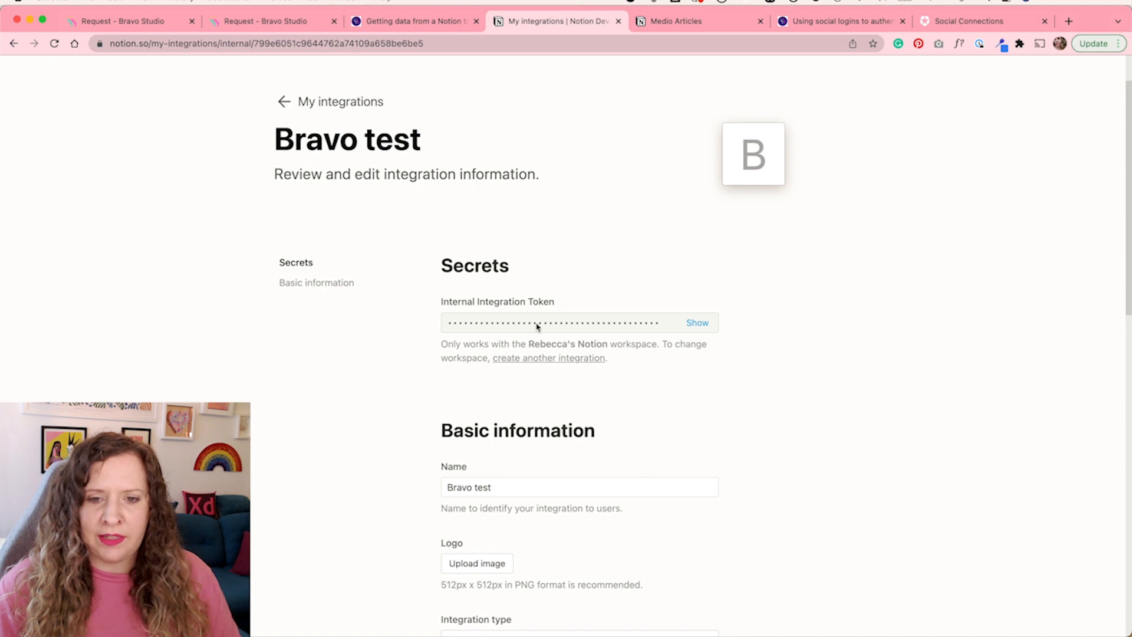
pyautogui.press('super+1')
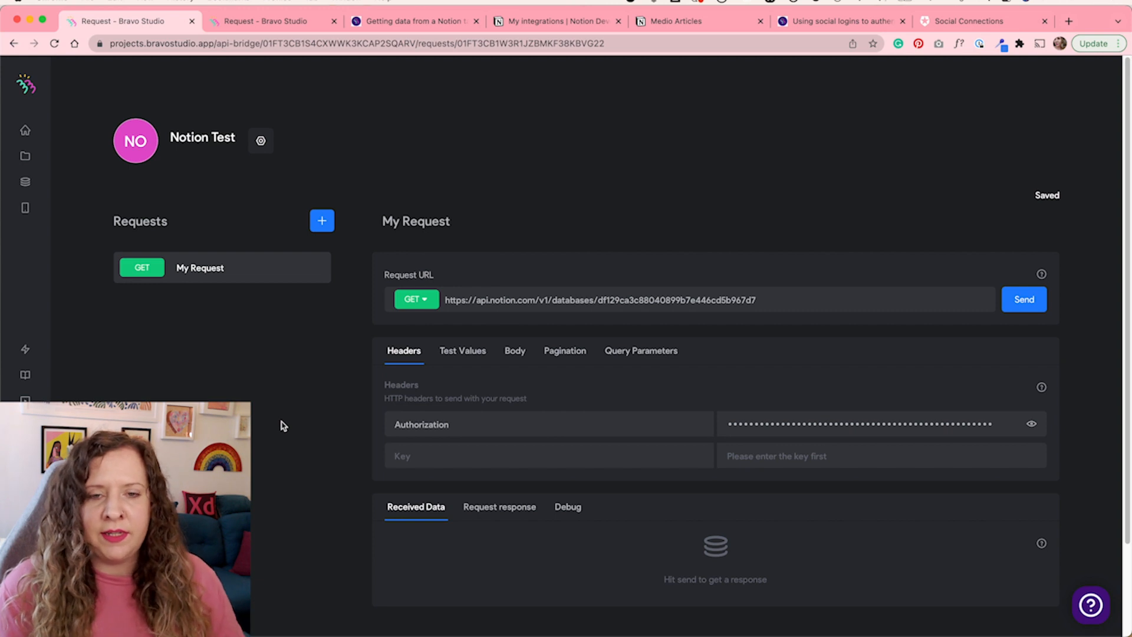
# Add a Notion-Version header with the value 2021-08-16
pyautogui.write('Notion-Version')
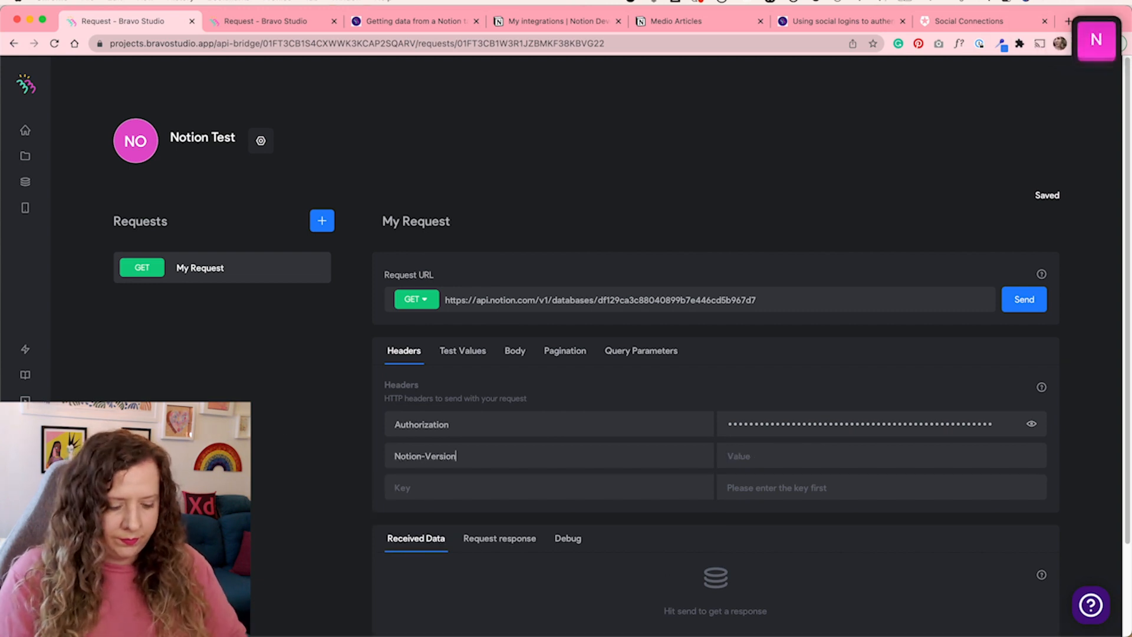
pyautogui.press('Tab')
pyautogui.press('super+v')
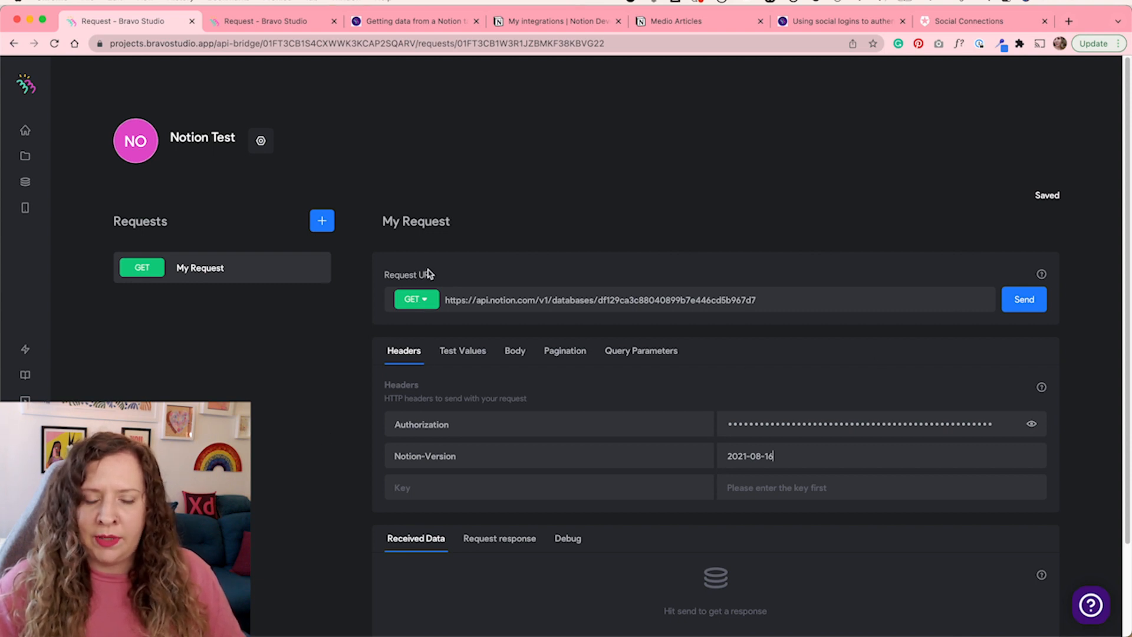
# Rename the request to All Articles
pyautogui.click(423, 219)
pyautogui.press('super+a')
pyautogui.write('A')
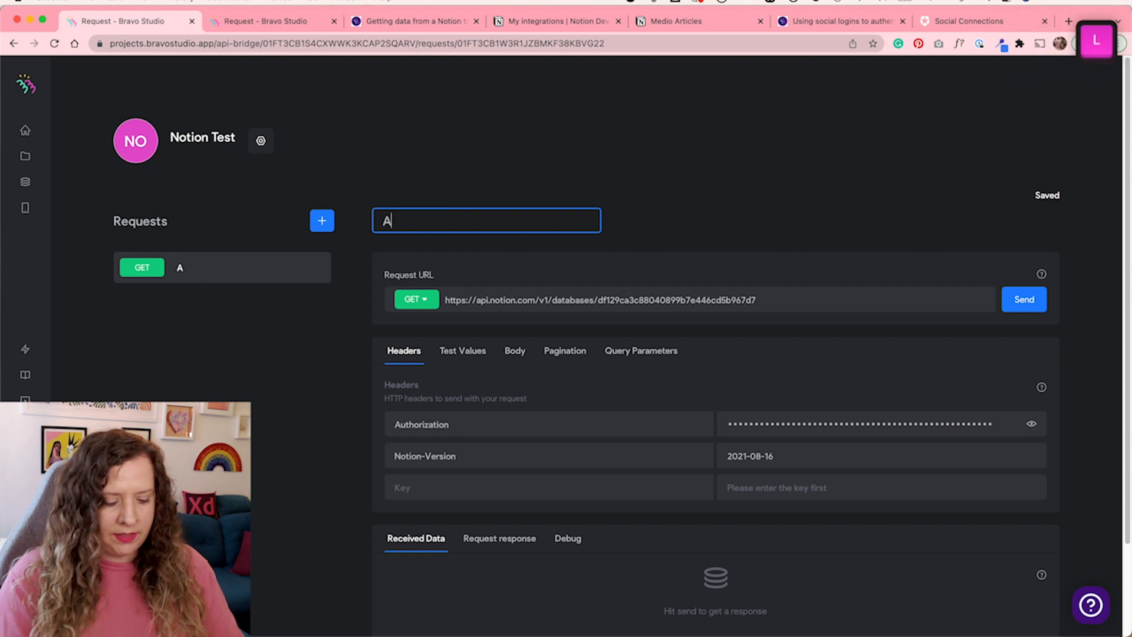
pyautogui.write('ll Articles')
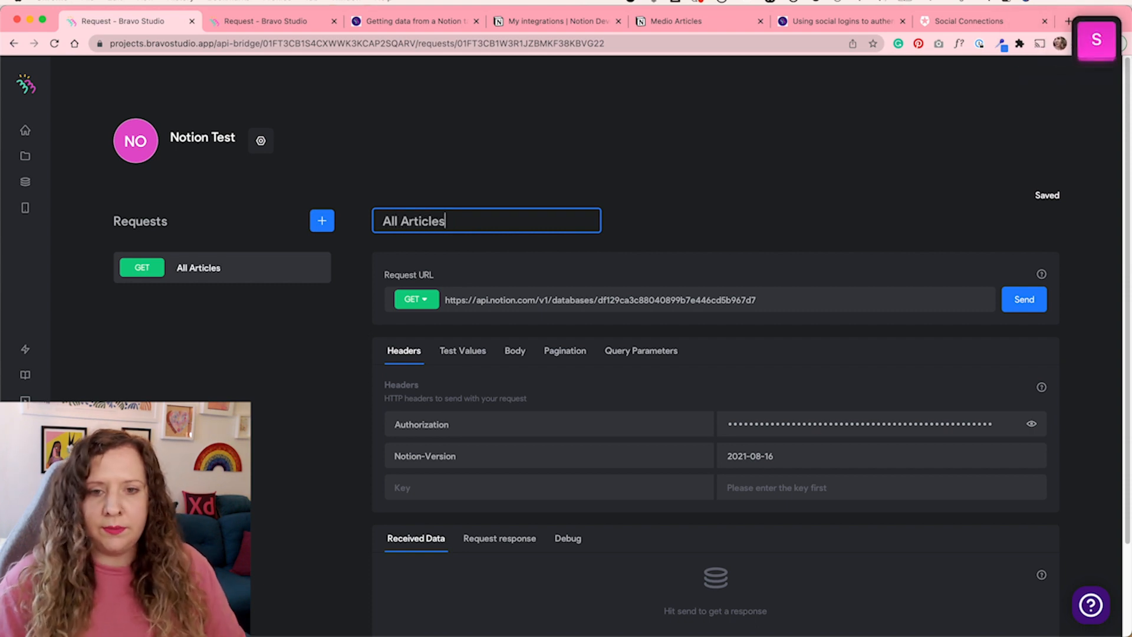
# Change the request method to POST and append /query to the request URL
pyautogui.click(411, 300)
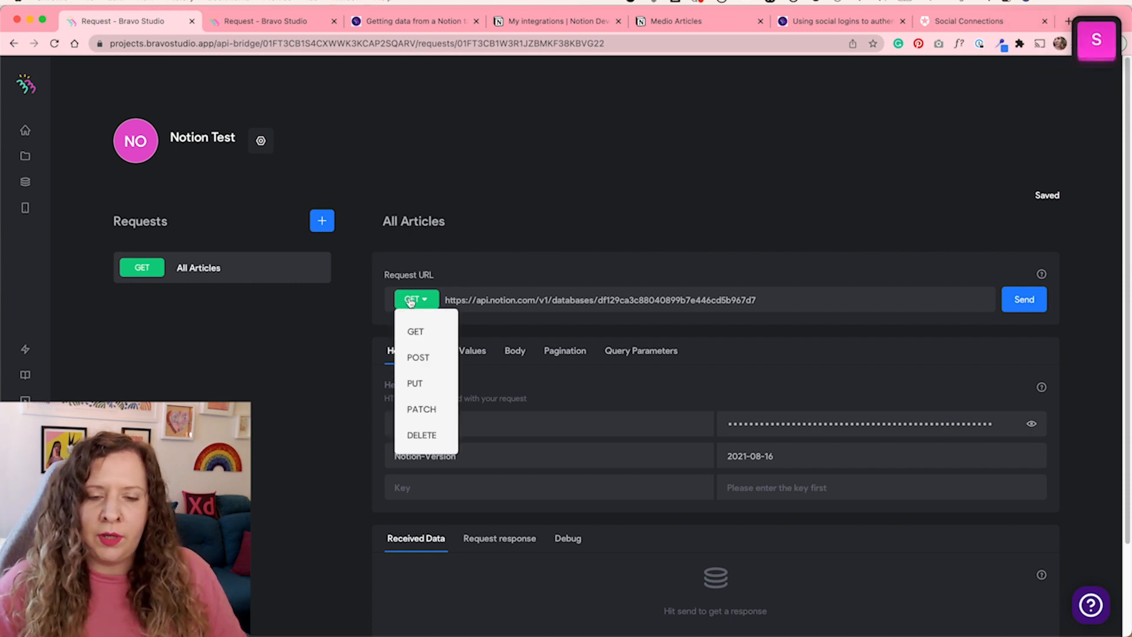
pyautogui.click(428, 357)
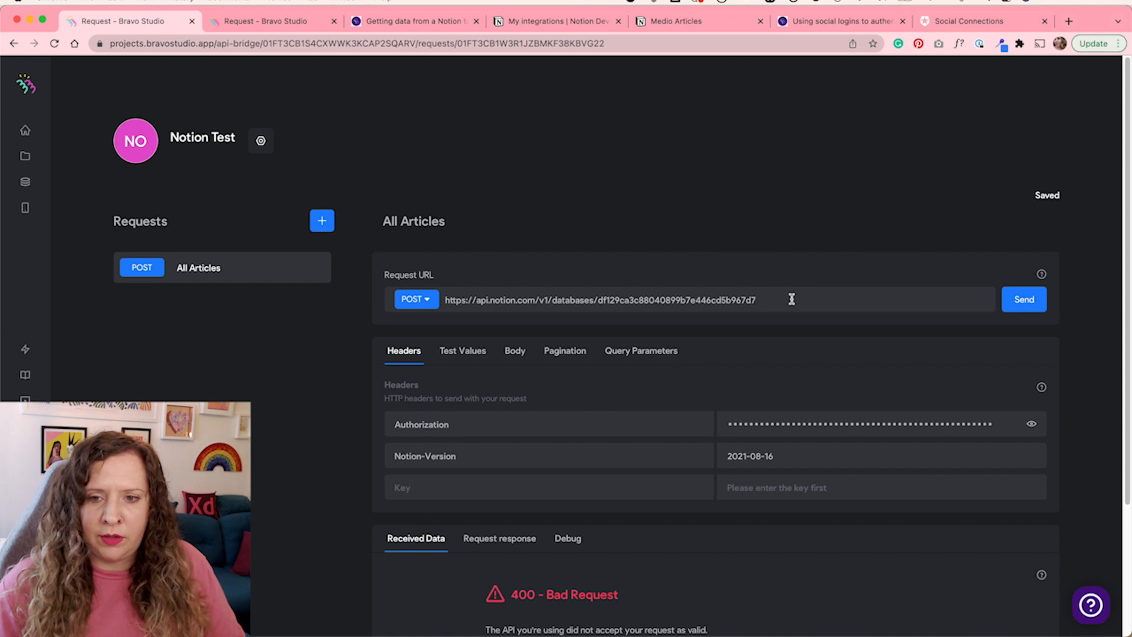
pyautogui.write('/query')
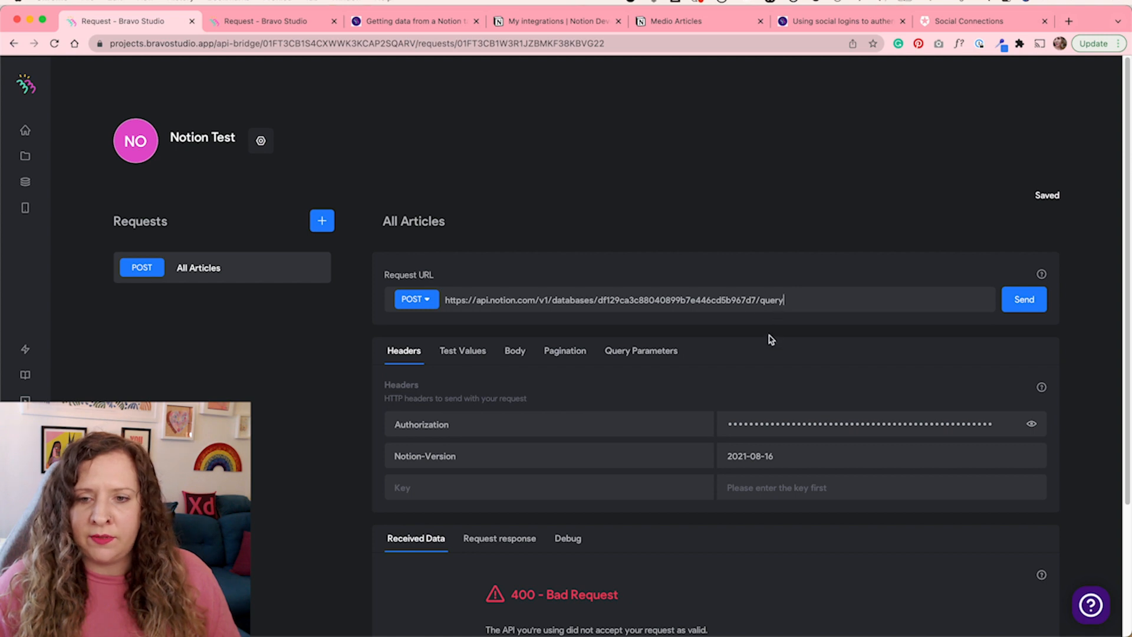
# Send the request and browse through the received data fields
pyautogui.click(1017, 306)
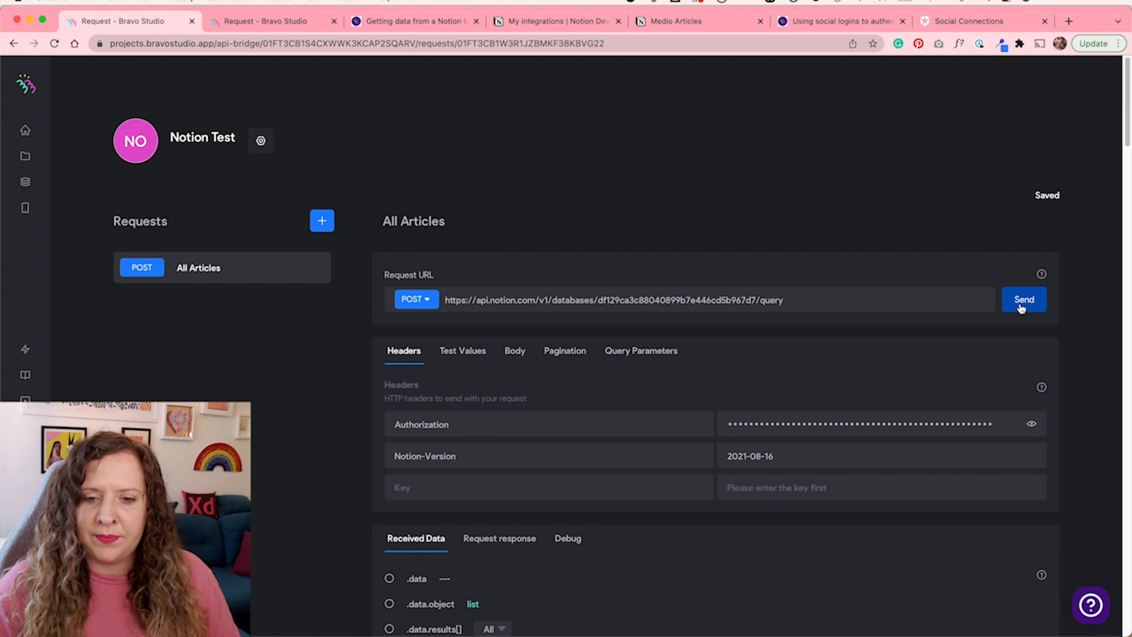
pyautogui.scroll(-6, 337, 564)
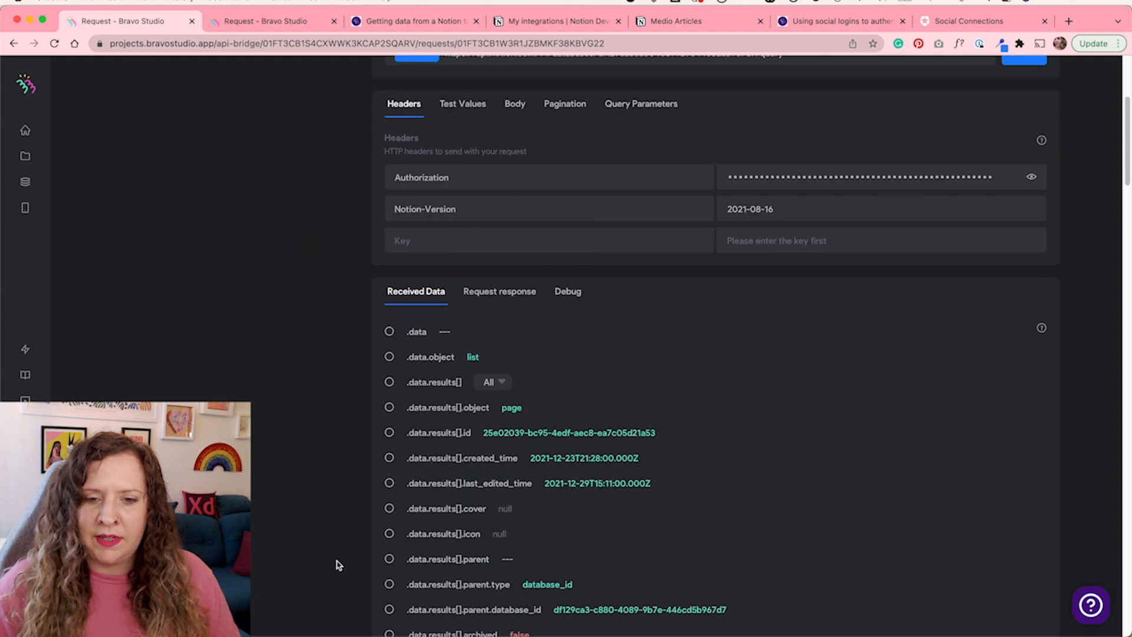
pyautogui.scroll(-14, 338, 564)
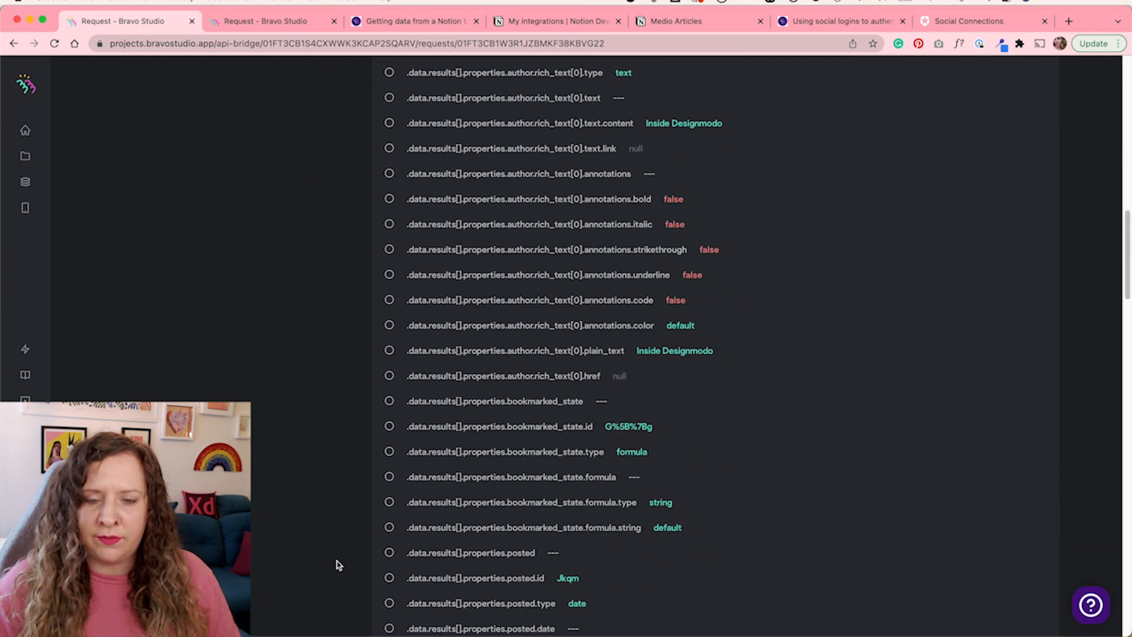
pyautogui.scroll(-13, 337, 564)
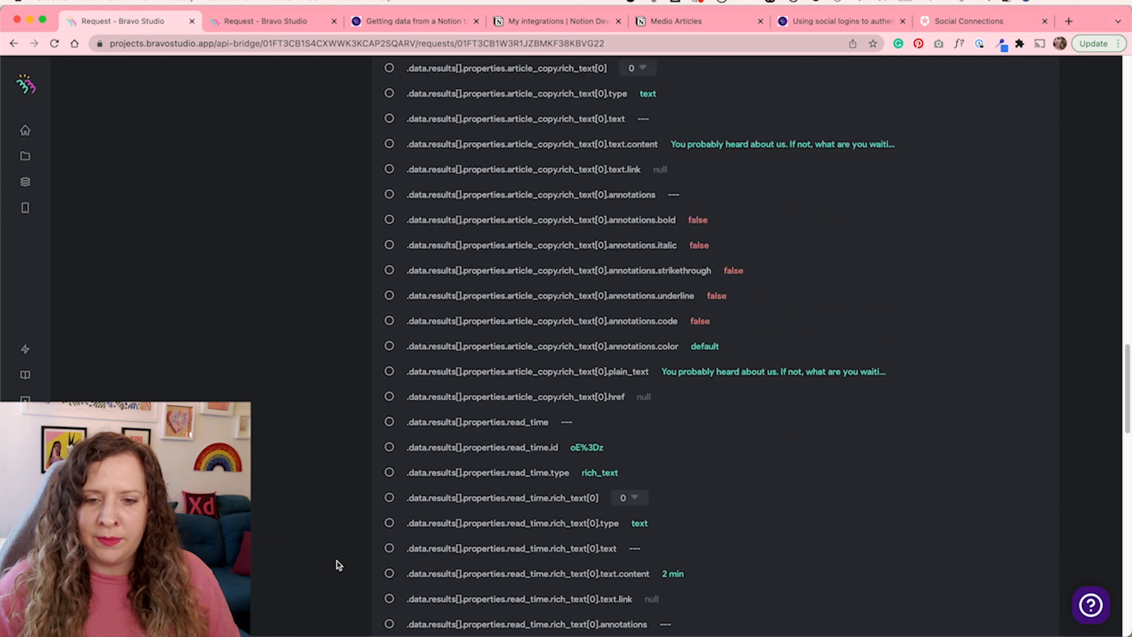
pyautogui.scroll(-10, 338, 565)
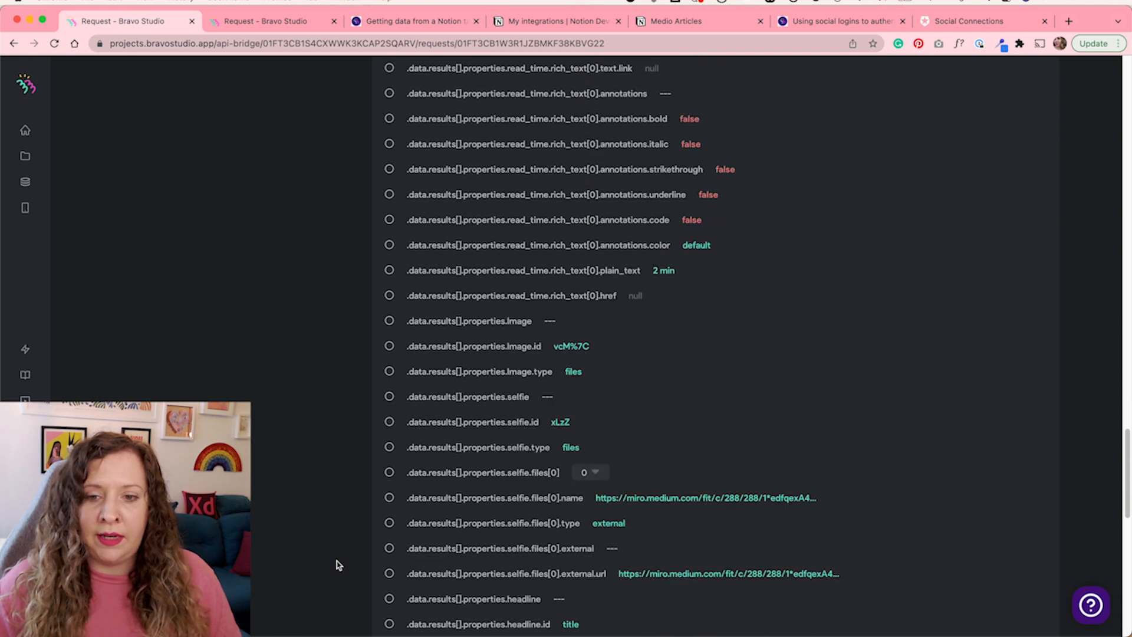
pyautogui.scroll(-5, 339, 564)
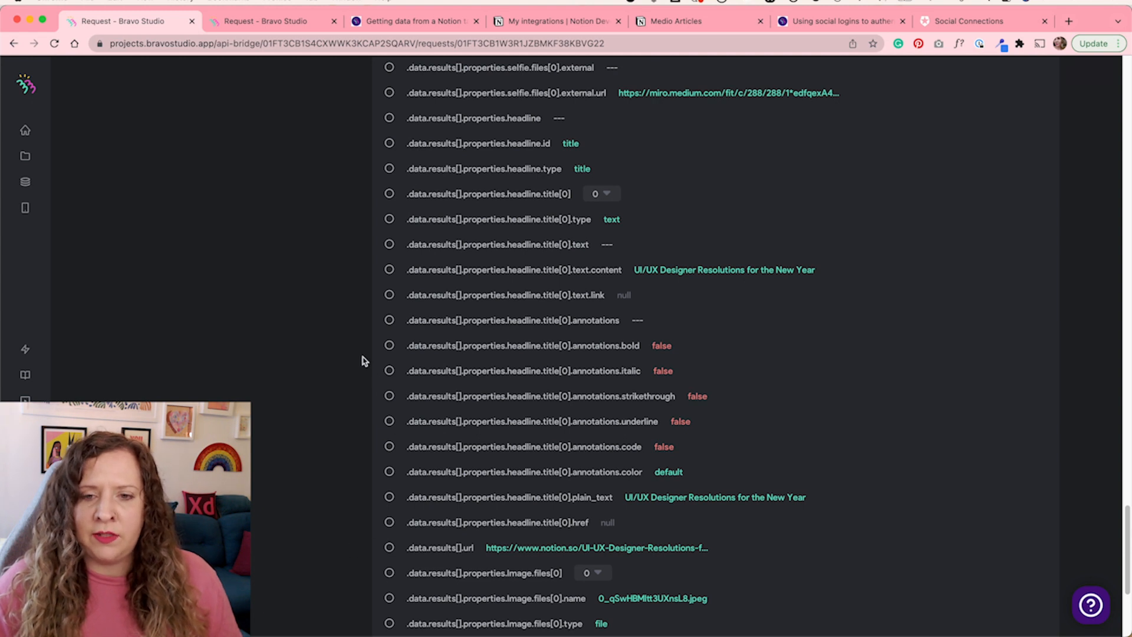
pyautogui.moveTo(635, 270); pyautogui.dragTo(795, 270)
pyautogui.scroll(20, 619, 417)
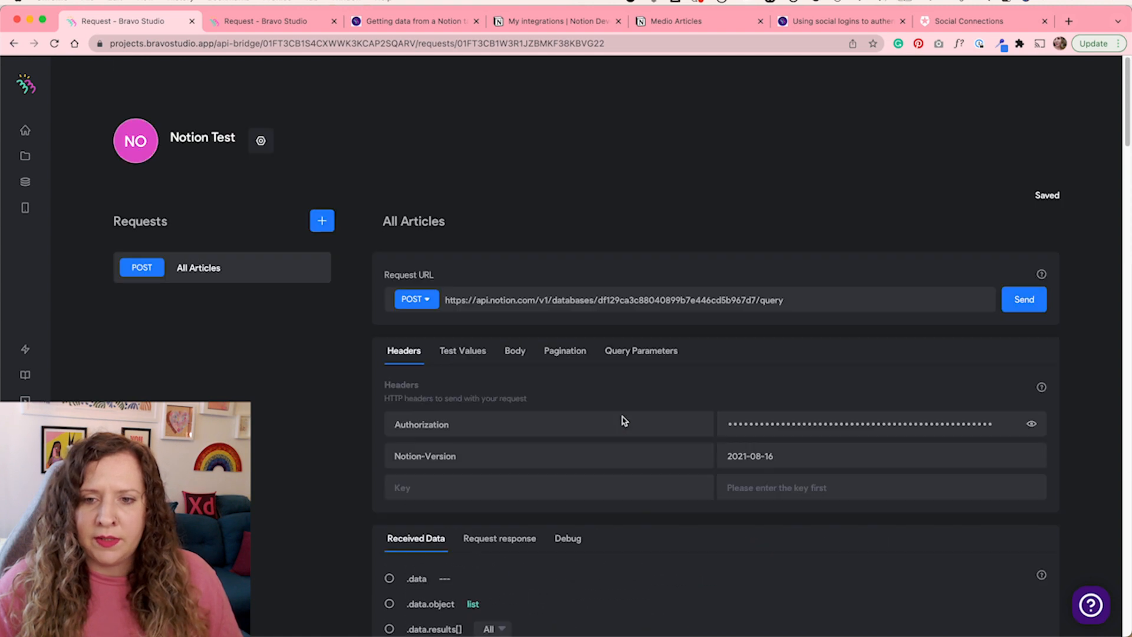
pyautogui.scroll(-7, 624, 420)
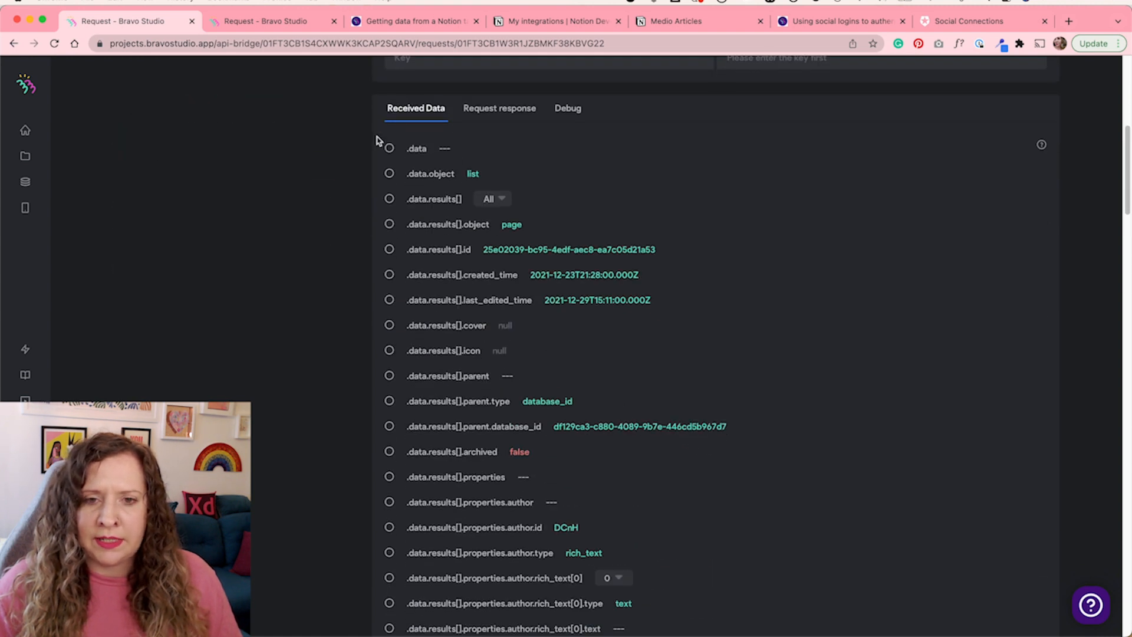
# Select the .data, .data.object and .data.results[] fields and set the results item to 5
pyautogui.click(391, 150)
pyautogui.click(390, 175)
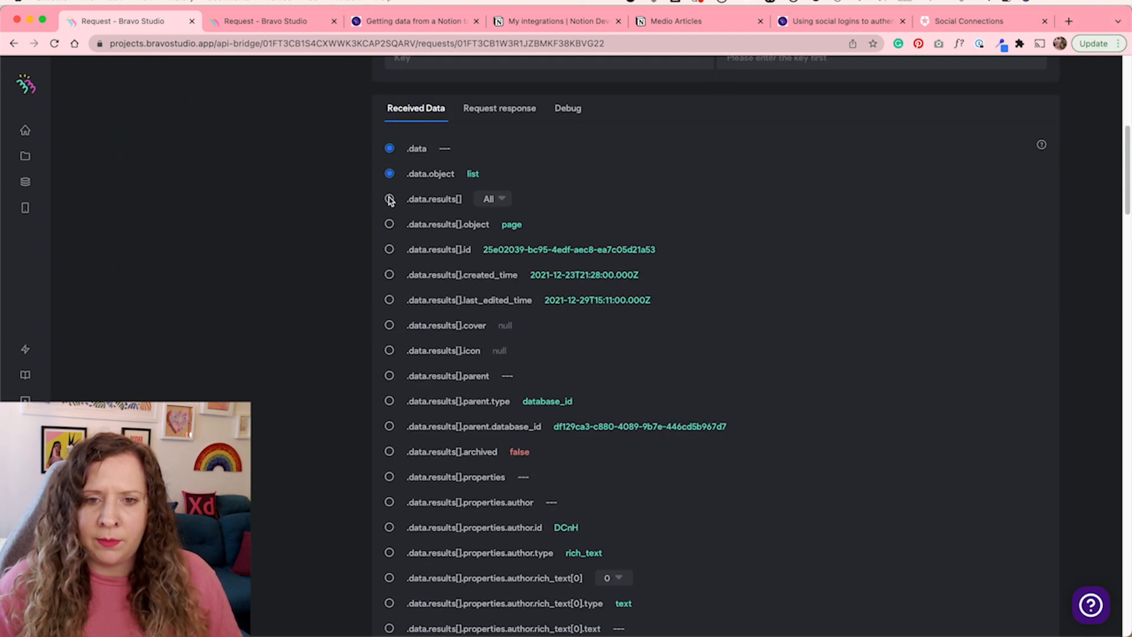
pyautogui.click(389, 199)
pyautogui.moveTo(469, 173); pyautogui.dragTo(495, 180)
pyautogui.click(507, 199)
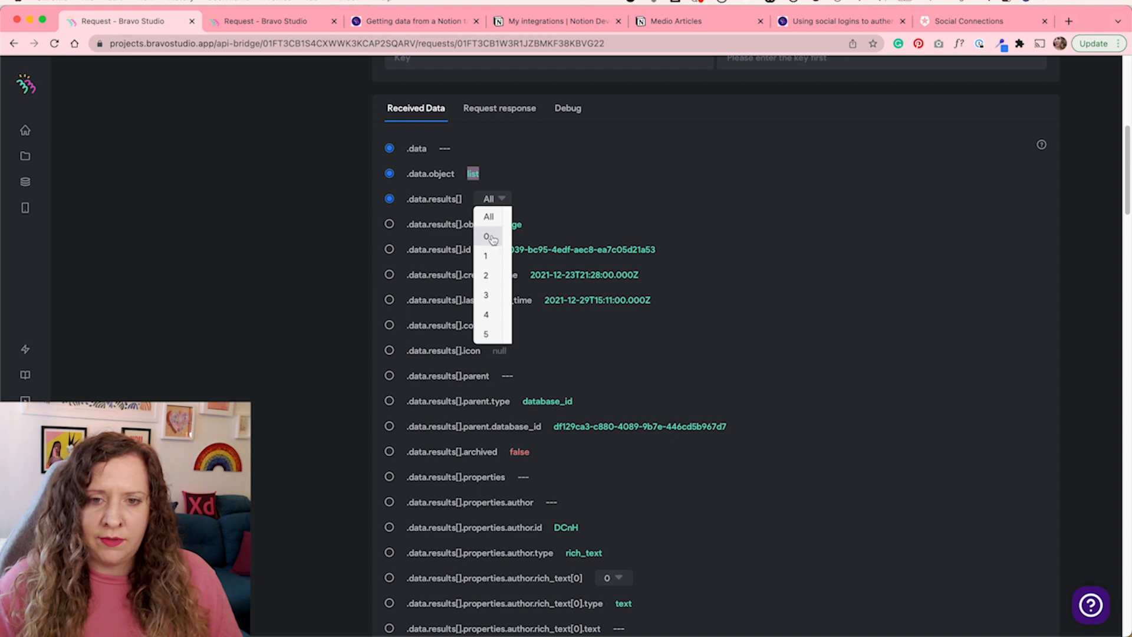
pyautogui.click(487, 334)
# Select the .data.results[].properties.author.rich_text[0].plain_text field
pyautogui.scroll(-7, 494, 334)
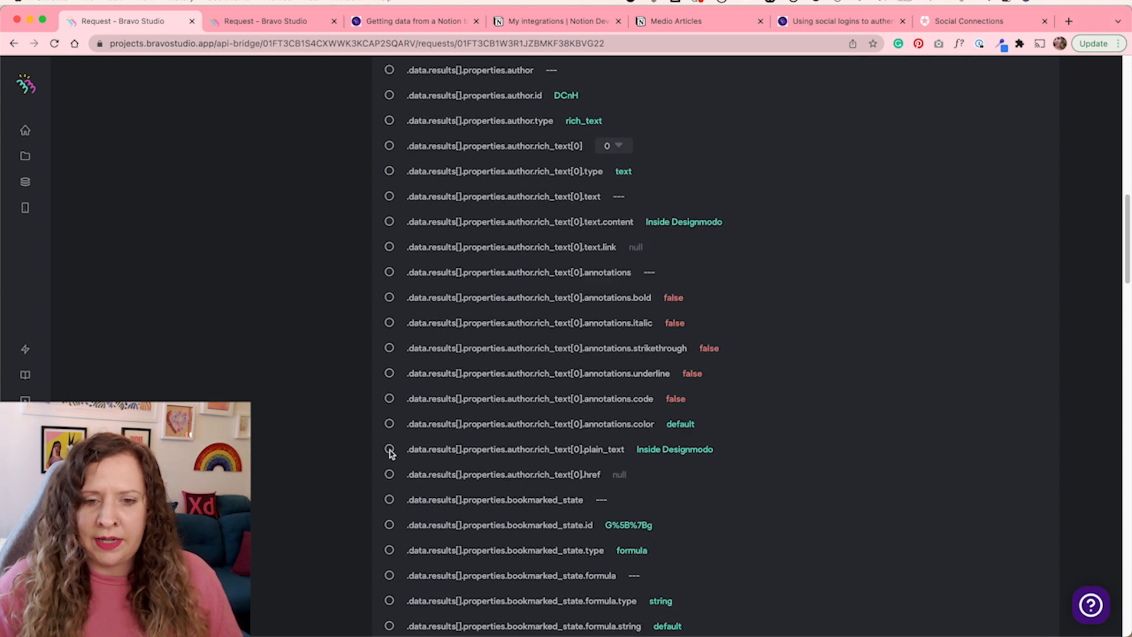
pyautogui.moveTo(637, 450); pyautogui.dragTo(718, 454)
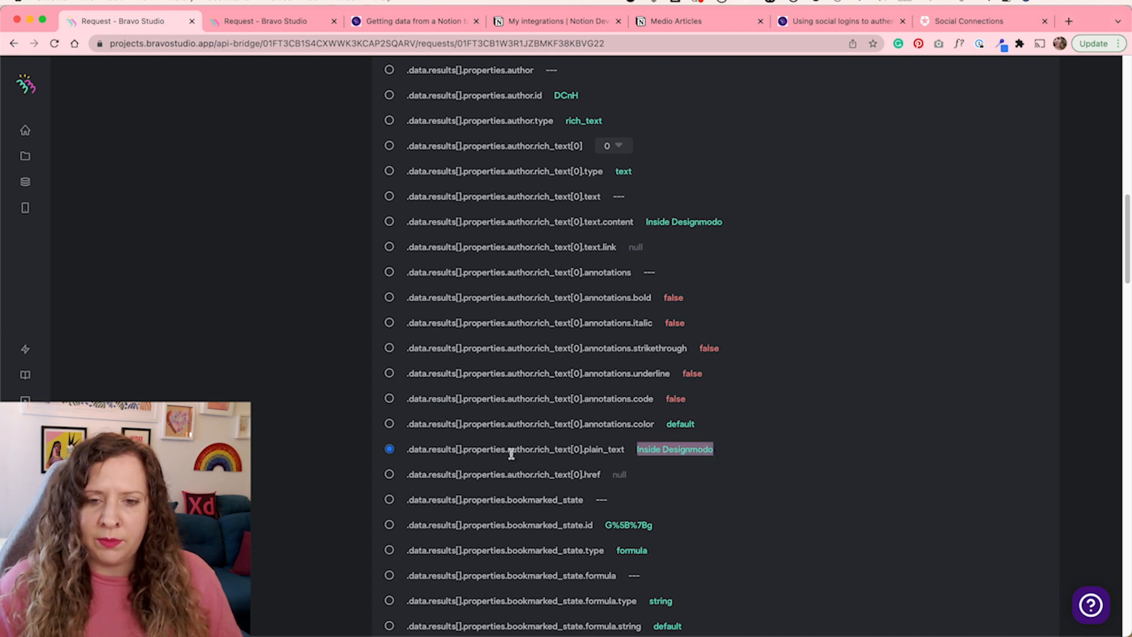
pyautogui.click(666, 453)
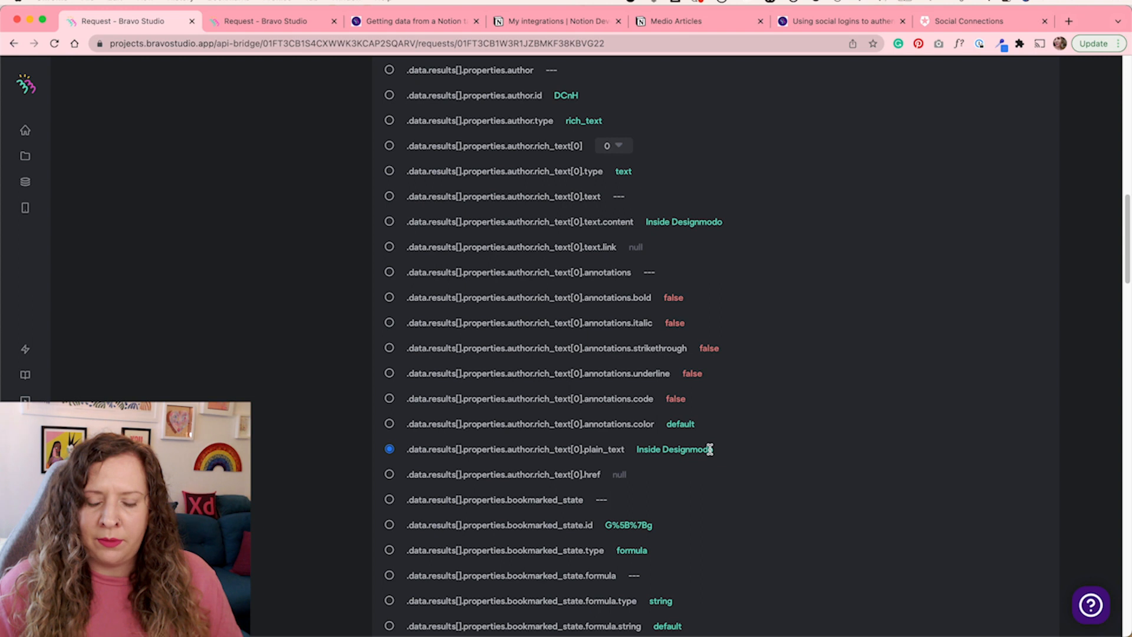
# Examine the selected author plain_text field and its sample value in the received data list
pyautogui.moveTo(638, 450); pyautogui.dragTo(720, 451)
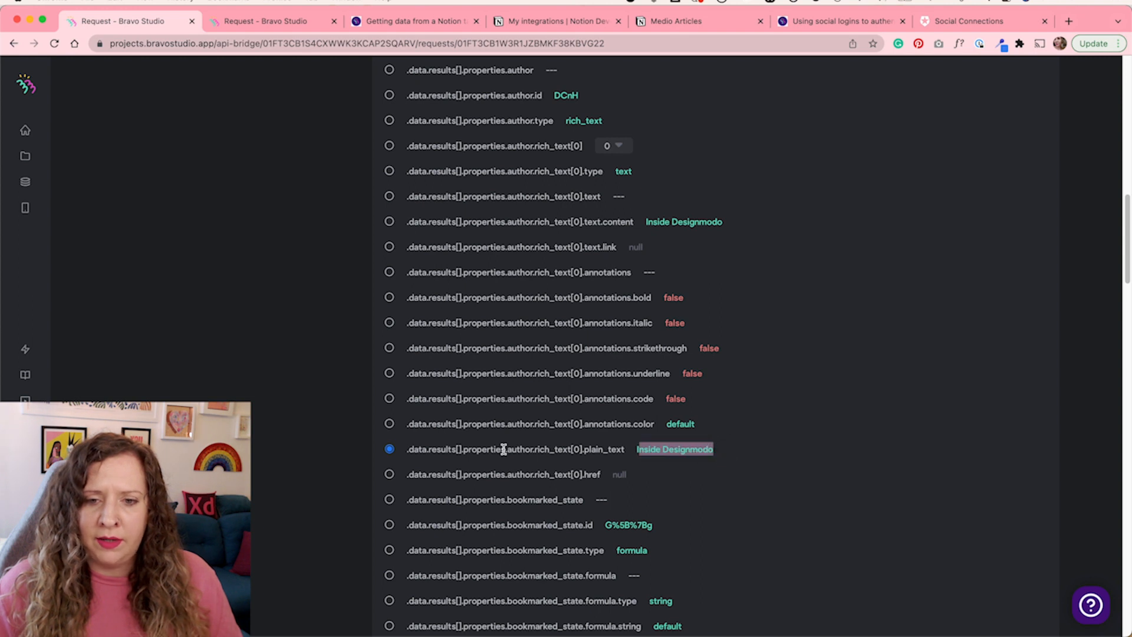
pyautogui.moveTo(582, 449); pyautogui.dragTo(625, 451)
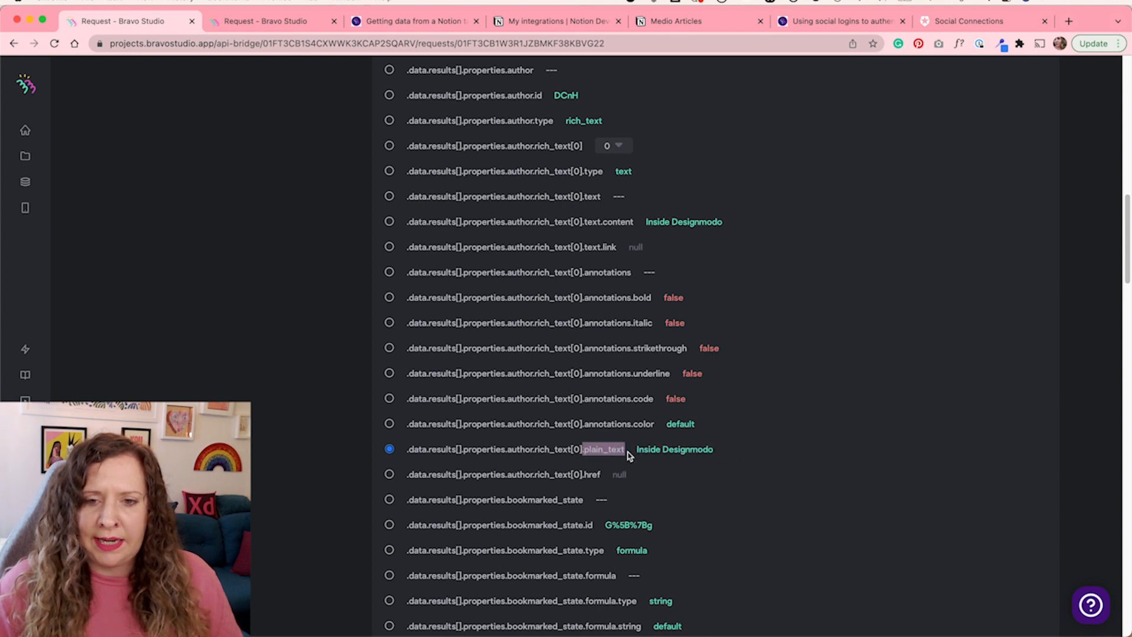
pyautogui.click(620, 447)
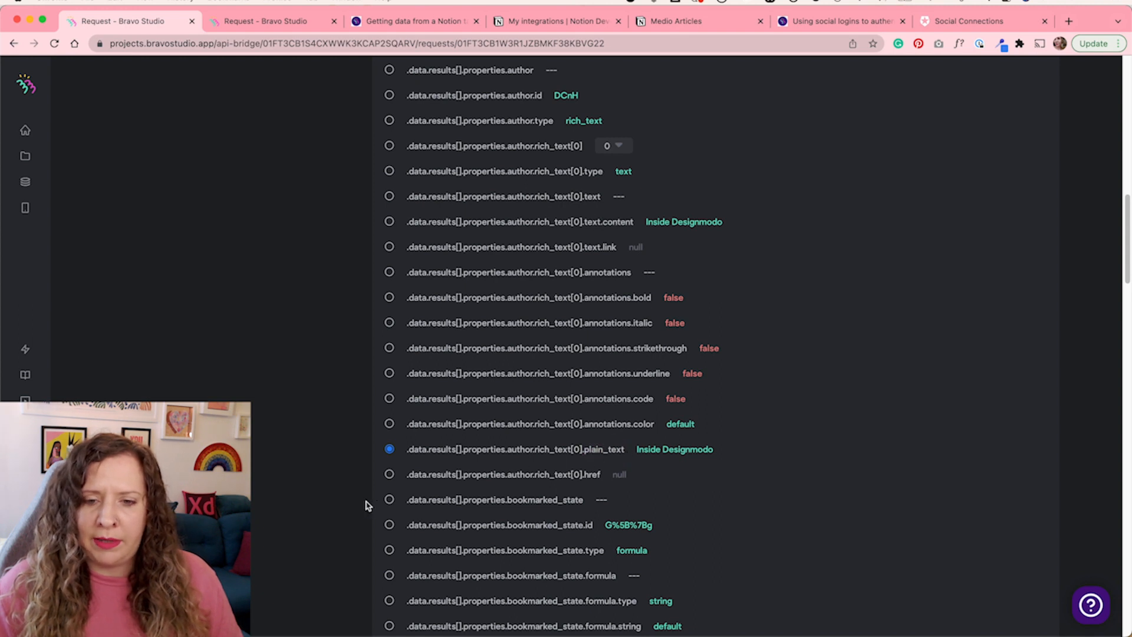
pyautogui.scroll(-10, 334, 493)
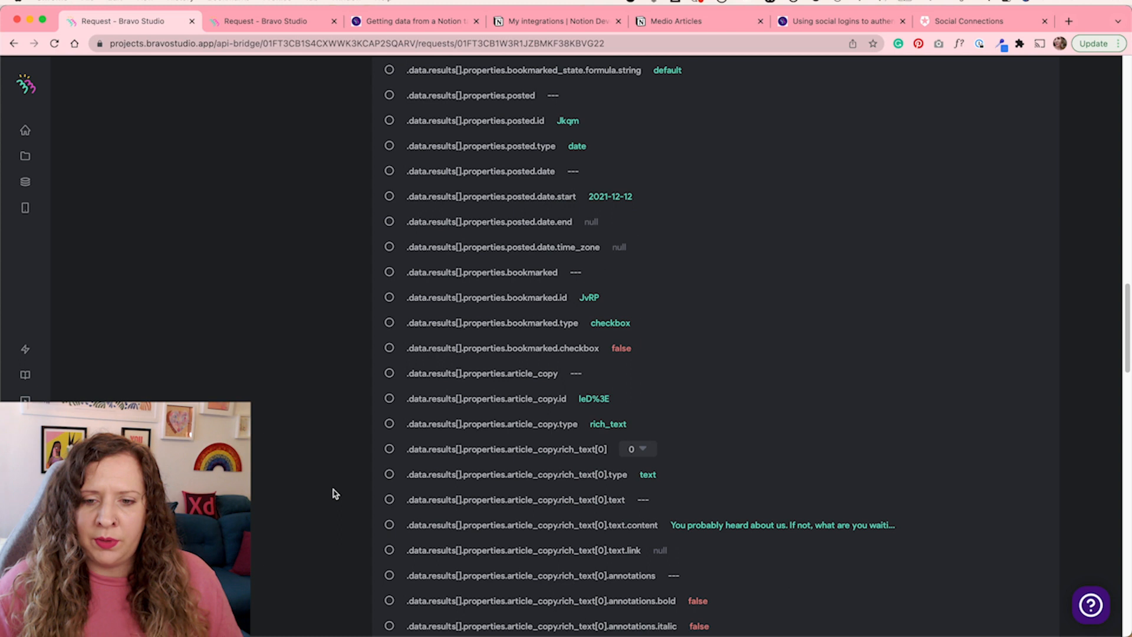
pyautogui.scroll(-1, 333, 493)
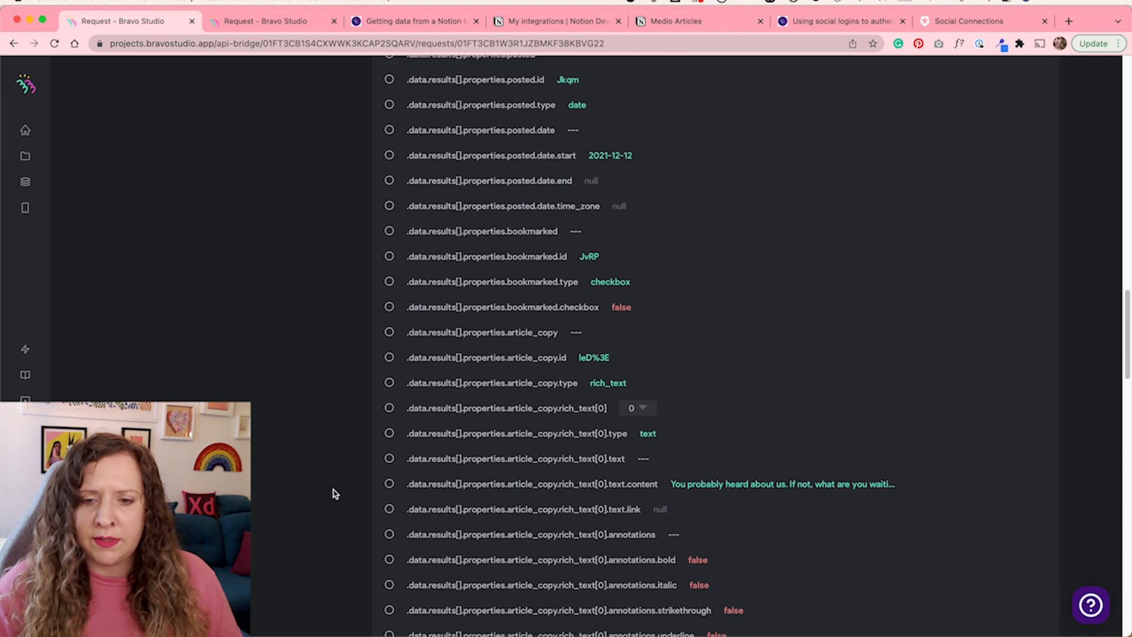
# Switch to the finished example project and review the Query All Articles response fields and their names, including row_id
pyautogui.click(257, 23)
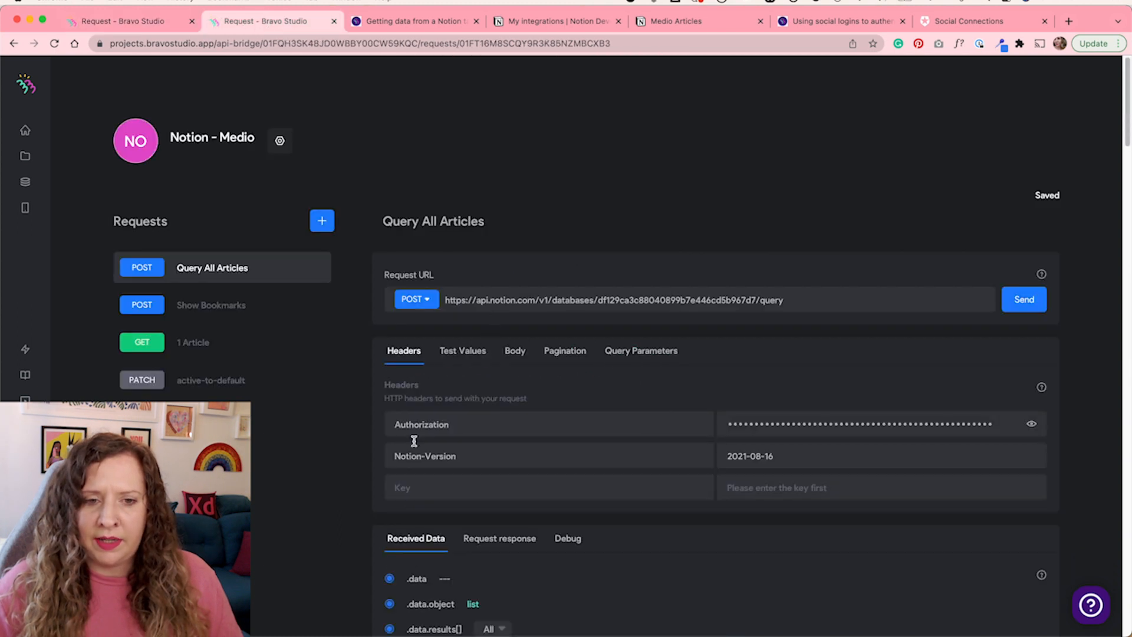
pyautogui.click(514, 539)
pyautogui.scroll(-6, 346, 523)
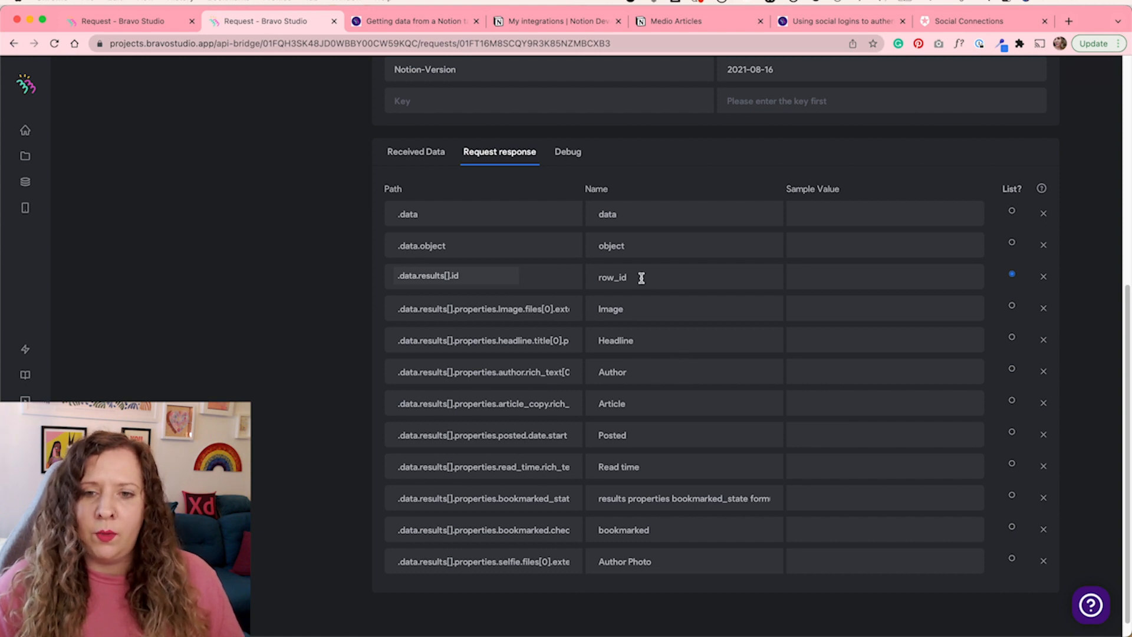
pyautogui.moveTo(641, 279); pyautogui.dragTo(582, 278)
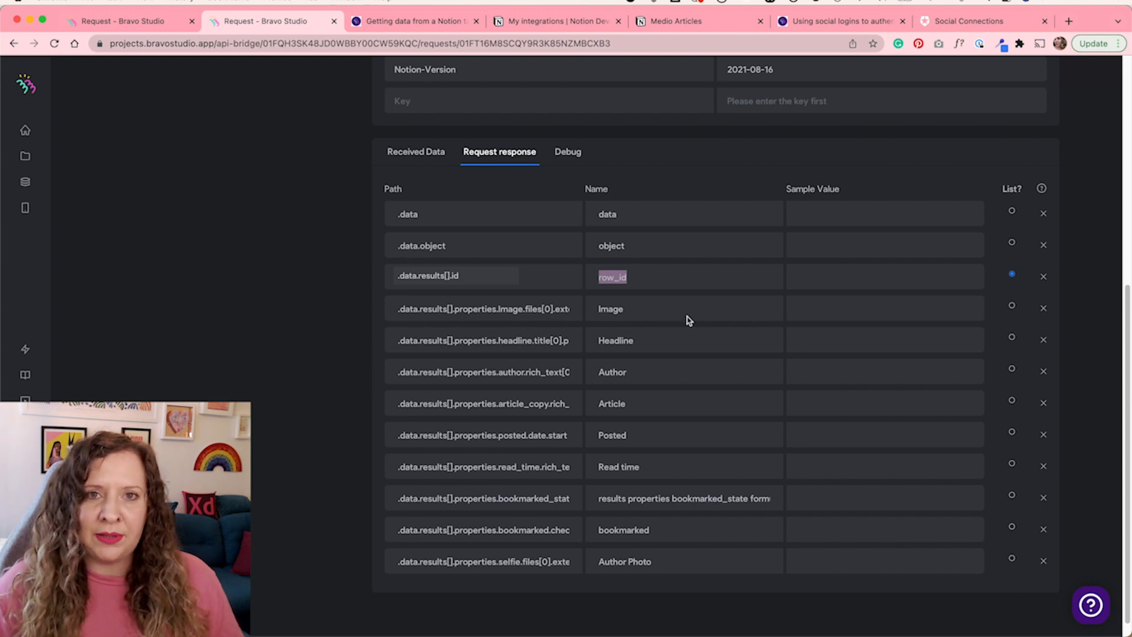
pyautogui.scroll(6, 342, 456)
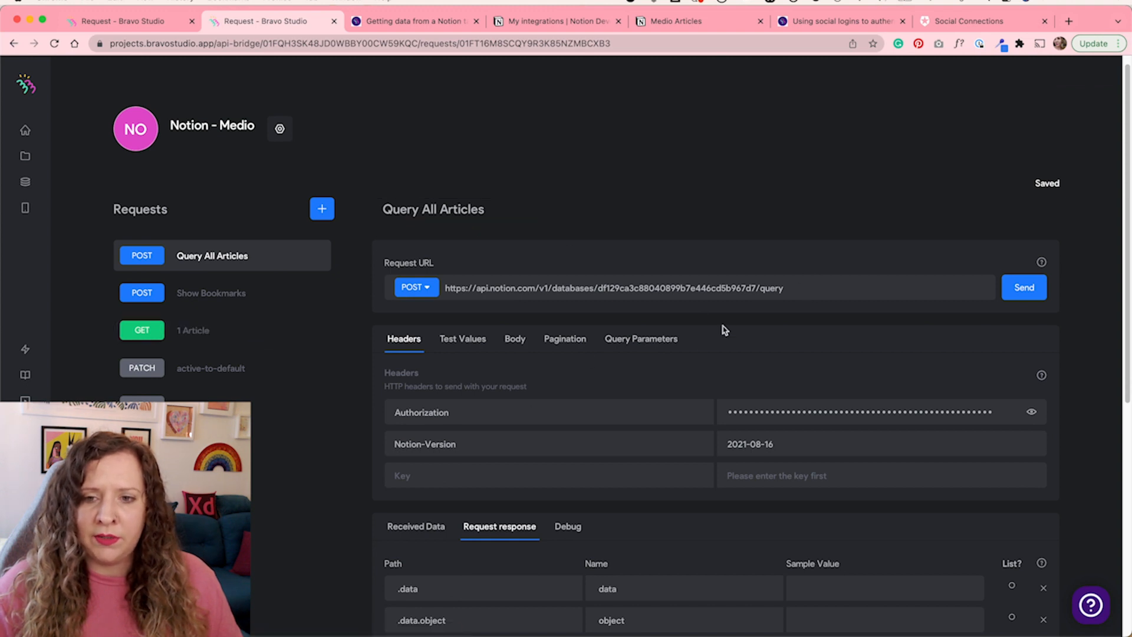
# Open the 1 Article request, inspect the ${row_id} variable in its URL, and send the request
pyautogui.click(242, 336)
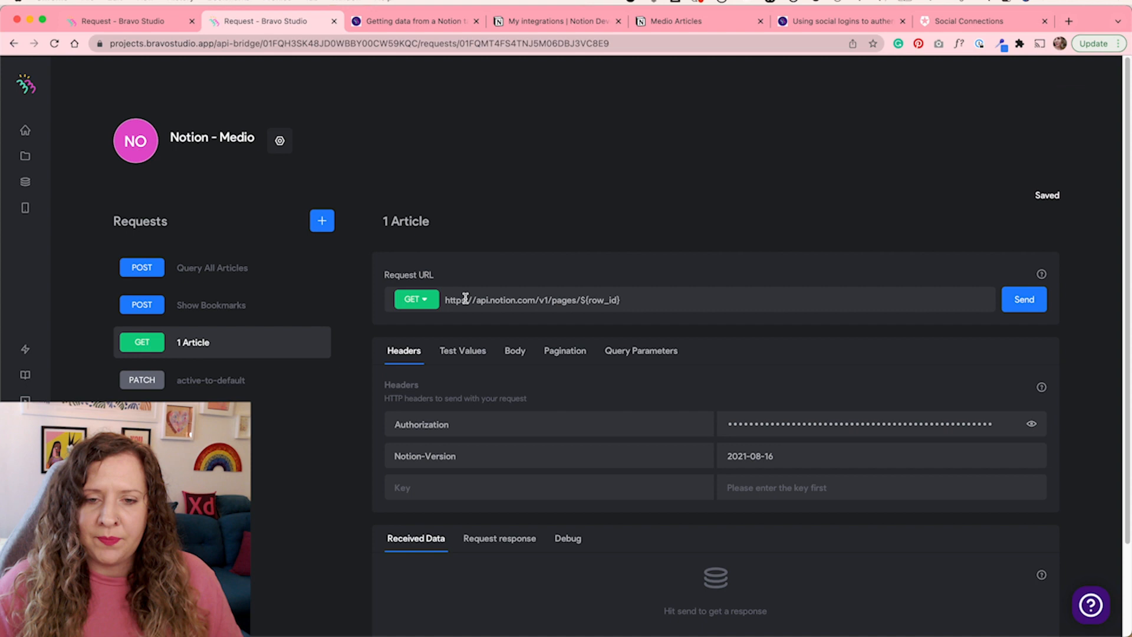
pyautogui.click(250, 282)
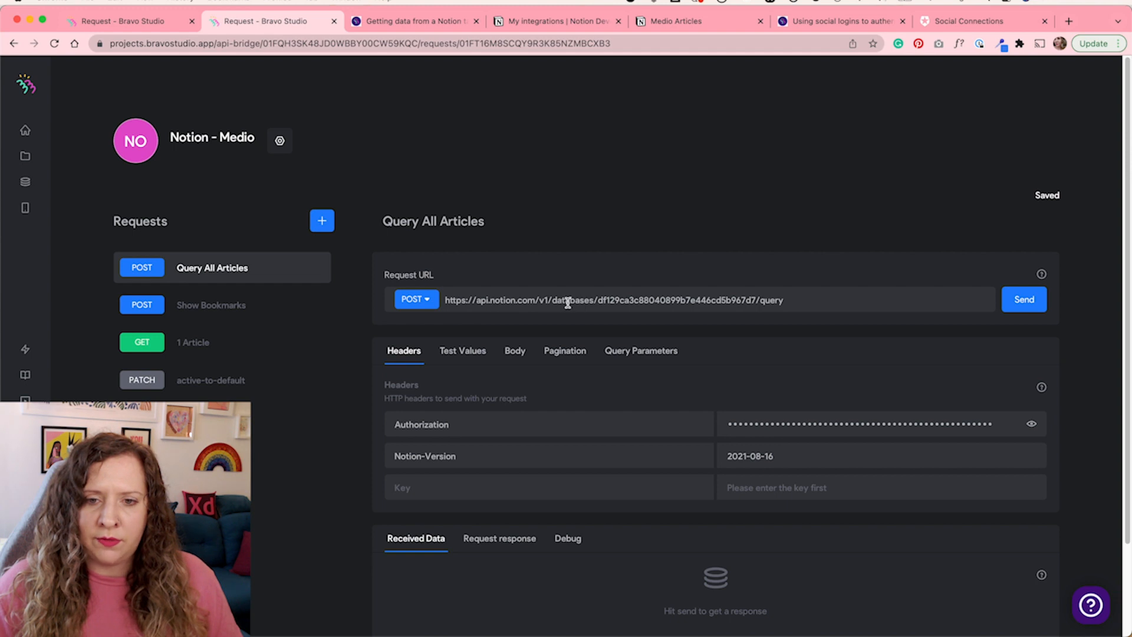
pyautogui.click(249, 344)
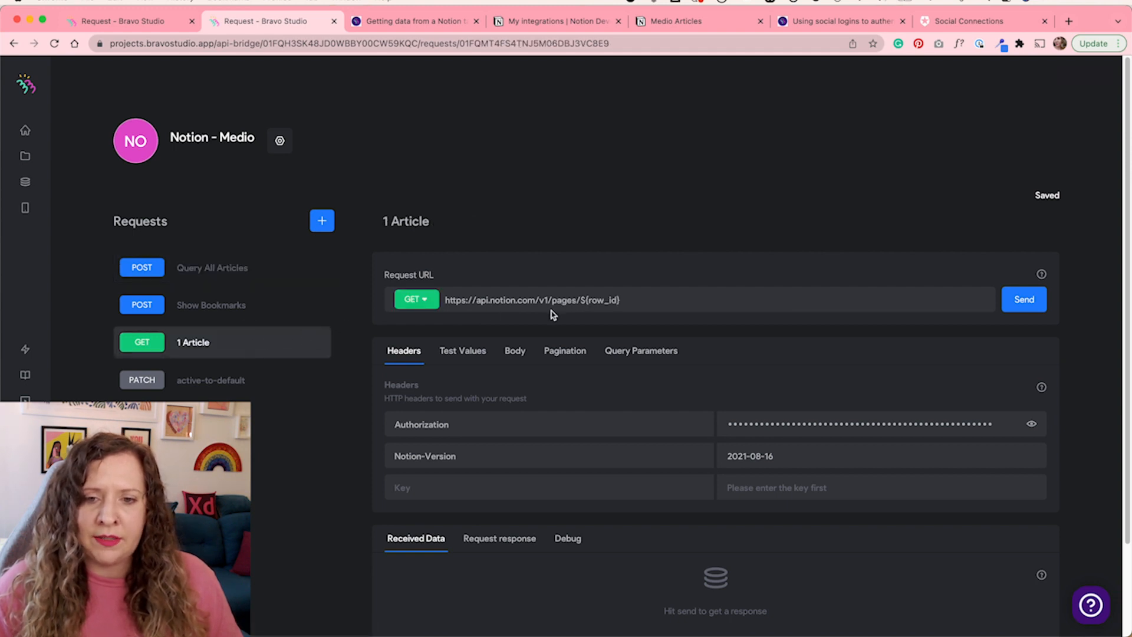
pyautogui.click(642, 300)
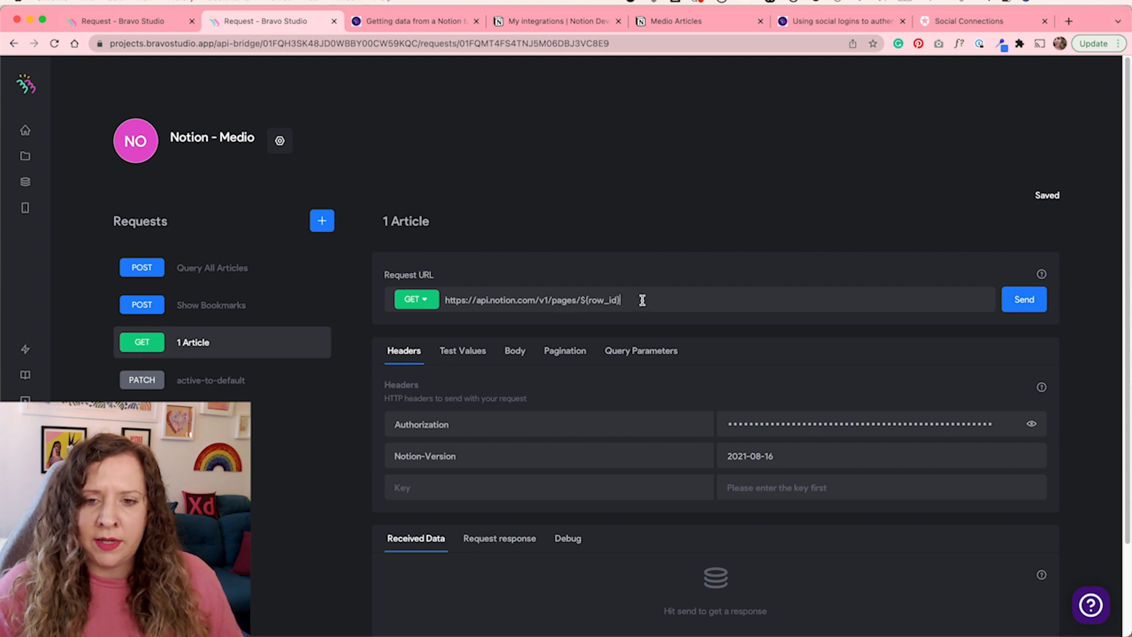
pyautogui.doubleClick(603, 301)
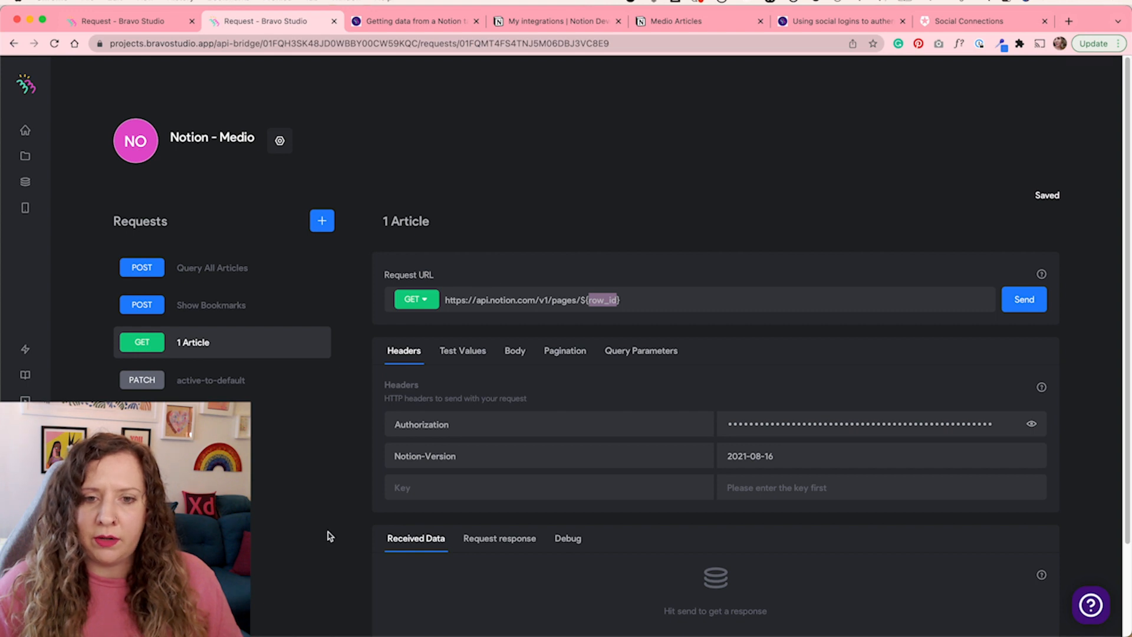
pyautogui.click(1025, 300)
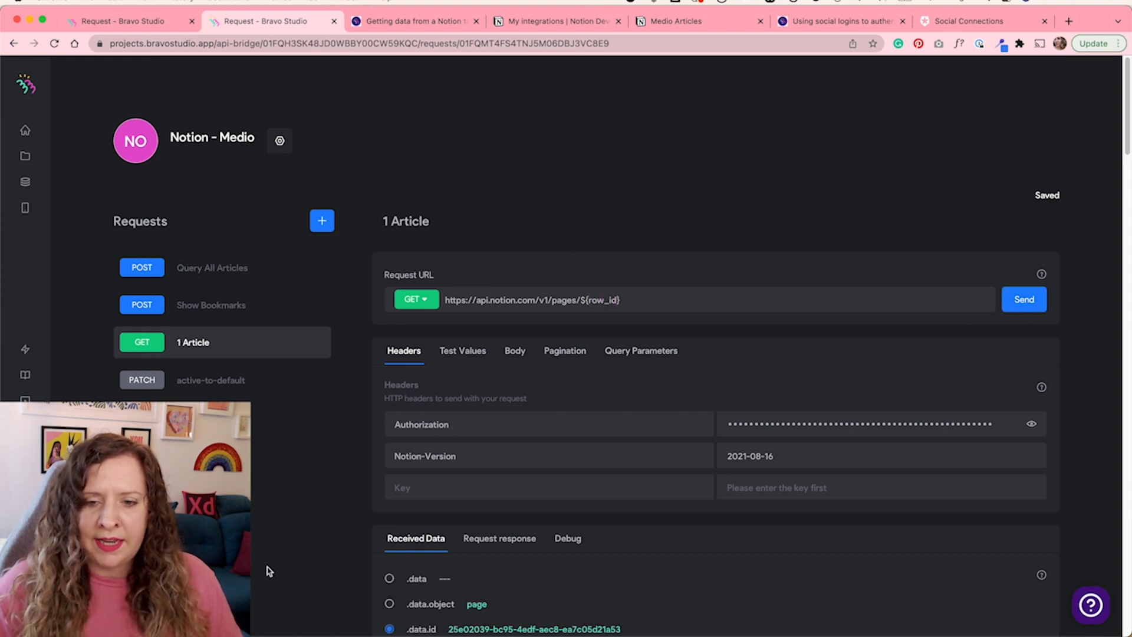
# Review the 1 Article received data and its response fields, comparing the .data.id path with the row_id name
pyautogui.scroll(-5, 266, 571)
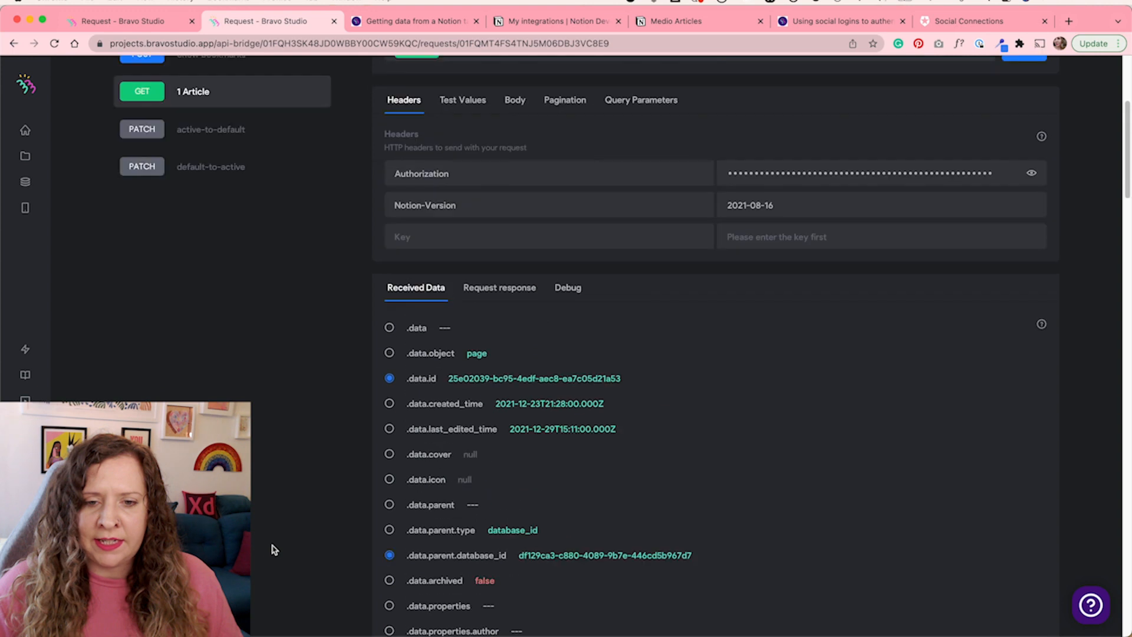
pyautogui.scroll(2, 274, 550)
pyautogui.click(514, 377)
pyautogui.scroll(-2, 361, 507)
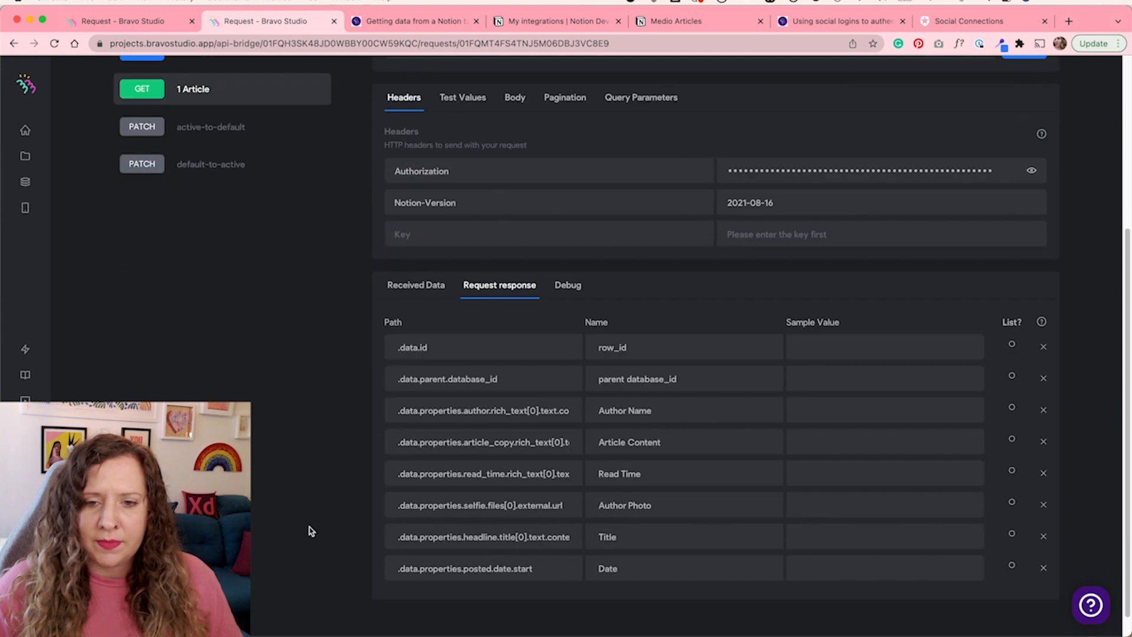
pyautogui.click(451, 341)
pyautogui.moveTo(451, 341); pyautogui.dragTo(386, 337)
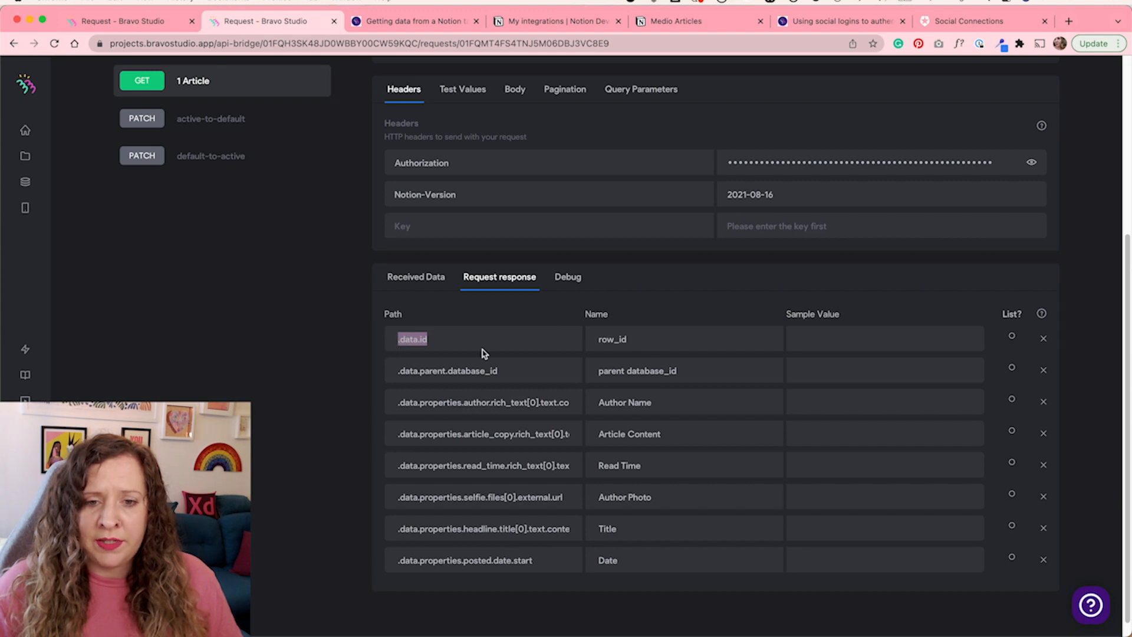
pyautogui.moveTo(630, 339); pyautogui.dragTo(575, 345)
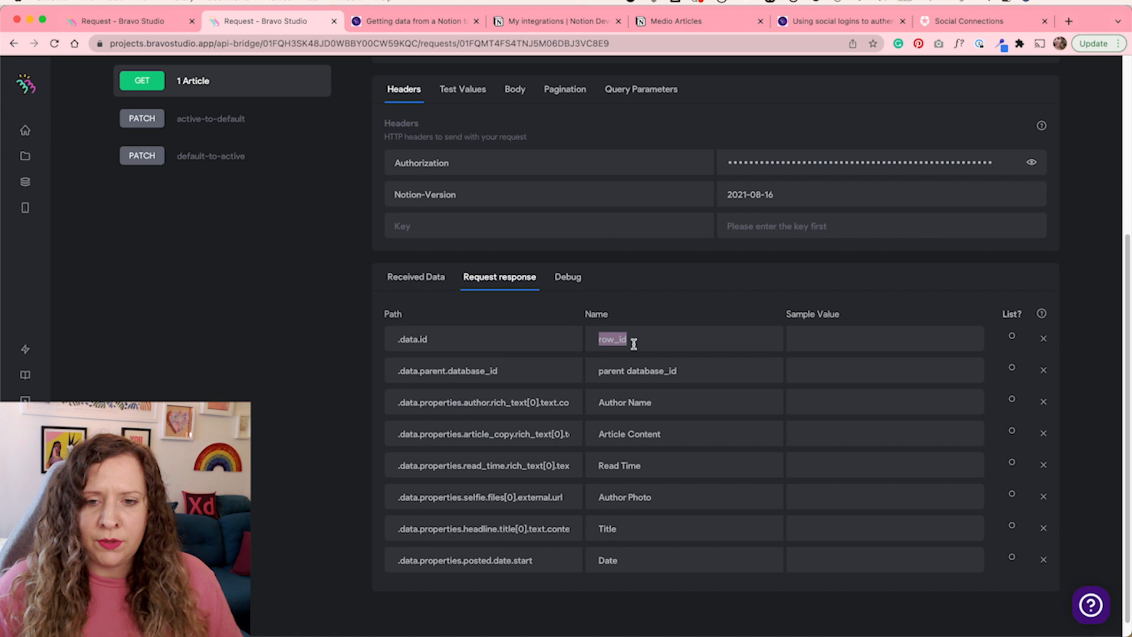
pyautogui.click(670, 336)
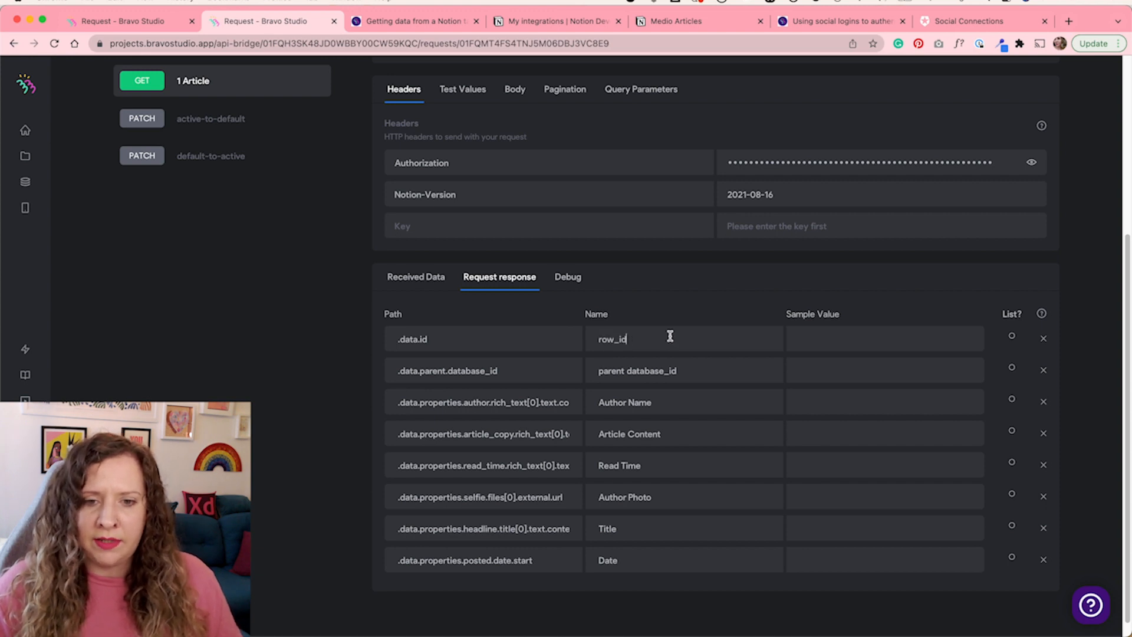
pyautogui.scroll(5, 362, 499)
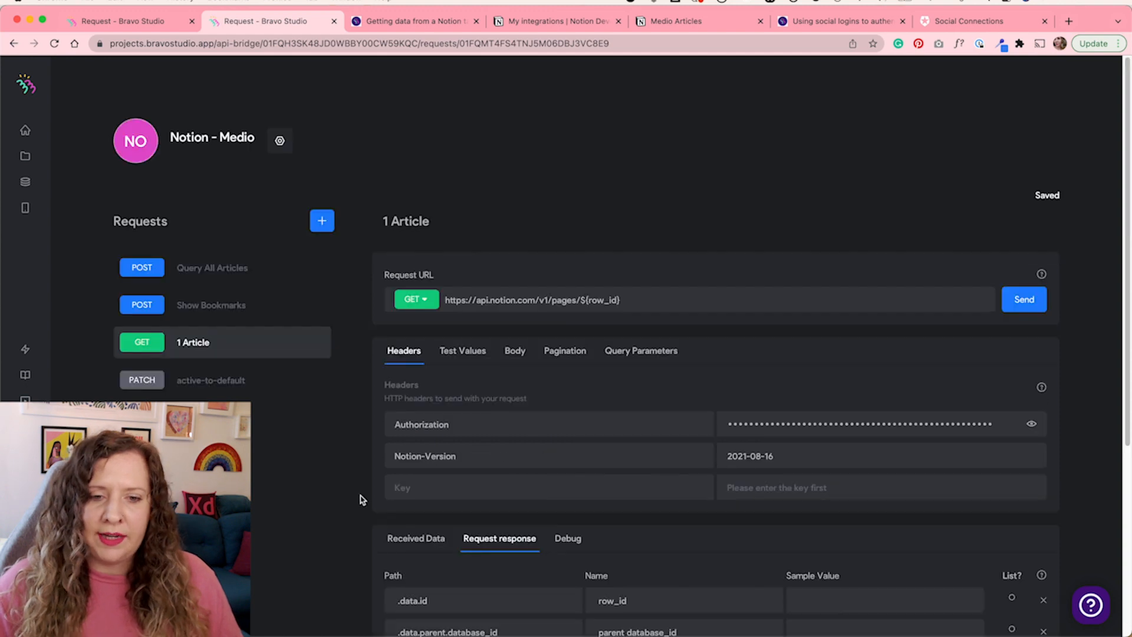
# Open the Show Bookmarks request and view its JSON body filter in an enlarged editor
pyautogui.click(258, 312)
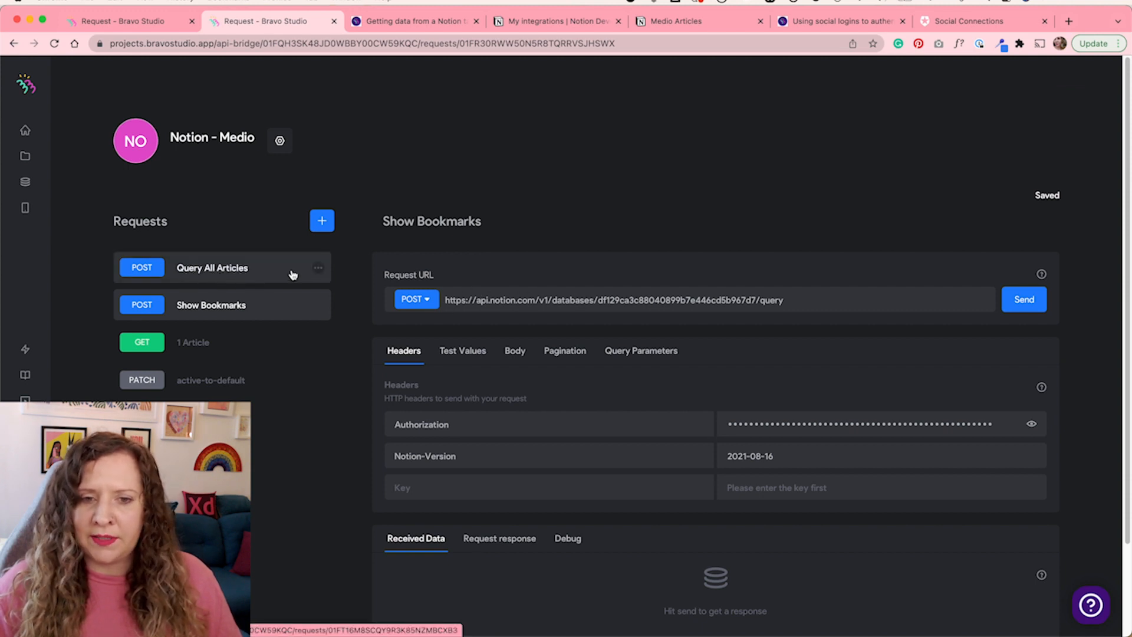
pyautogui.click(317, 269)
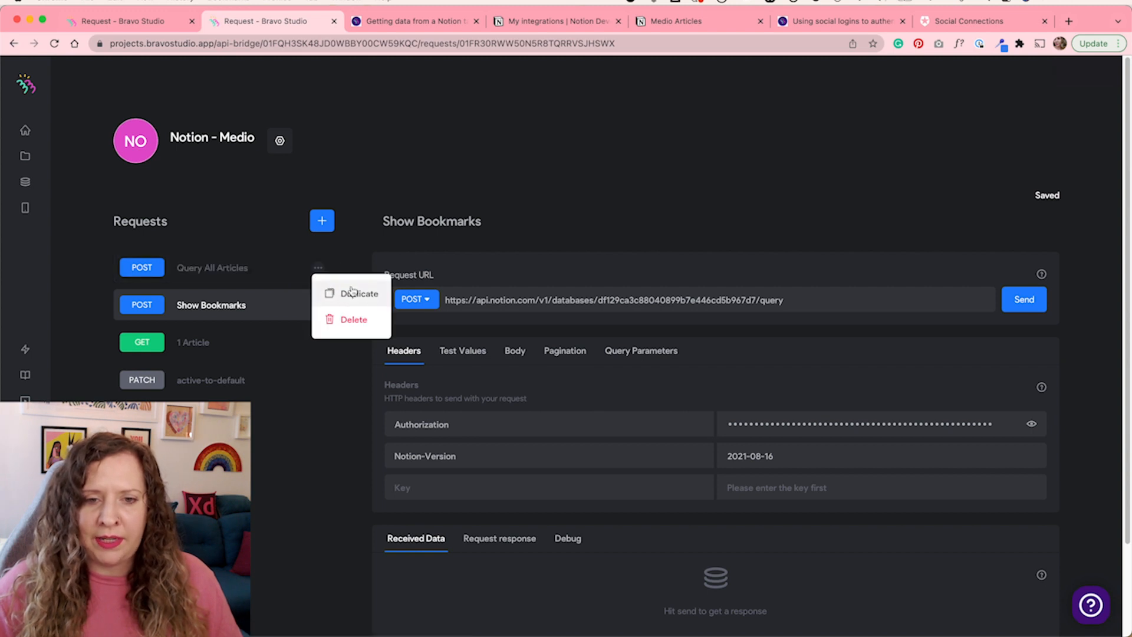
pyautogui.click(265, 311)
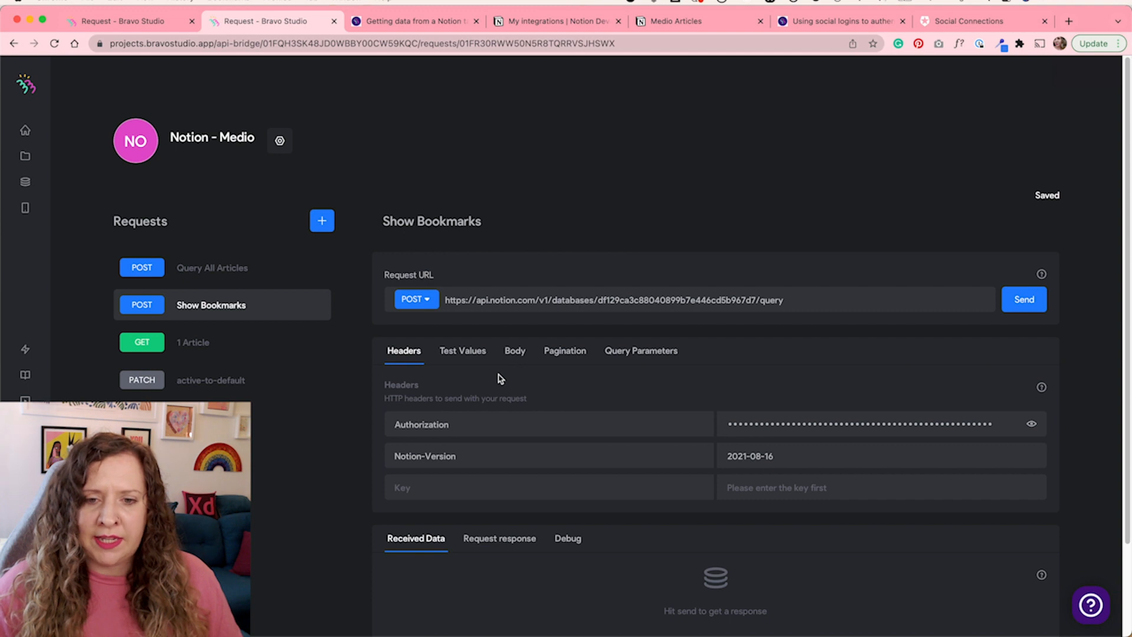
pyautogui.click(516, 353)
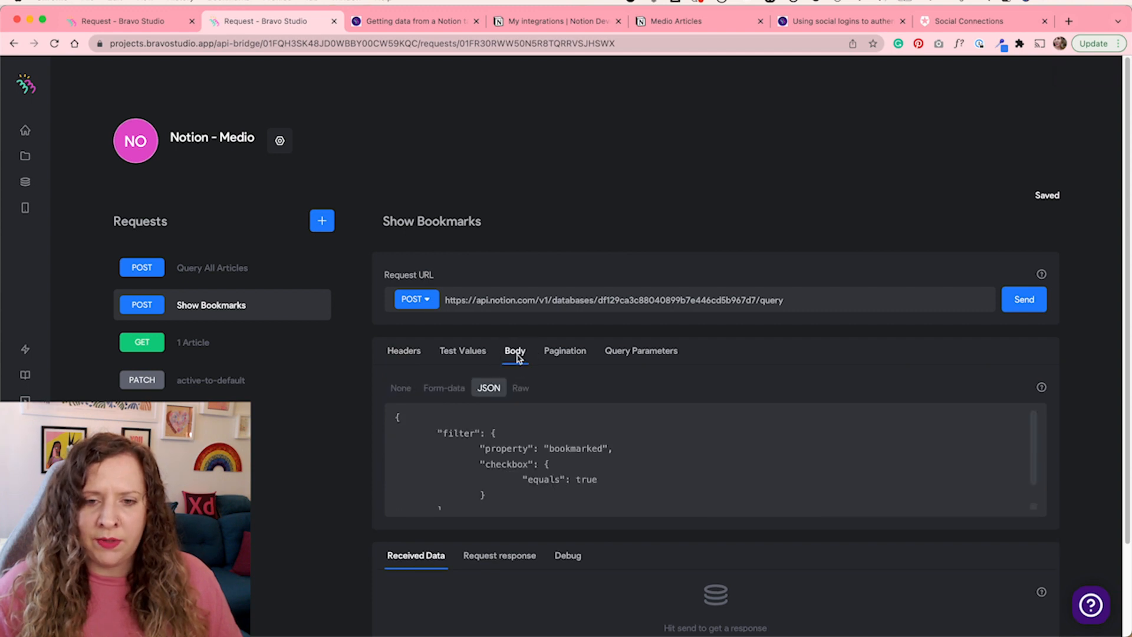
pyautogui.moveTo(1028, 505); pyautogui.dragTo(1025, 557)
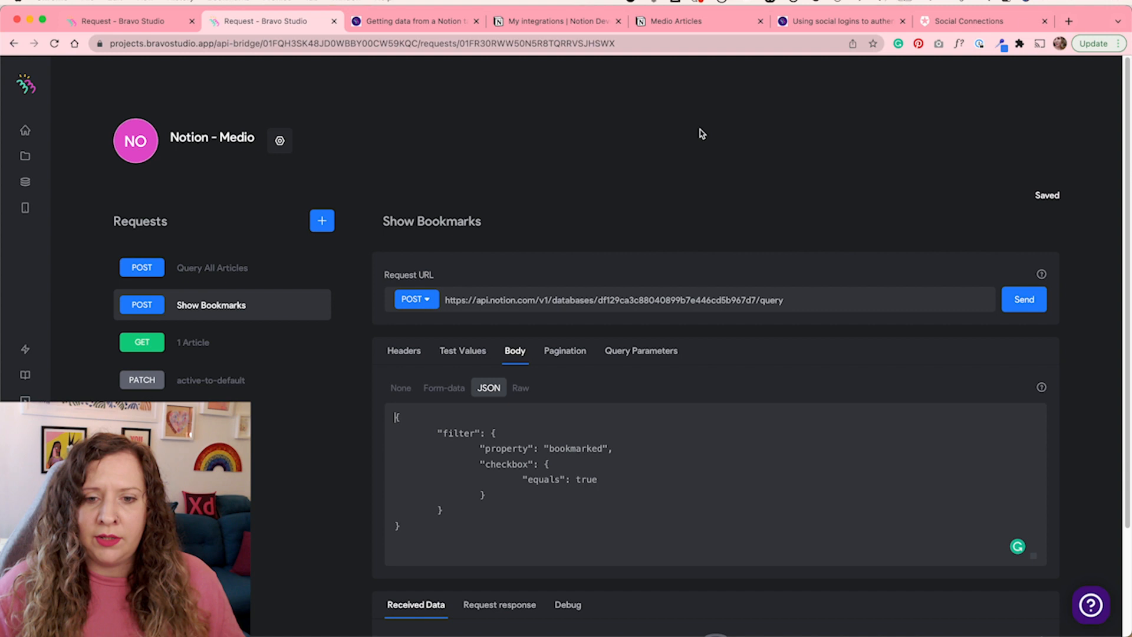
# In the Medio Articles database, tick and untick the first article's bookmarked checkbox
pyautogui.click(708, 21)
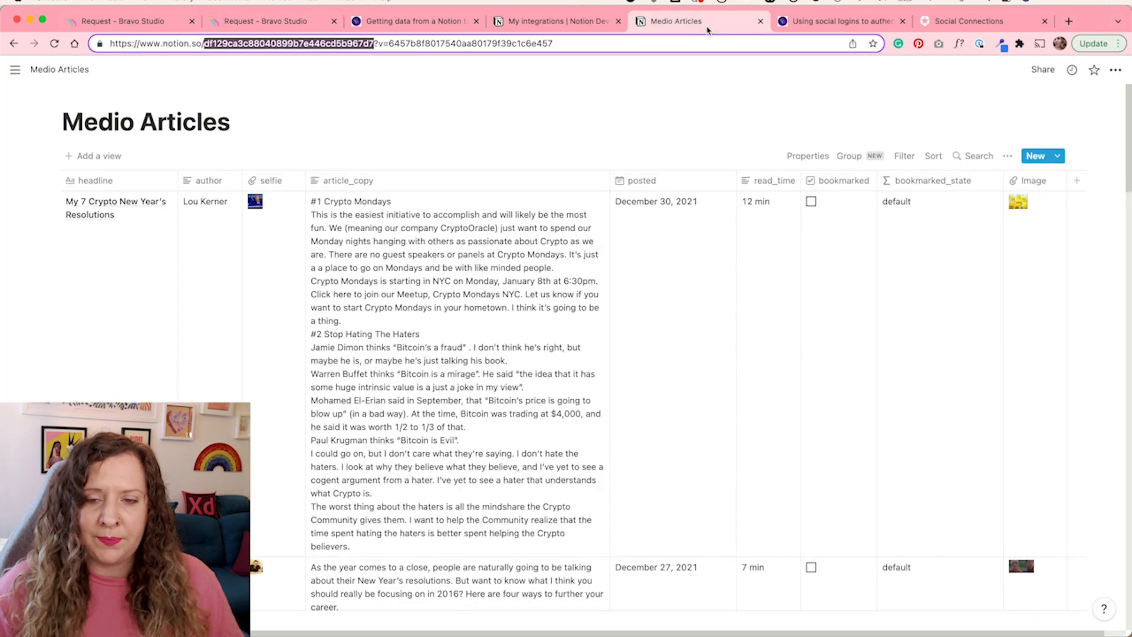
pyautogui.click(811, 202)
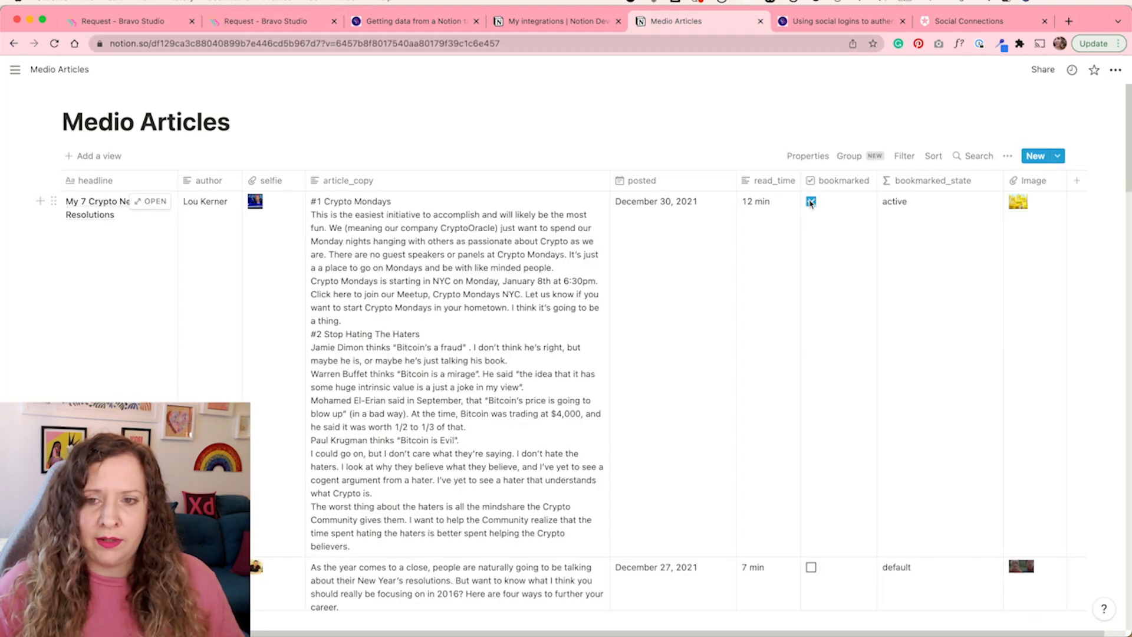
pyautogui.click(812, 202)
pyautogui.click(265, 21)
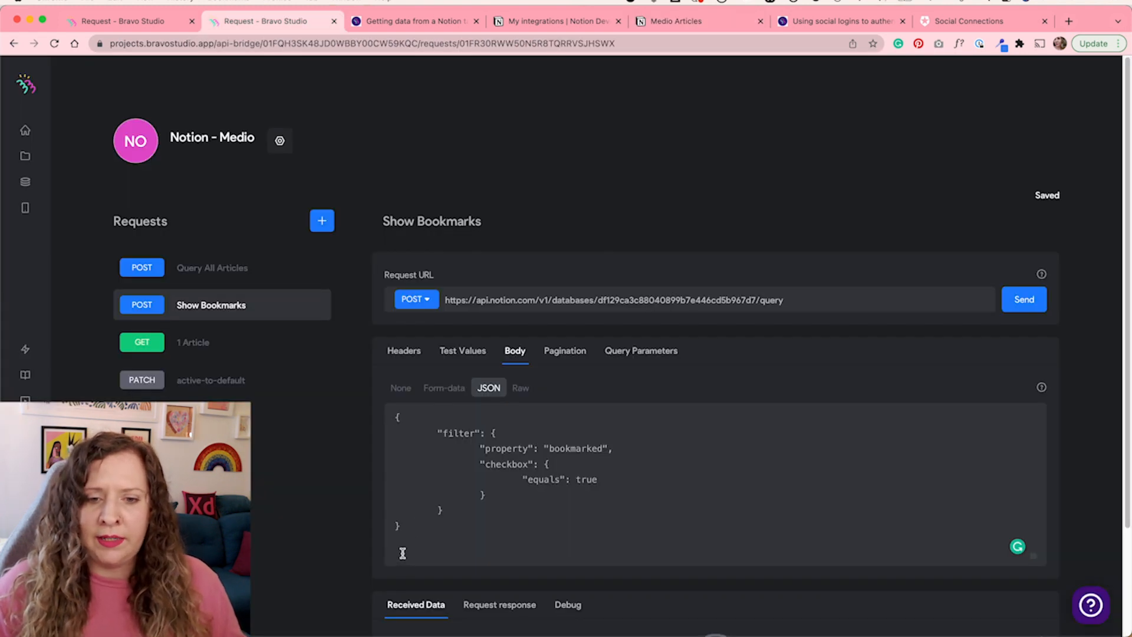
# Examine the property and bookmarked values of the checkbox filter in the Show Bookmarks JSON body
pyautogui.click(430, 555)
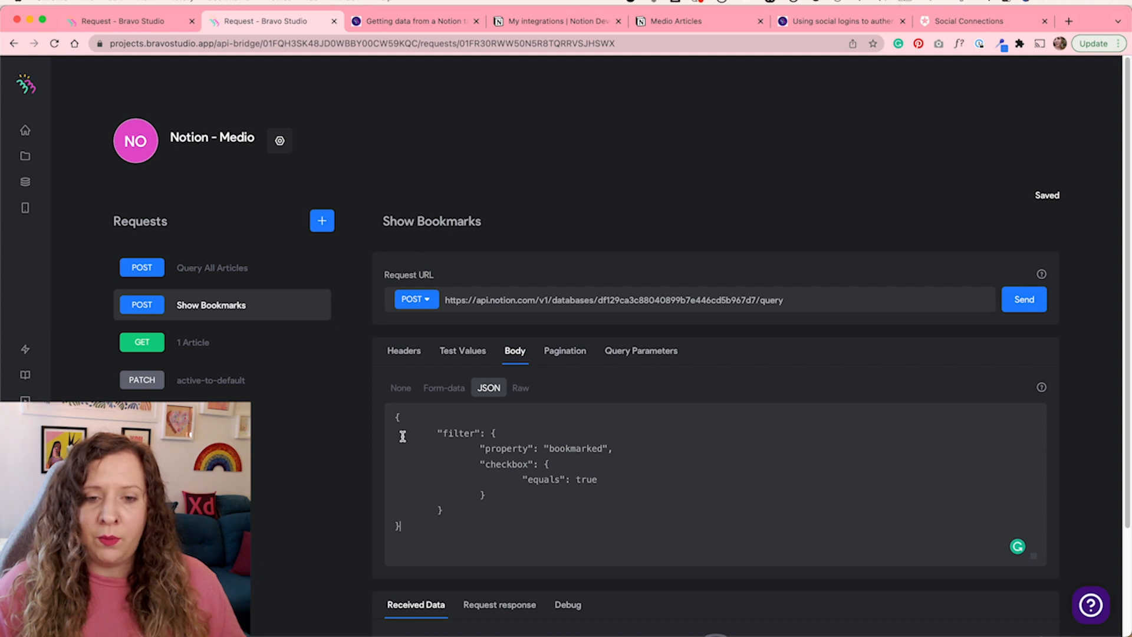
pyautogui.moveTo(444, 435); pyautogui.dragTo(530, 445)
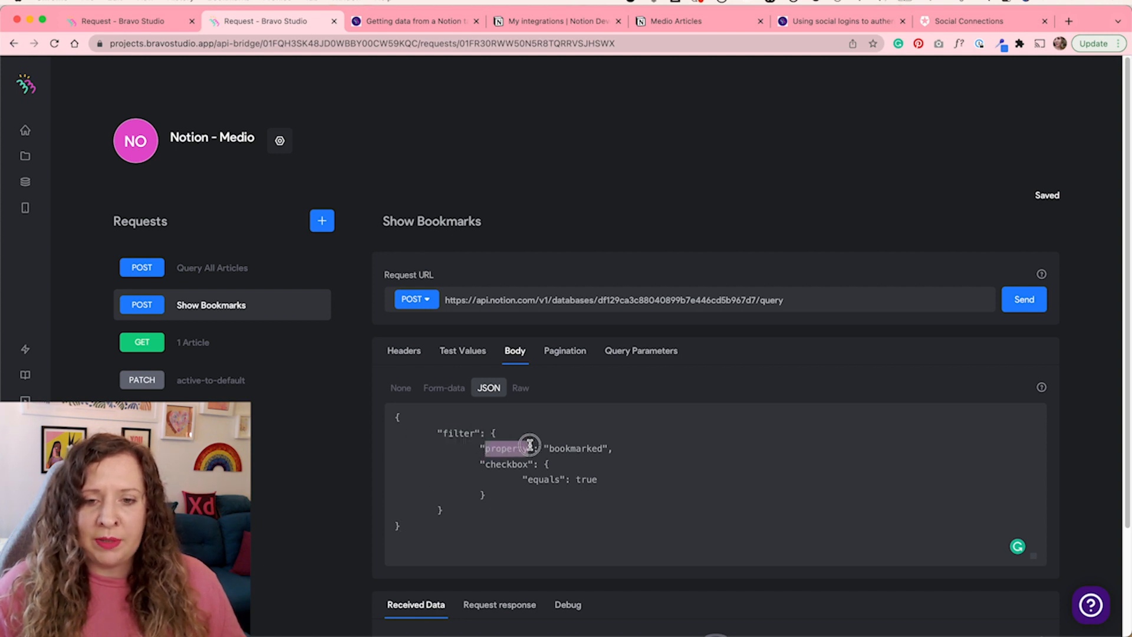
pyautogui.scroll(-1, 530, 446)
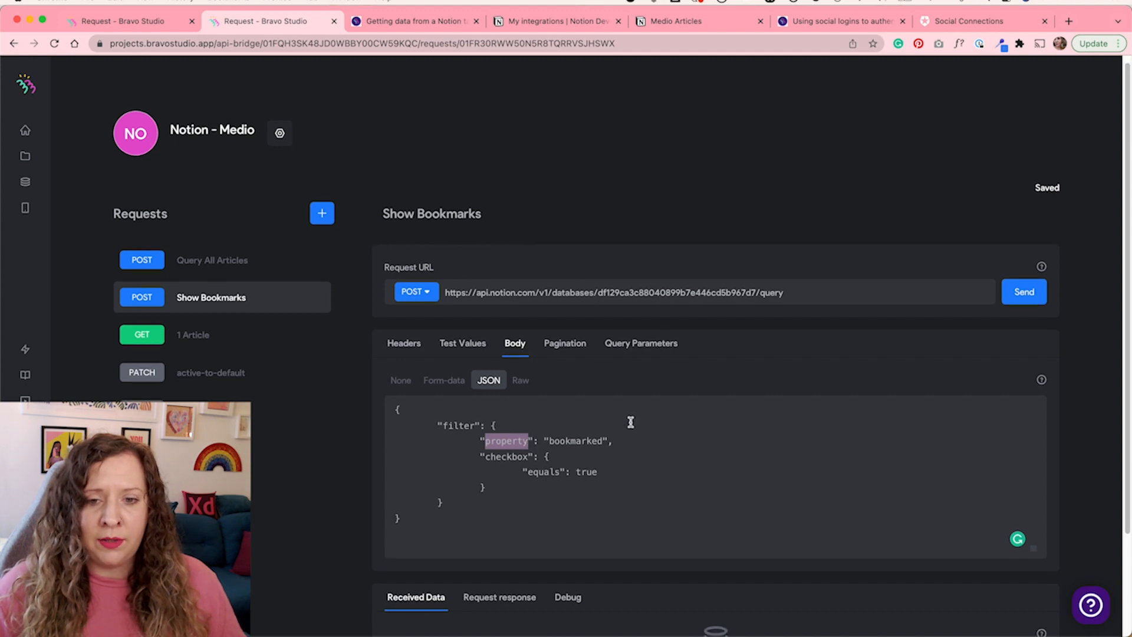
pyautogui.moveTo(555, 439); pyautogui.dragTo(601, 437)
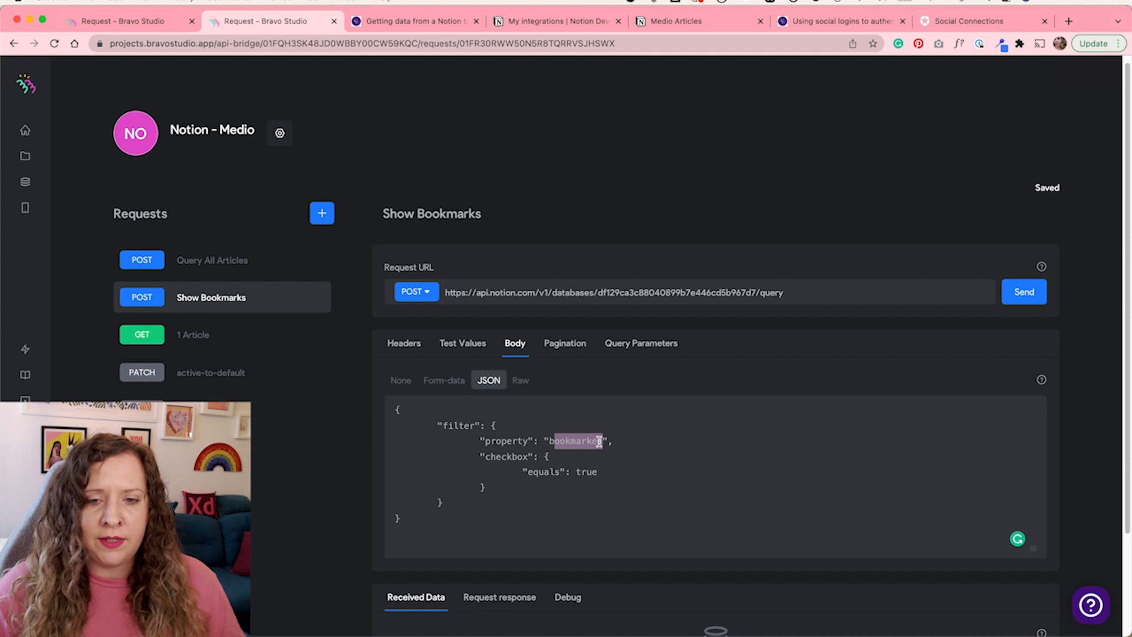
pyautogui.click(488, 457)
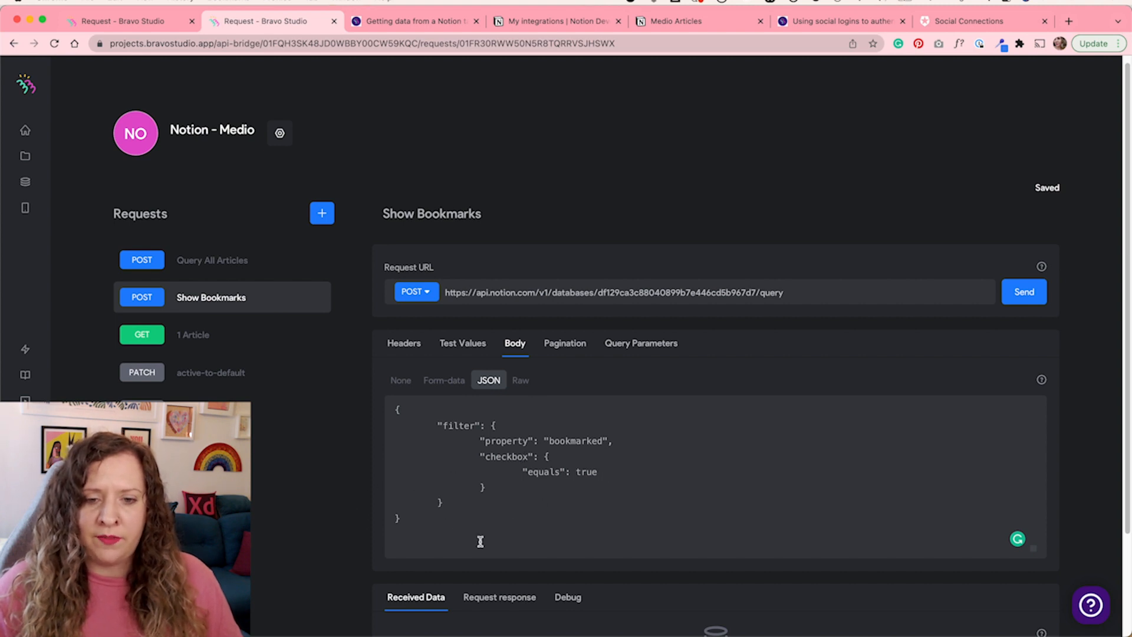
pyautogui.scroll(-1, 480, 540)
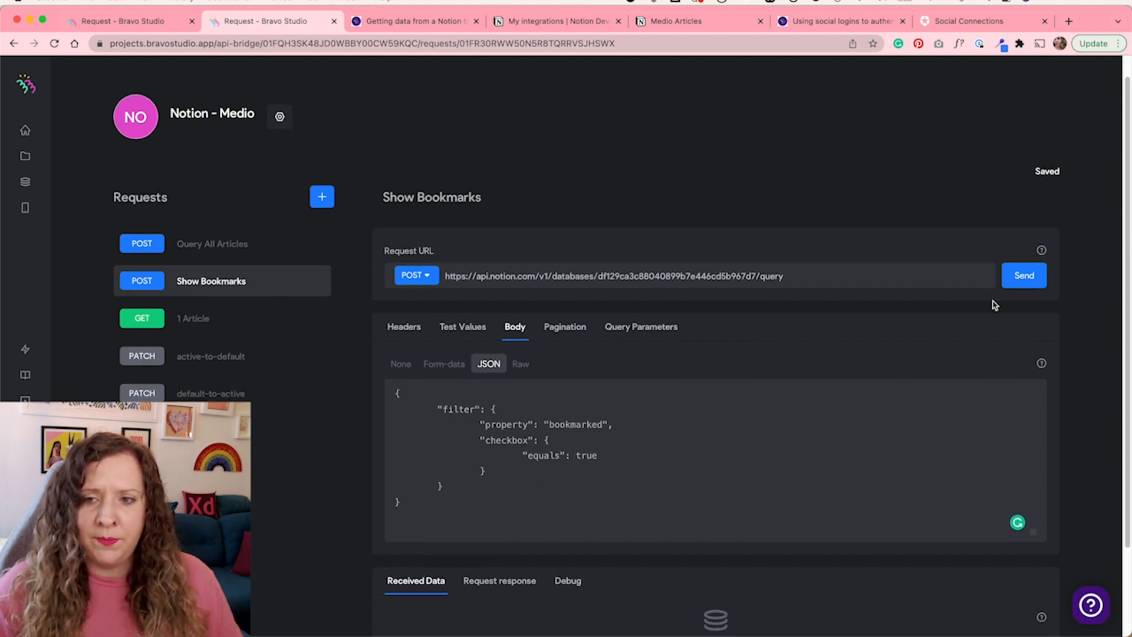
# Send the Show Bookmarks request and review the received data fields it returns
pyautogui.click(1013, 284)
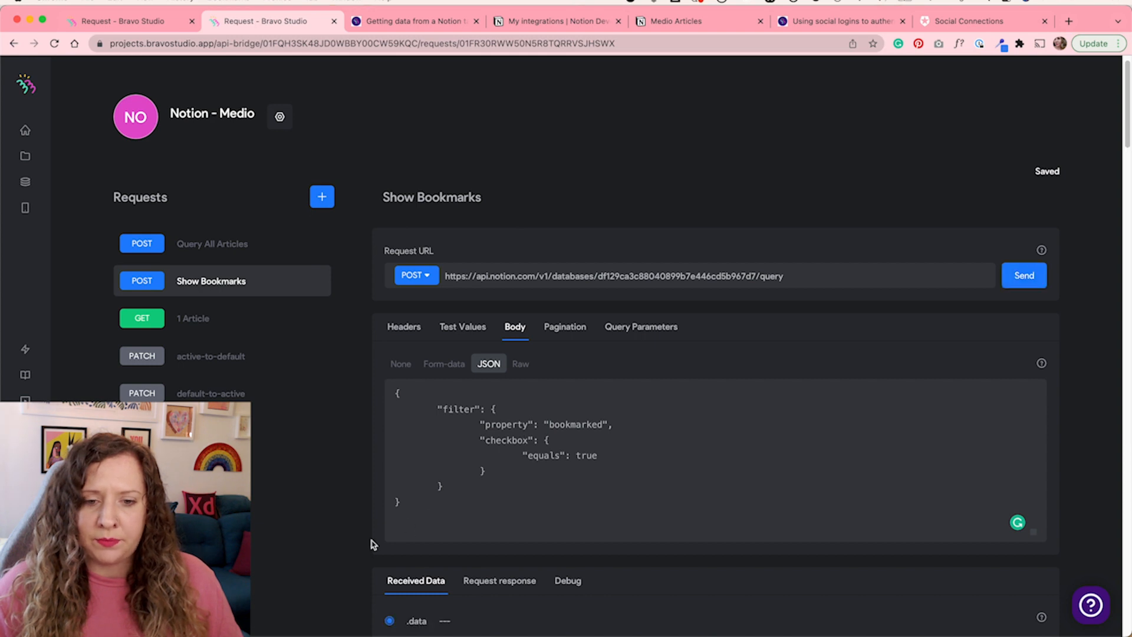
pyautogui.scroll(-5, 365, 543)
pyautogui.scroll(-5, 362, 545)
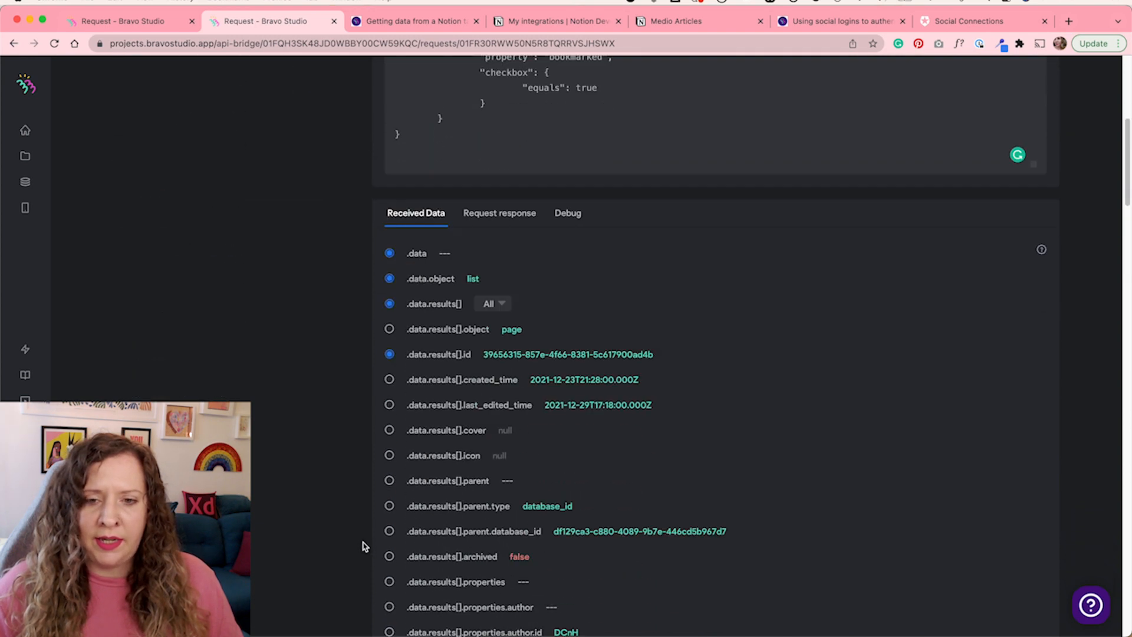
pyautogui.scroll(-6, 316, 508)
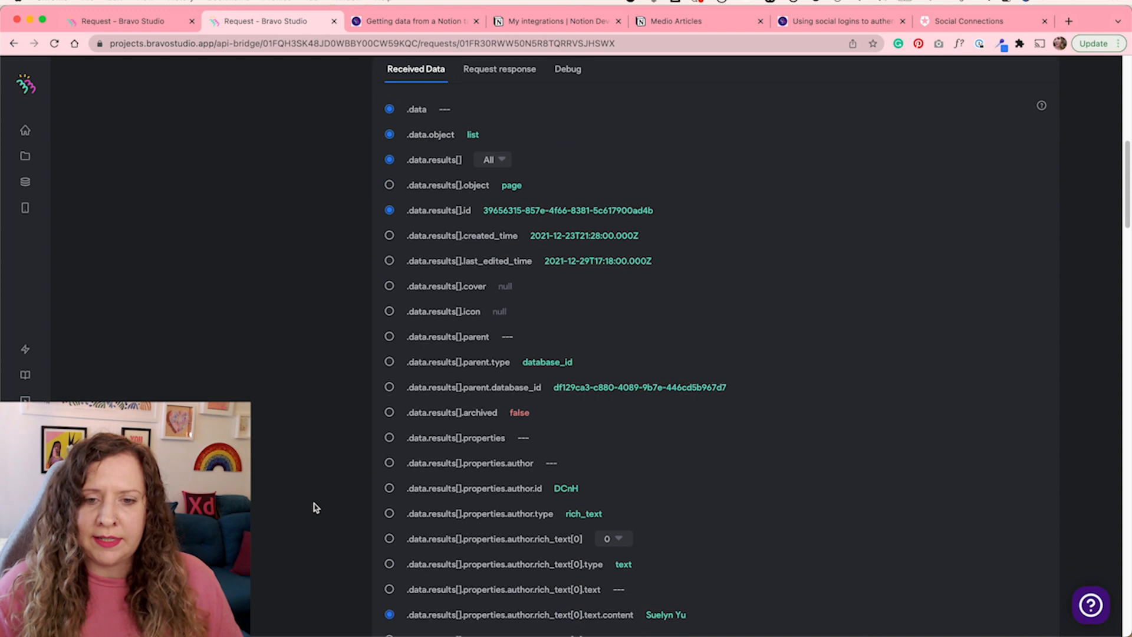
pyautogui.scroll(-13, 316, 507)
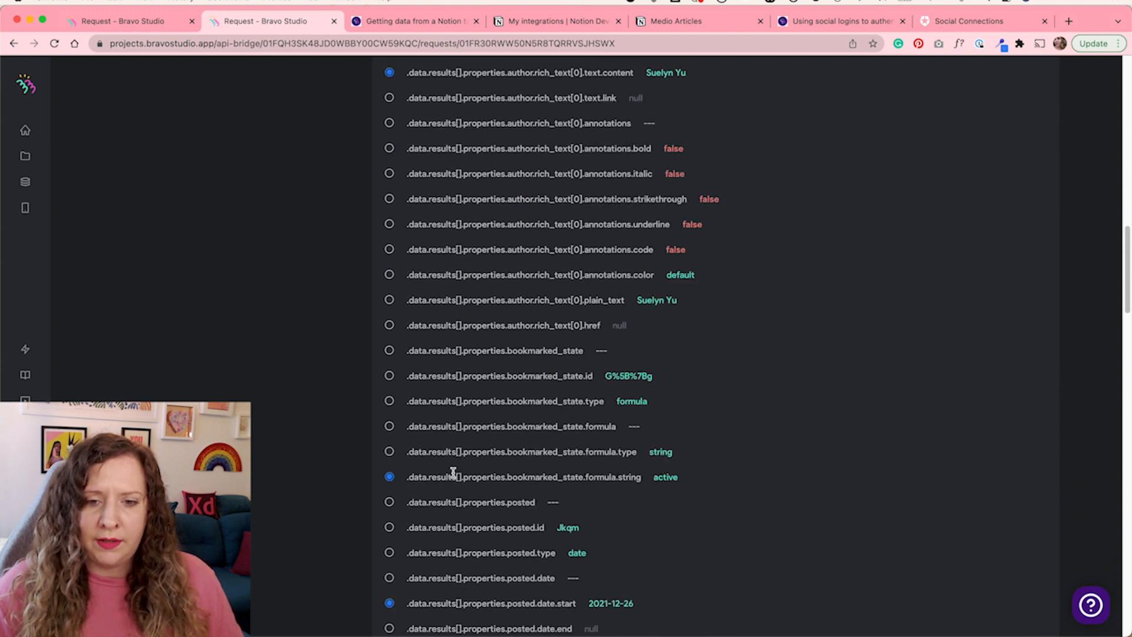
pyautogui.scroll(-1, 312, 488)
pyautogui.scroll(-1, 312, 488)
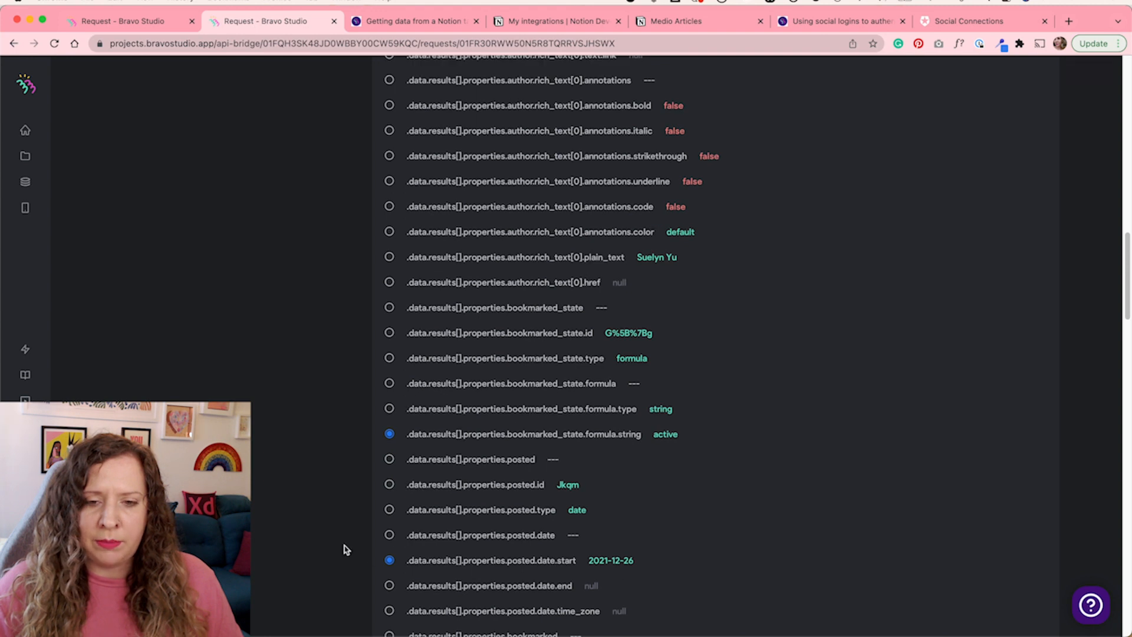
pyautogui.scroll(20, 346, 548)
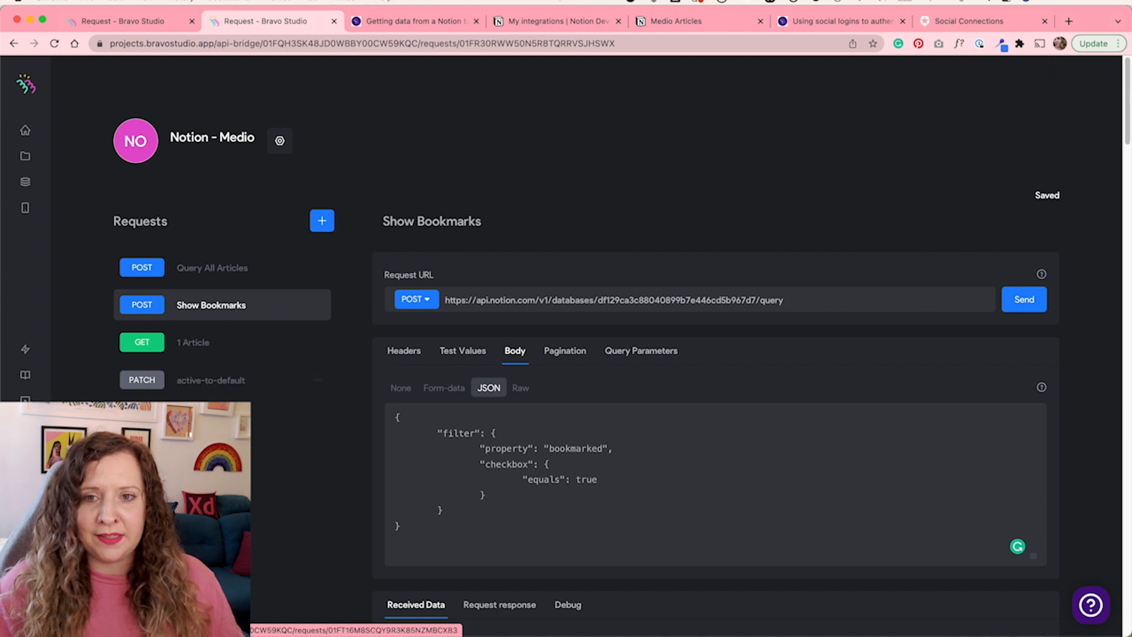
# Open the default-to-active request and inspect its JSON body setting the bookmarked checkbox to true
pyautogui.click(724, 23)
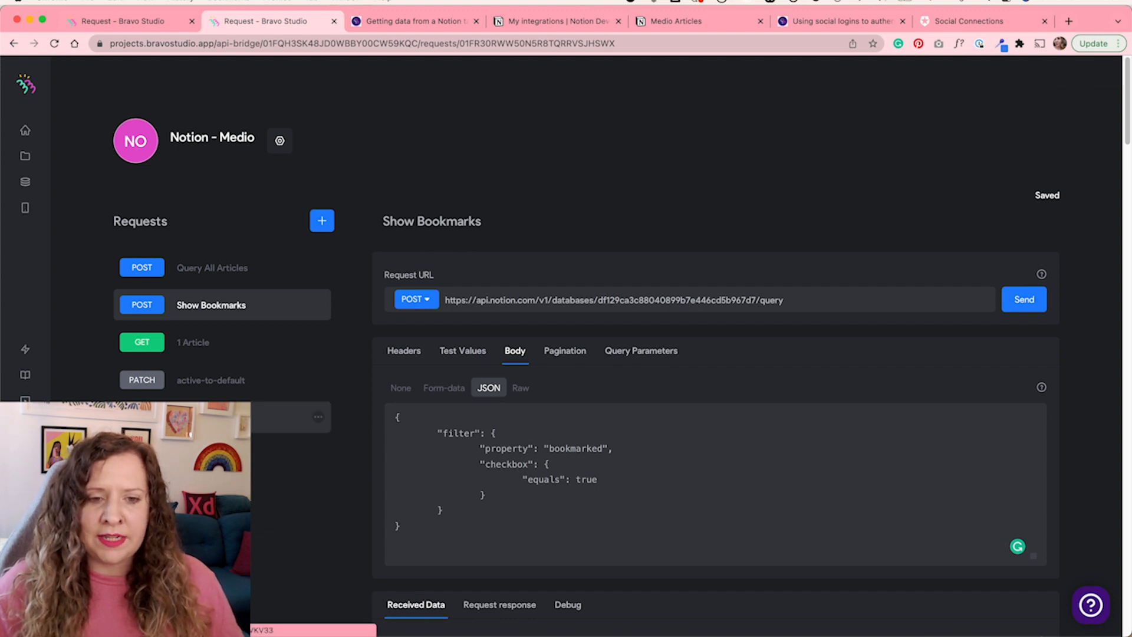
pyautogui.click(212, 417)
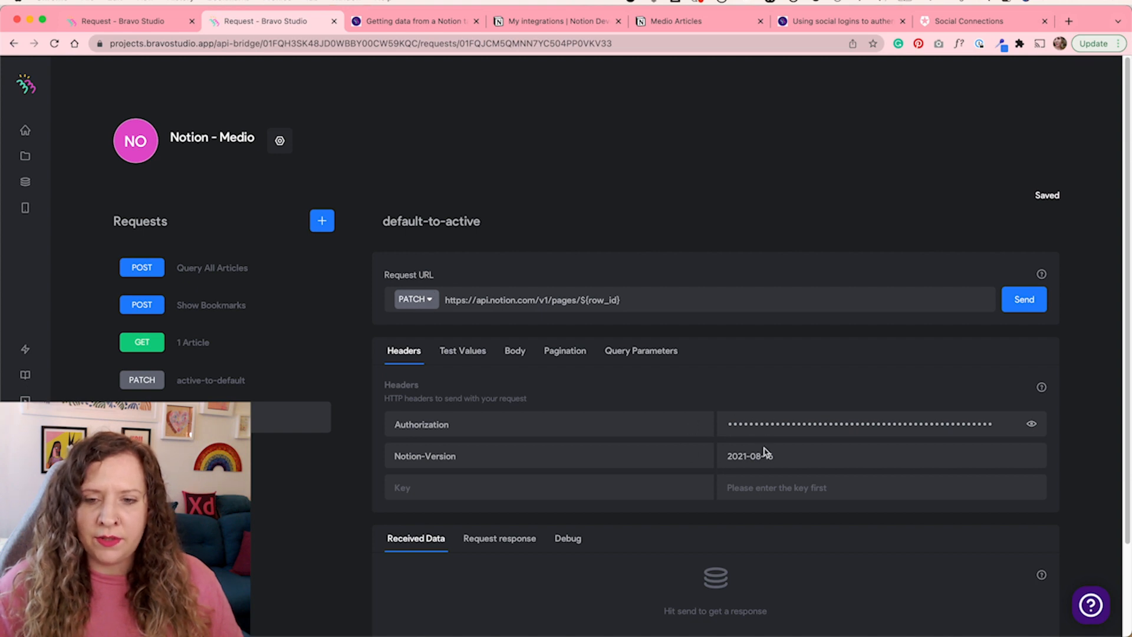
pyautogui.click(507, 356)
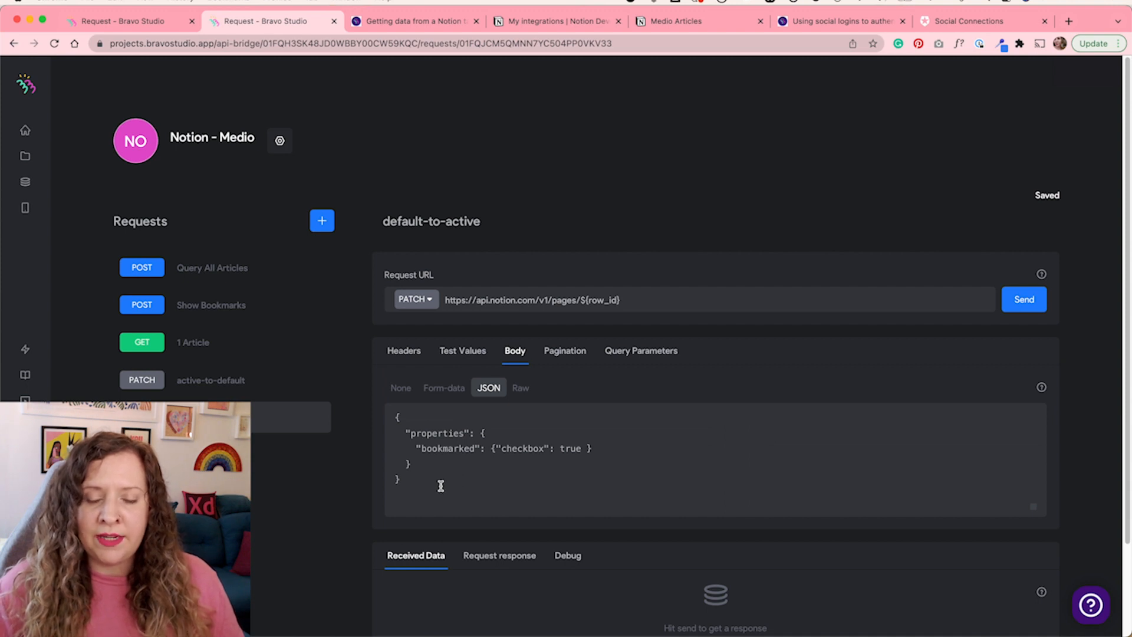
pyautogui.click(477, 498)
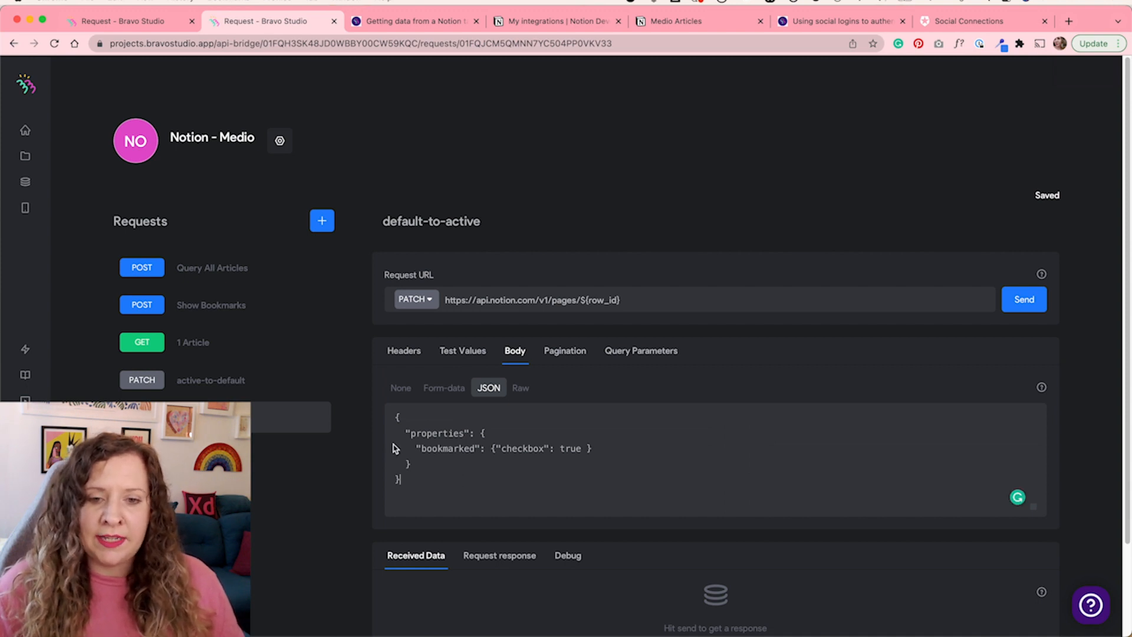
pyautogui.doubleClick(452, 449)
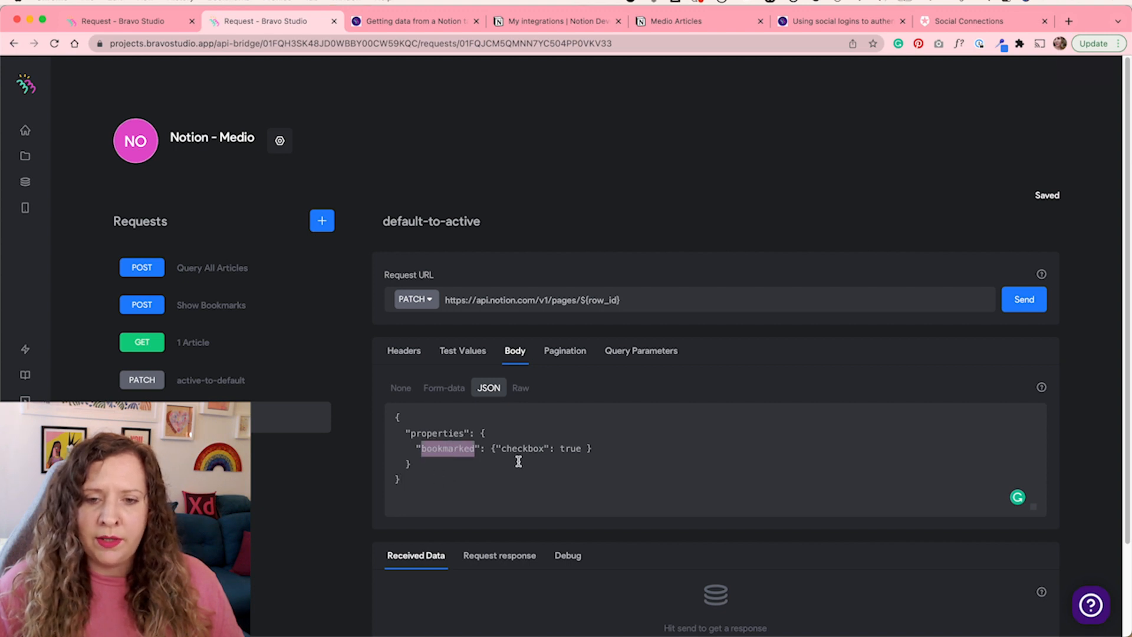
# Send the default-to-active request and review the returned page data
pyautogui.click(1023, 301)
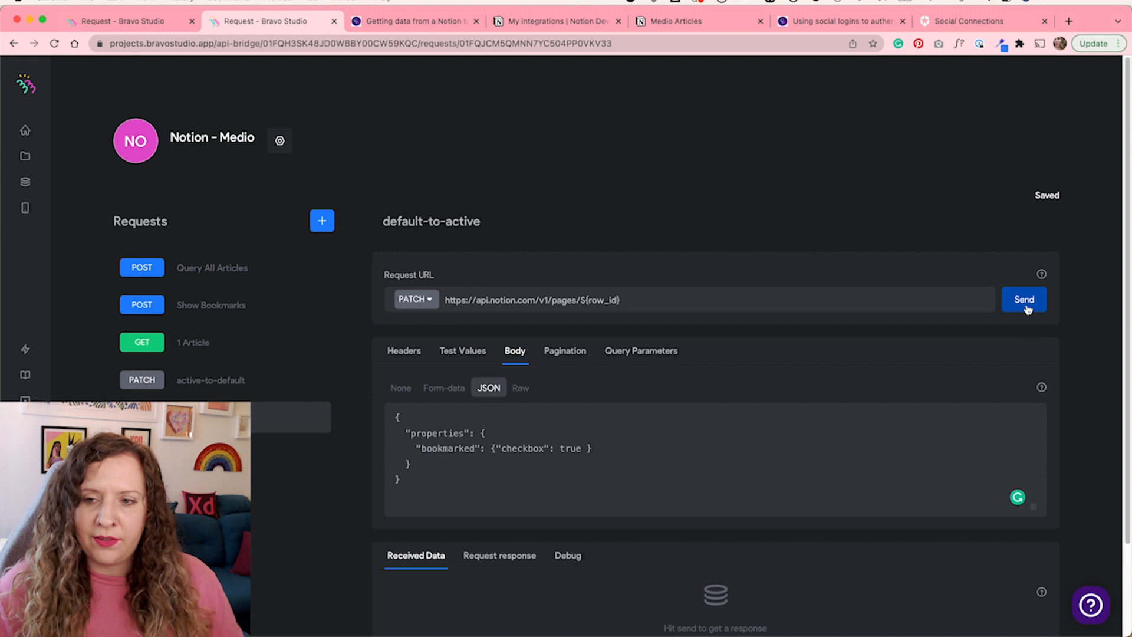
pyautogui.scroll(-15, 340, 541)
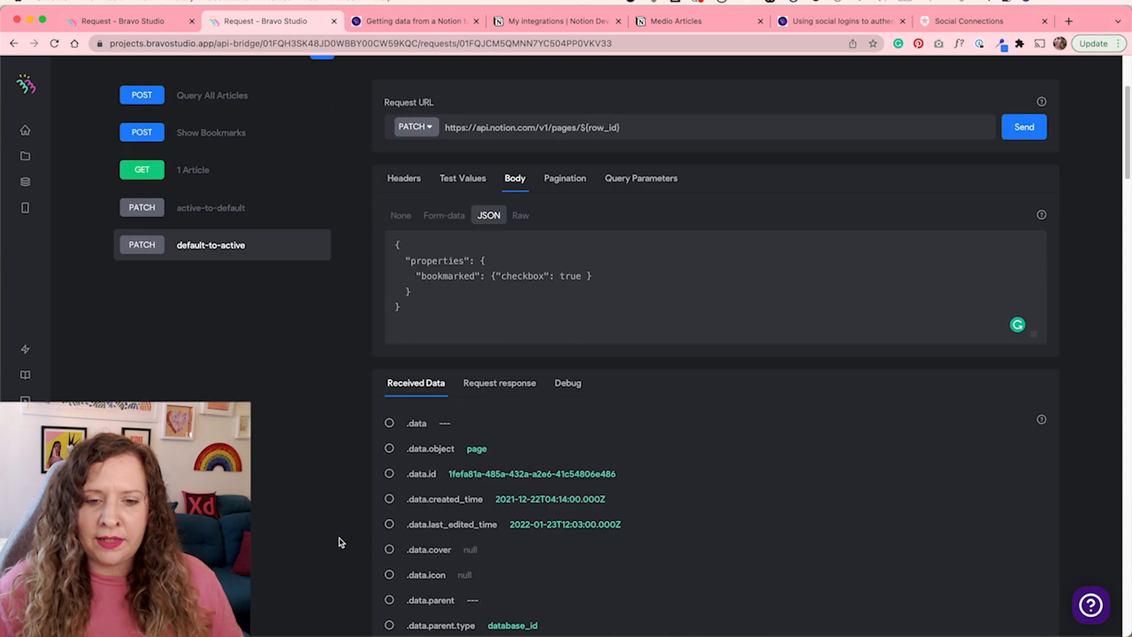
pyautogui.scroll(-15, 340, 541)
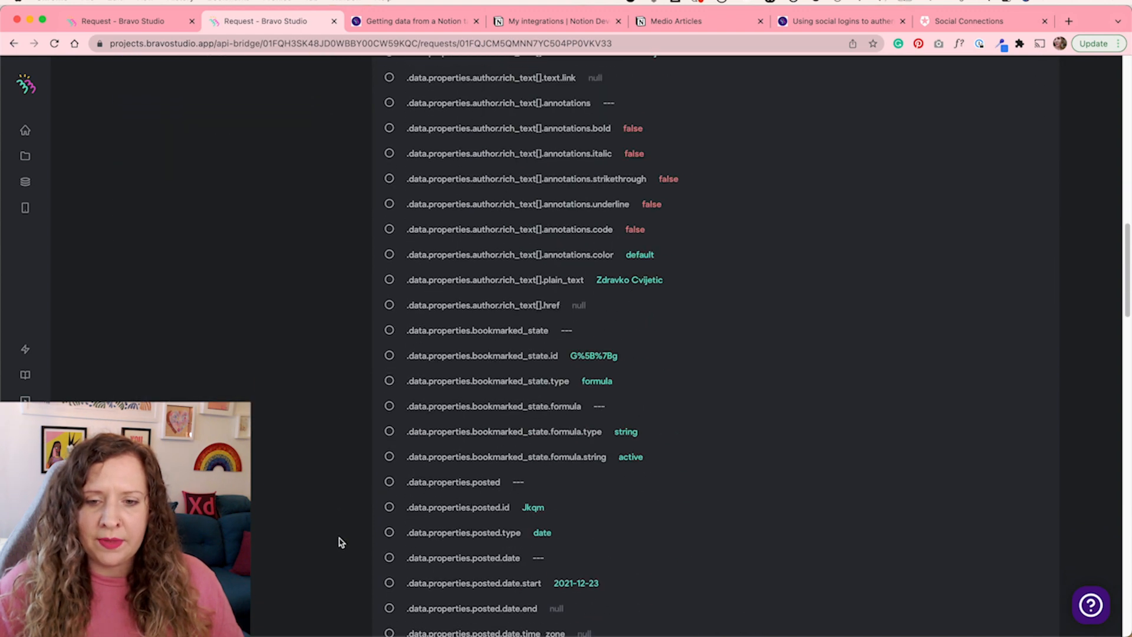
pyautogui.scroll(-5, 340, 541)
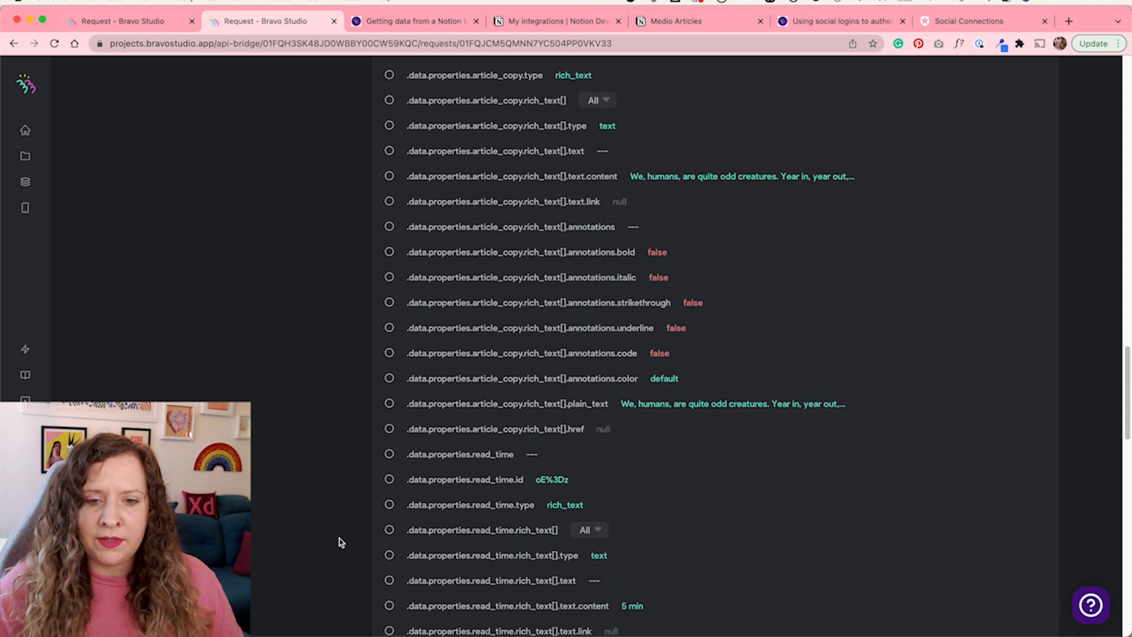
pyautogui.scroll(15, 340, 542)
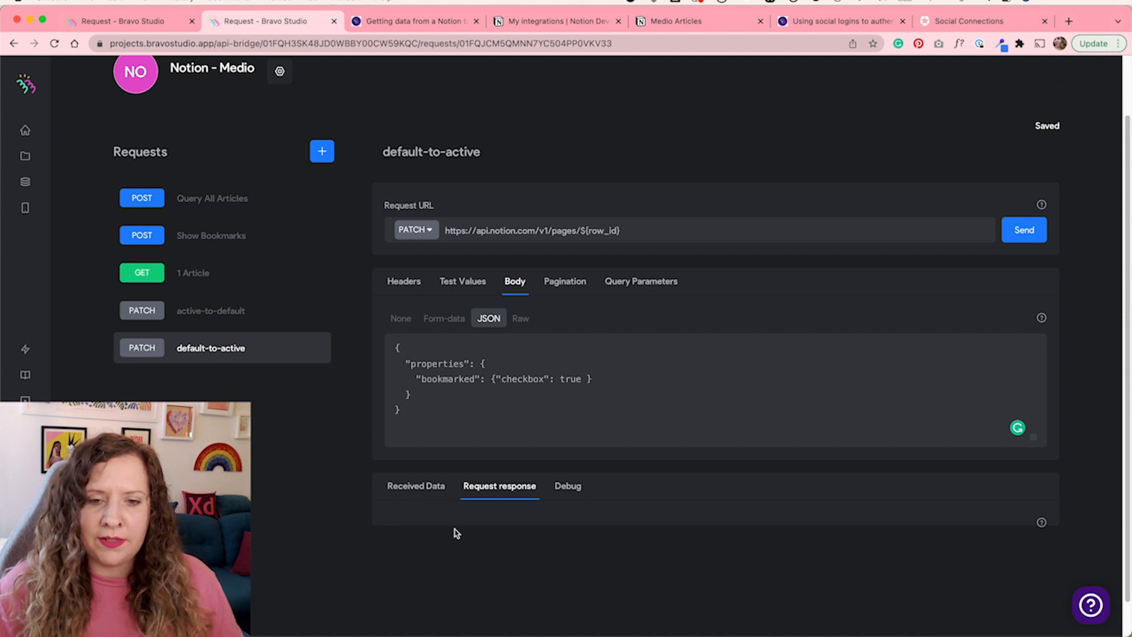
pyautogui.scroll(3, 457, 533)
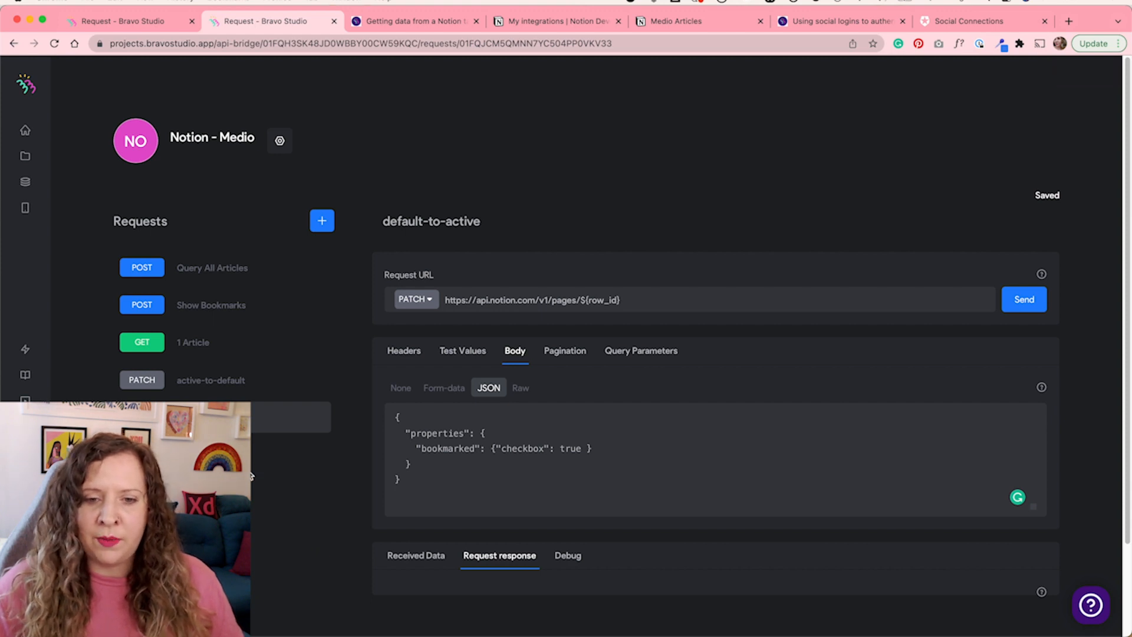
# In the Medio Articles database, tick and untick the first article's bookmarked checkbox
pyautogui.click(457, 230)
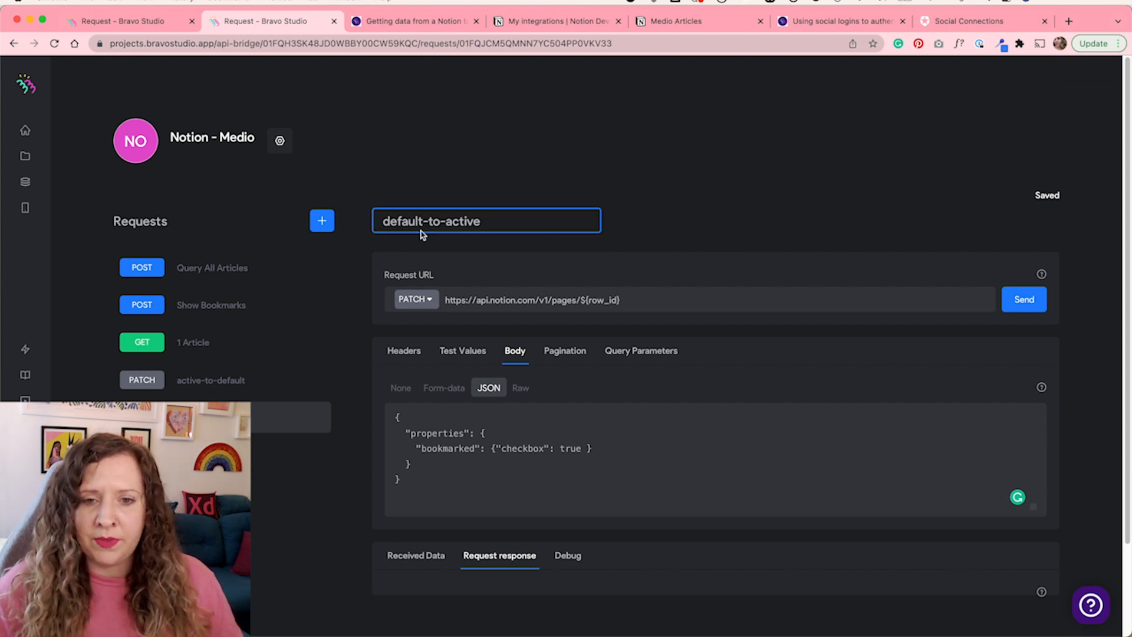
pyautogui.click(548, 204)
pyautogui.click(676, 21)
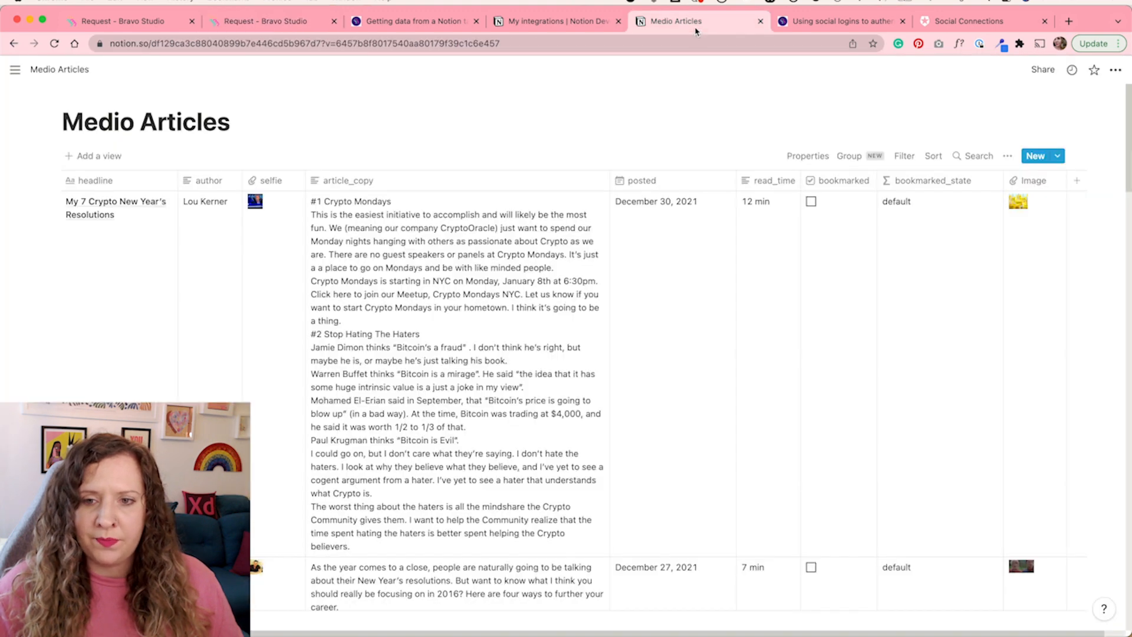
pyautogui.click(811, 203)
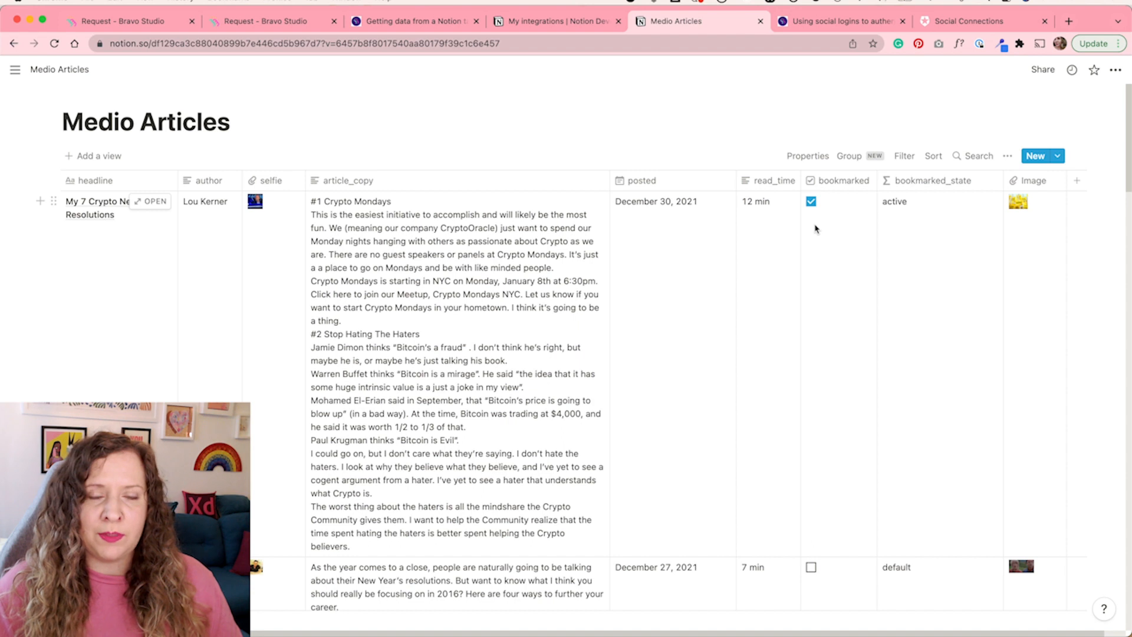
pyautogui.click(812, 202)
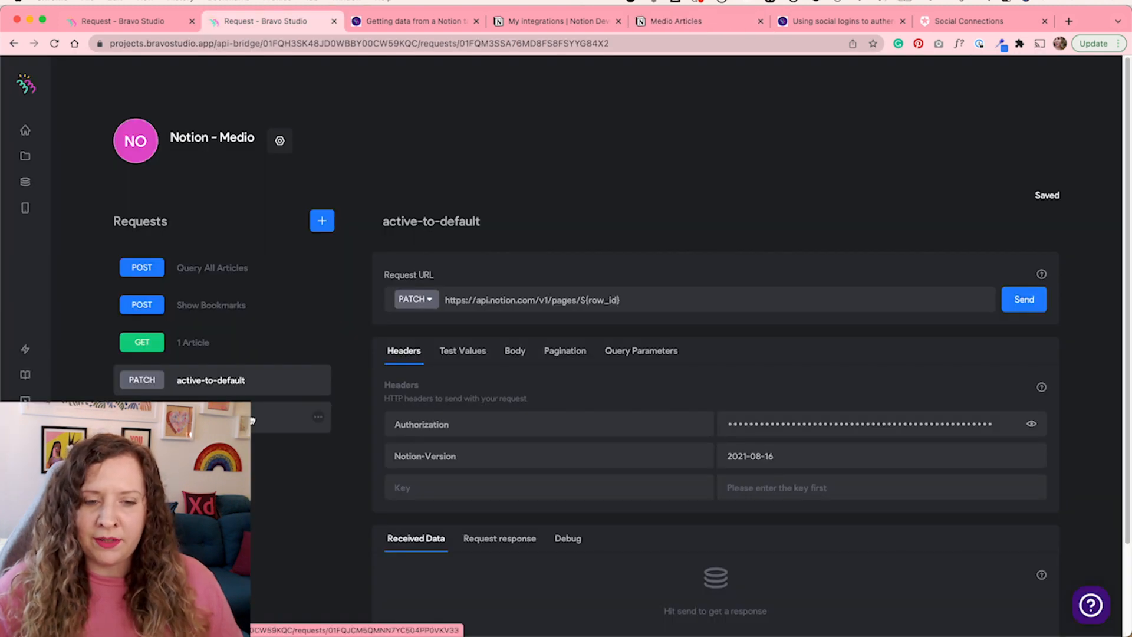
# Inspect the active-to-default request's JSON body setting the bookmarked checkbox to false
pyautogui.click(523, 356)
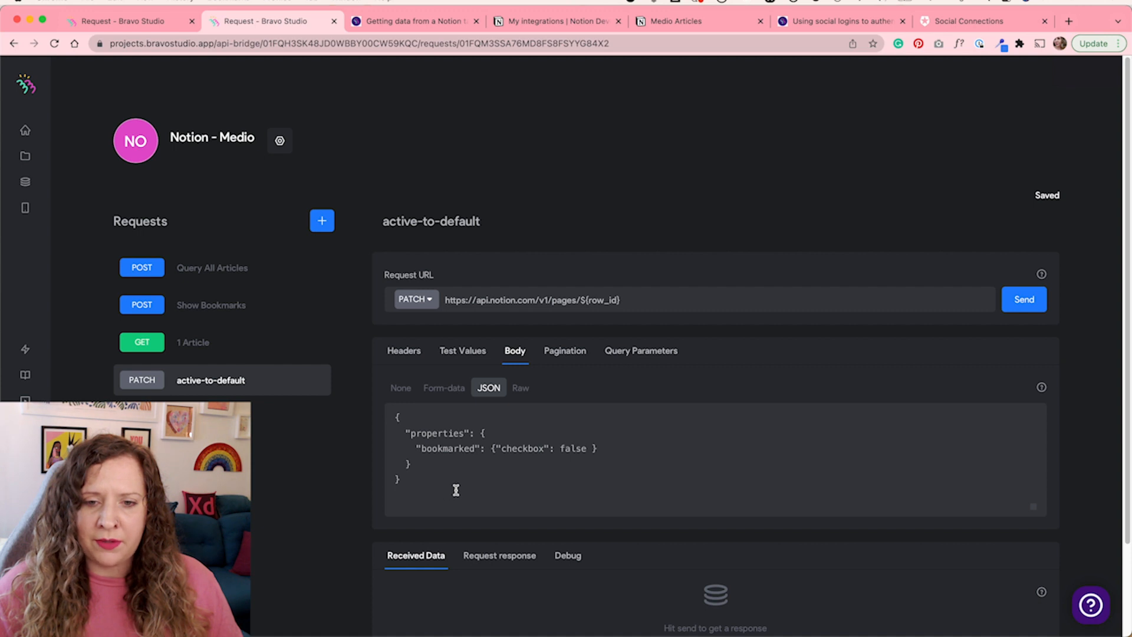
pyautogui.doubleClick(566, 448)
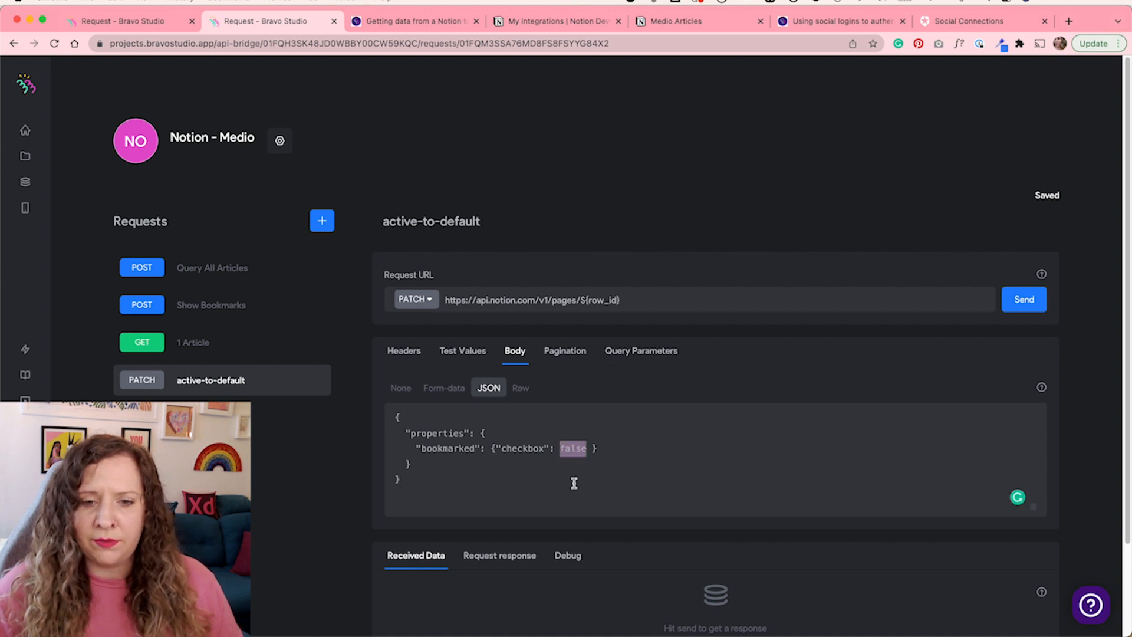
pyautogui.doubleClick(446, 448)
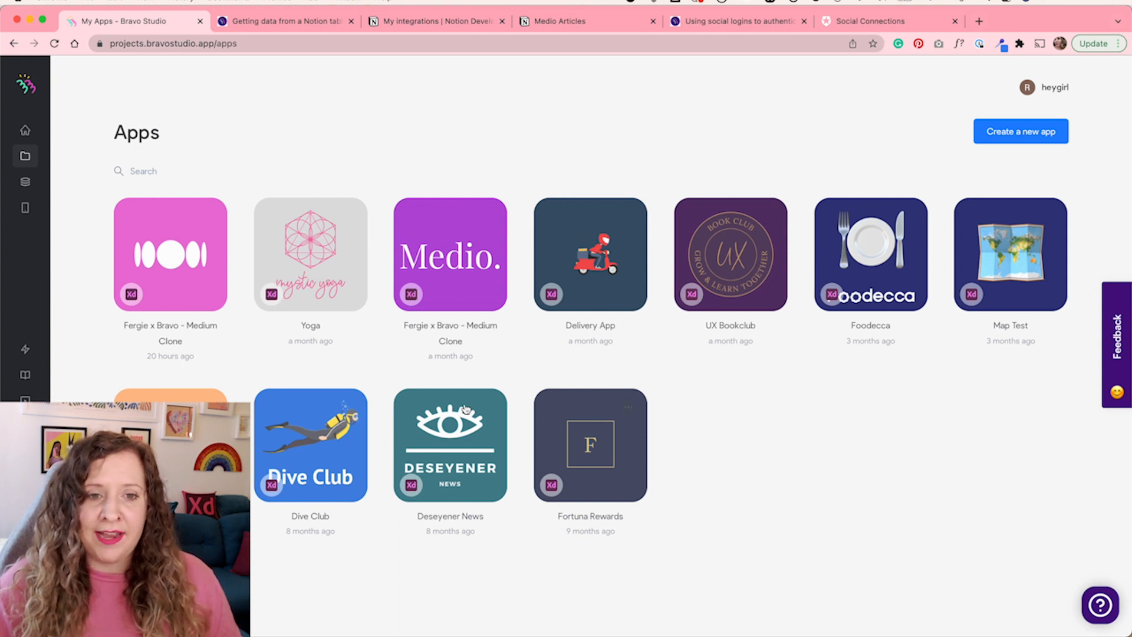
# Open the Fergie x Bravo - Medium Clone app's feed screen bindings and inspect the feed item container's Query All Articles binding
pyautogui.click(195, 255)
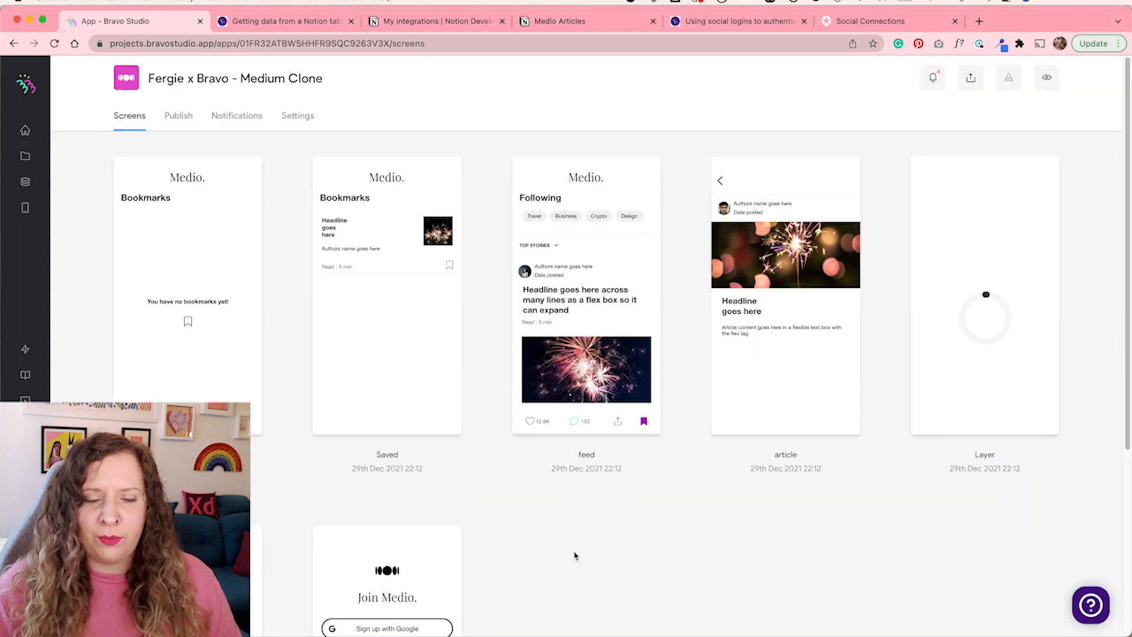
pyautogui.click(564, 331)
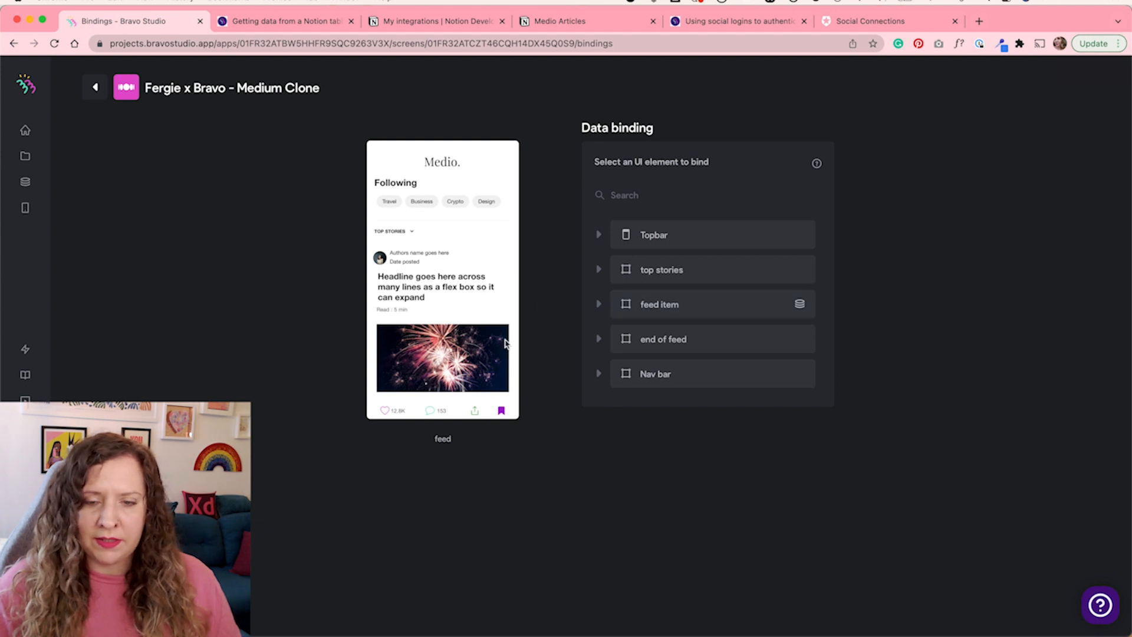
pyautogui.click(670, 310)
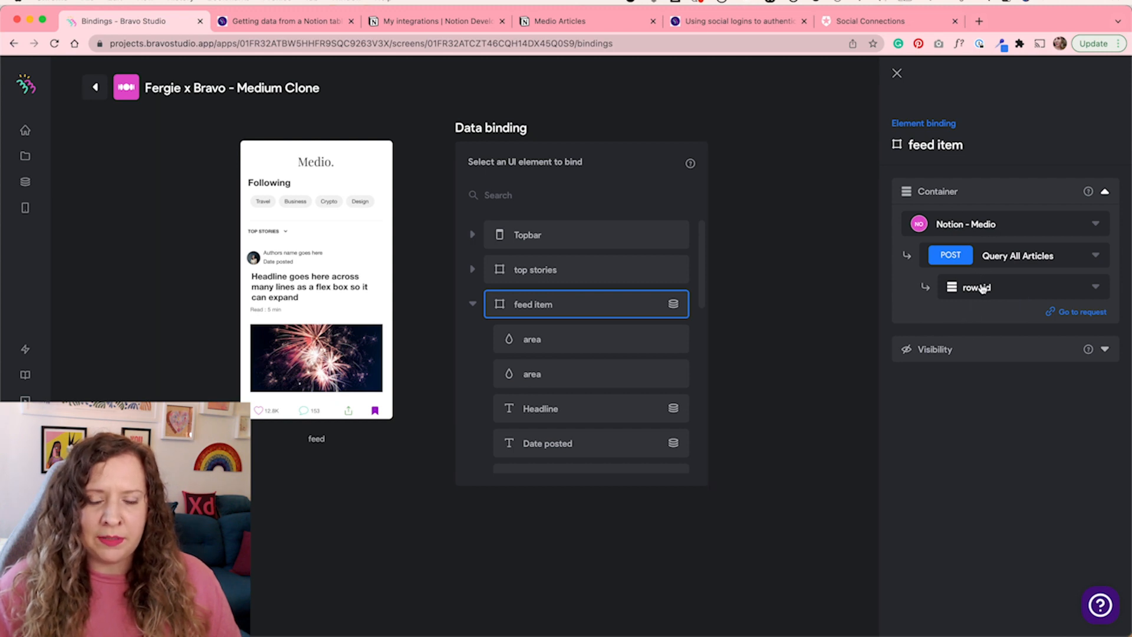
pyautogui.click(705, 280)
pyautogui.scroll(-2, 519, 417)
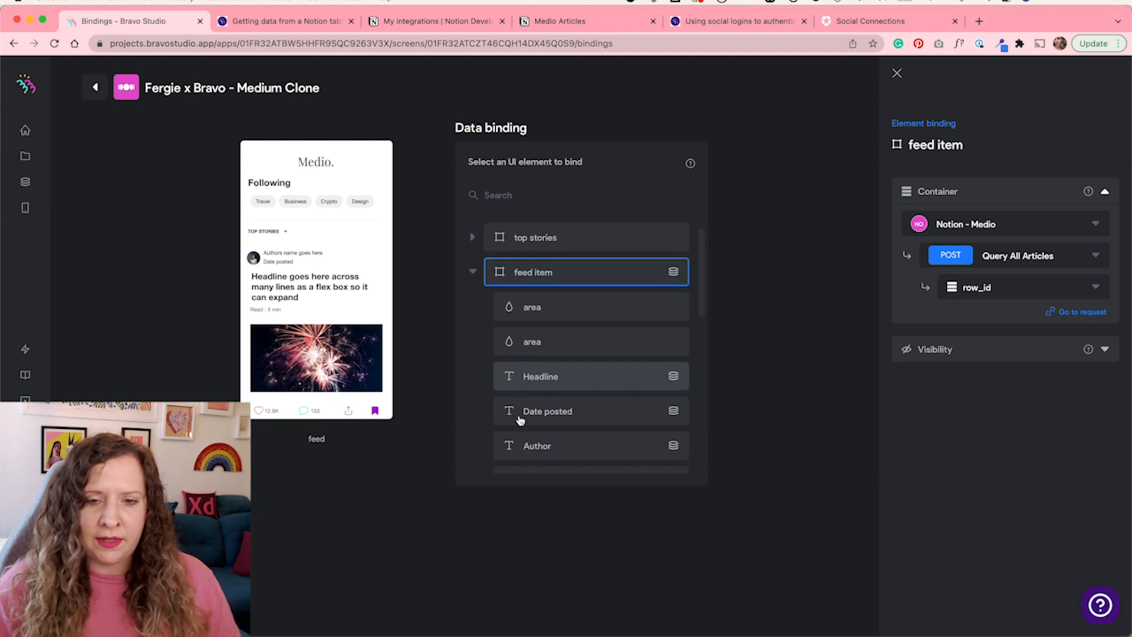
pyautogui.scroll(-3, 519, 419)
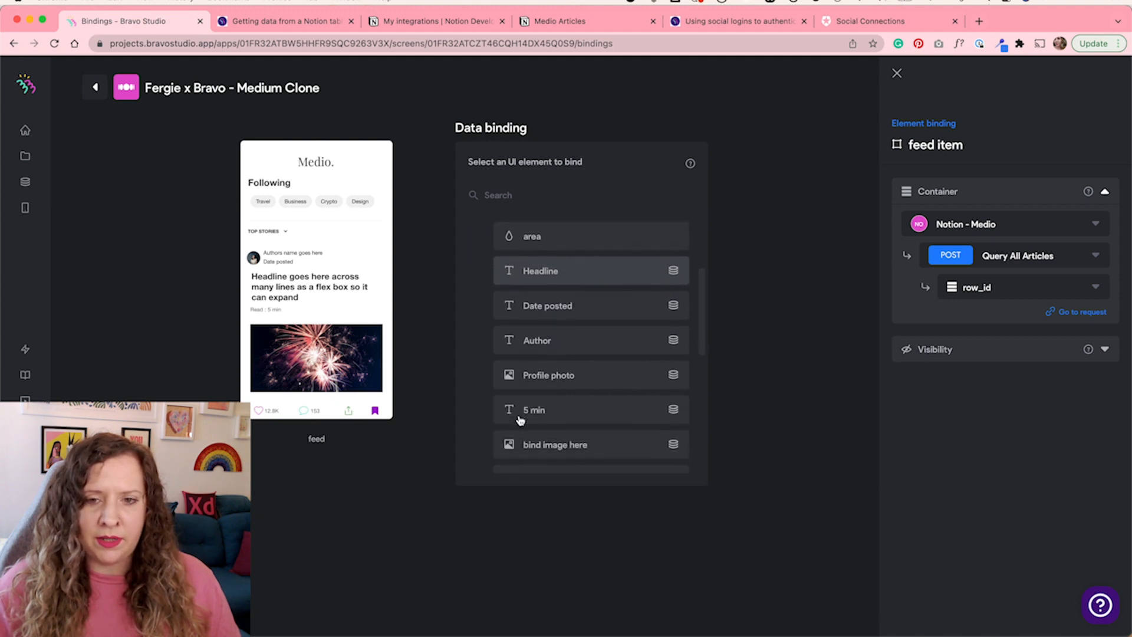
# Review the Headline, Date posted, Author and Profile photo element bindings to Query All Articles fields
pyautogui.click(631, 278)
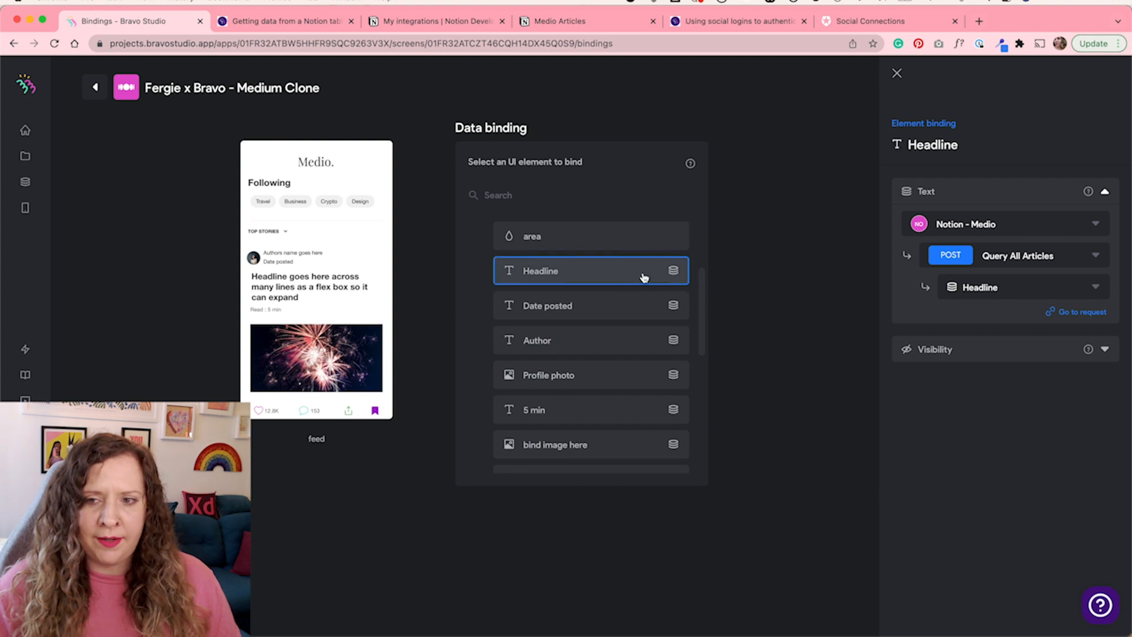
pyautogui.click(989, 289)
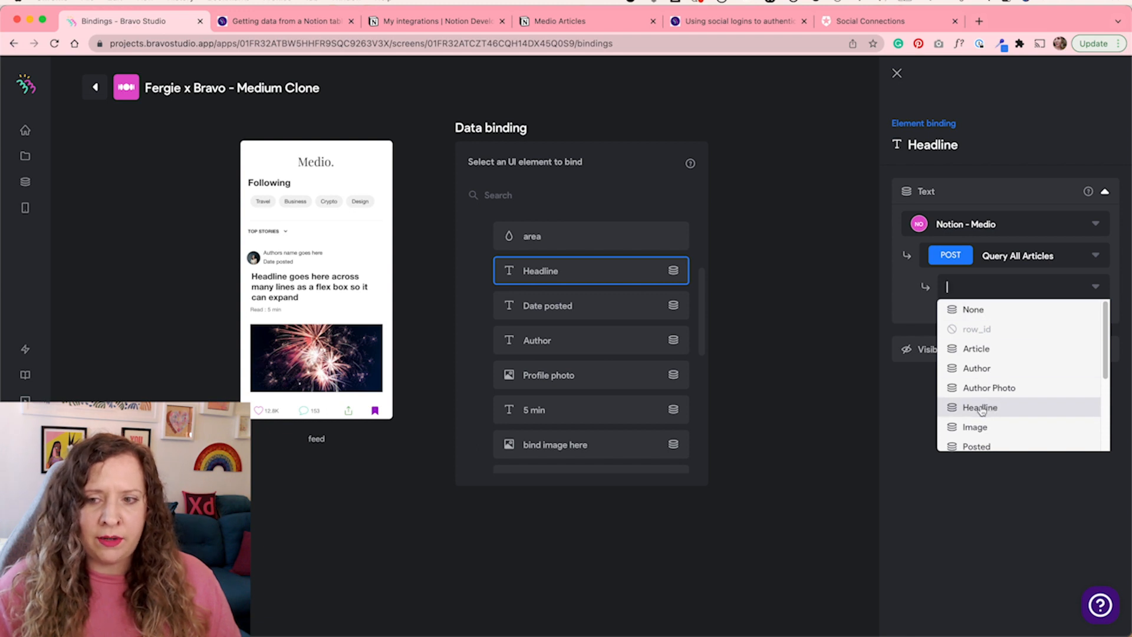
pyautogui.scroll(-3, 977, 411)
pyautogui.scroll(2, 975, 393)
pyautogui.click(978, 383)
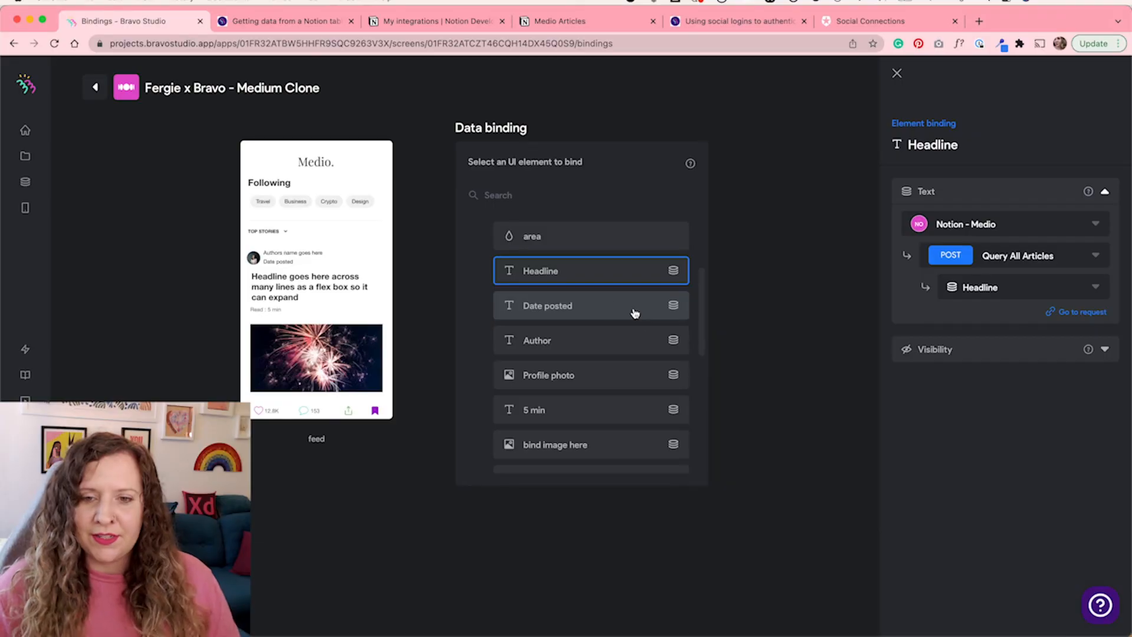
pyautogui.click(634, 312)
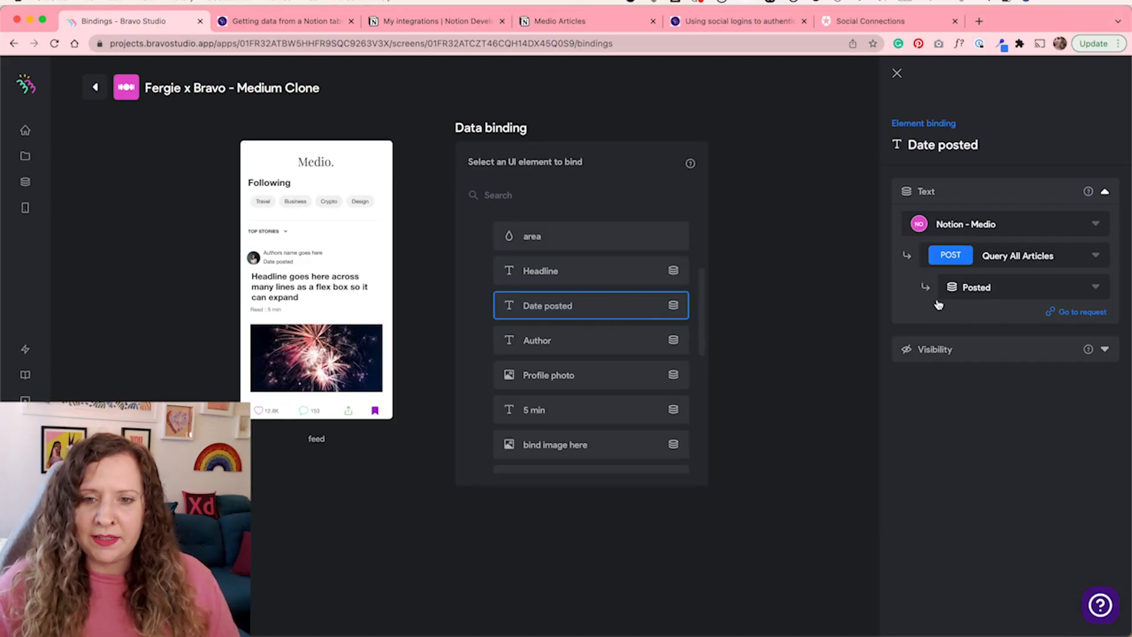
pyautogui.click(639, 341)
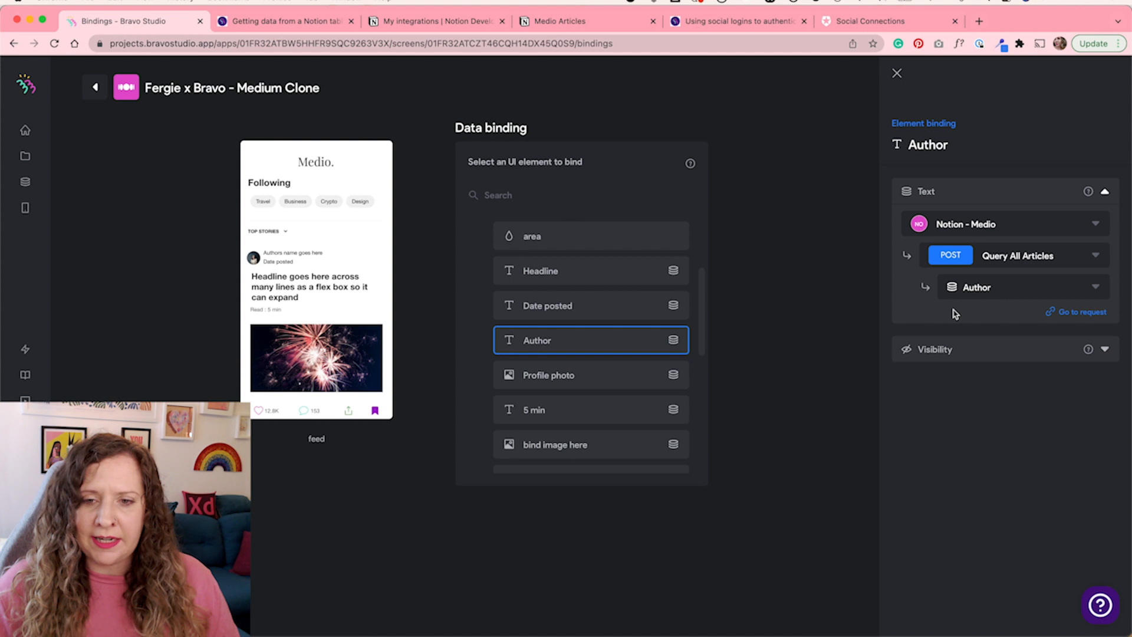
pyautogui.click(576, 380)
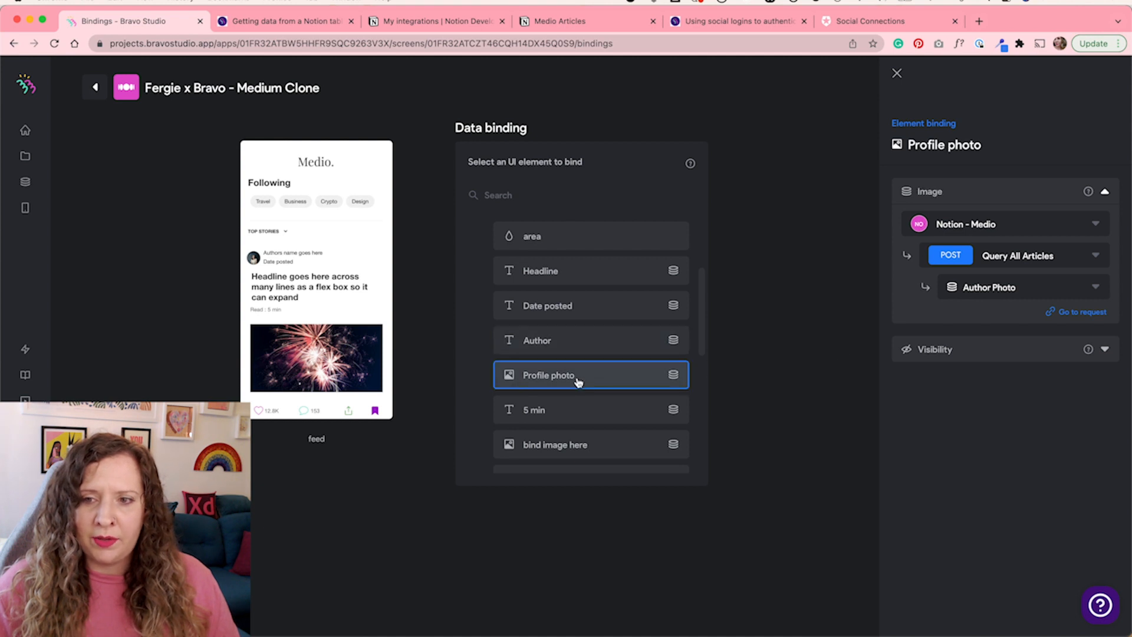
# Inspect the 5 min element's Read time binding and scroll down to the bookmark group in the feed element list
pyautogui.click(606, 418)
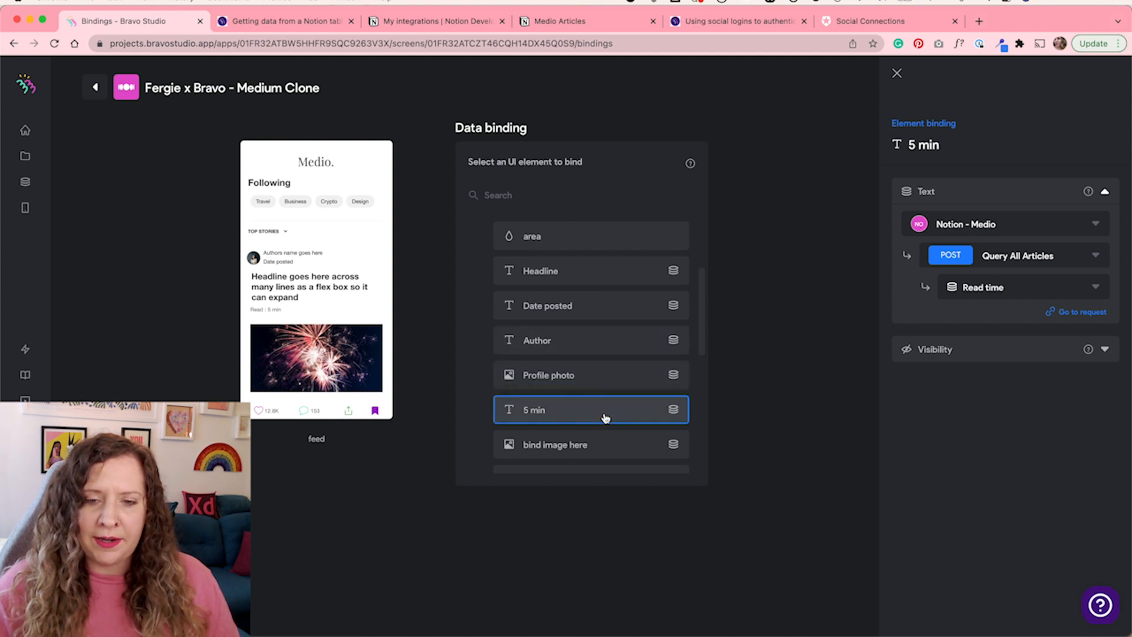
pyautogui.scroll(-5, 610, 407)
pyautogui.click(615, 387)
pyautogui.click(615, 388)
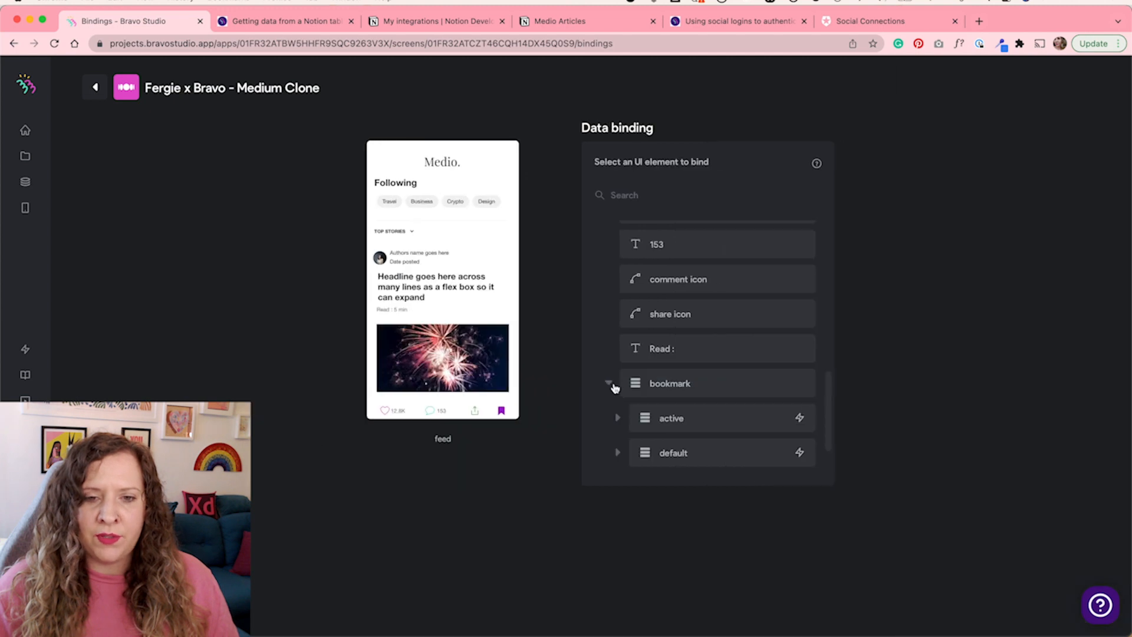
# Inspect the bookmark container's Initial State binding and the active state's Value binding to Query All Articles
pyautogui.click(666, 386)
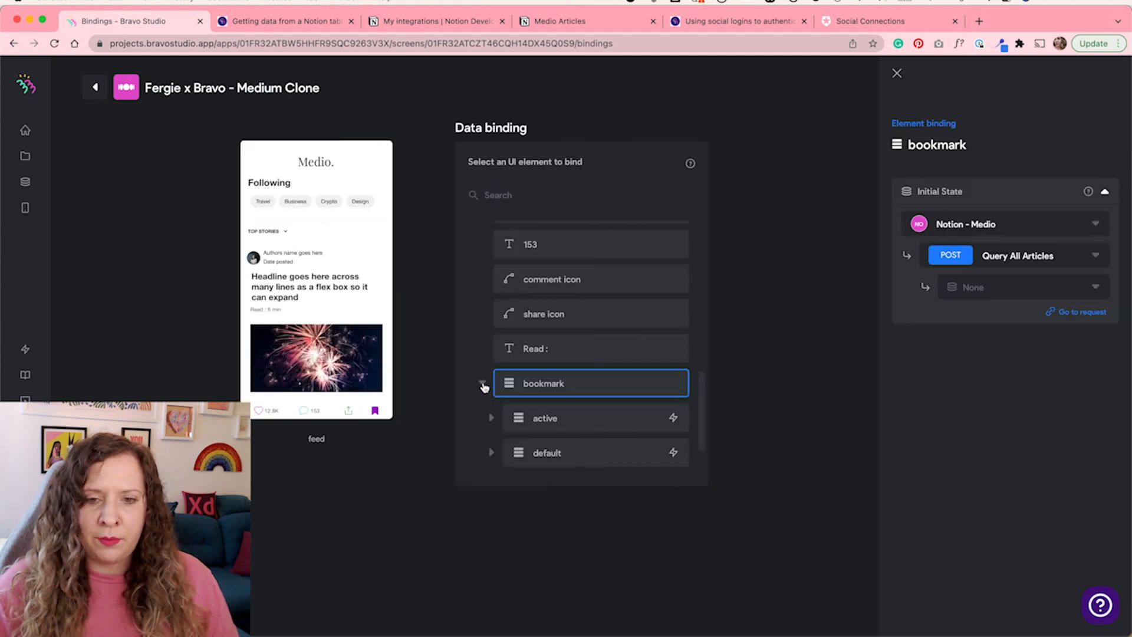
pyautogui.scroll(-1, 550, 409)
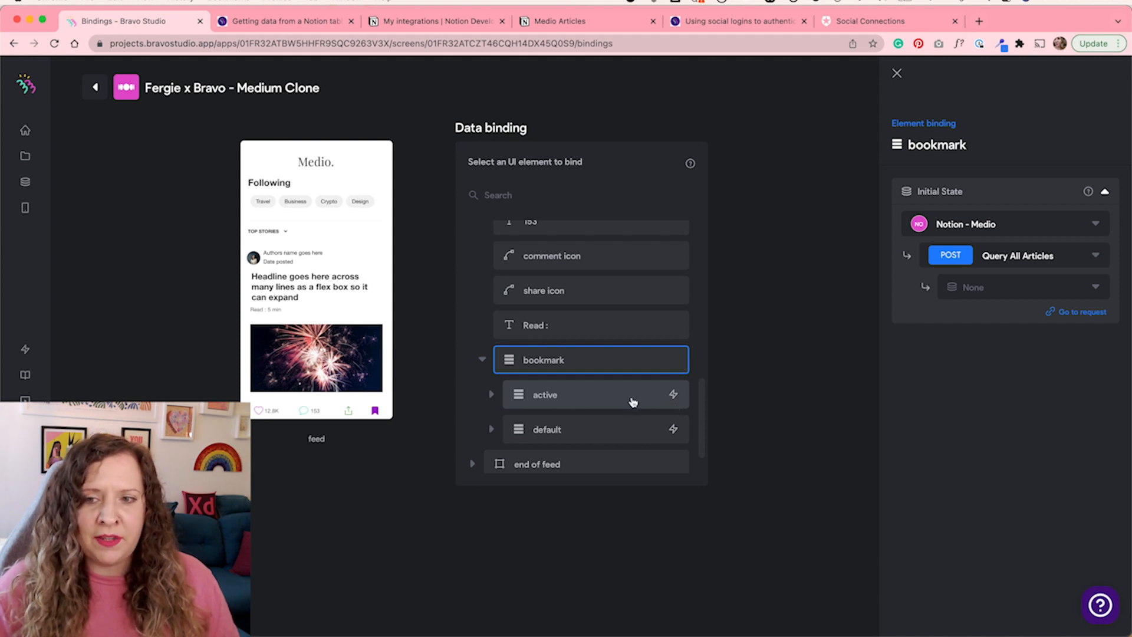
pyautogui.click(632, 403)
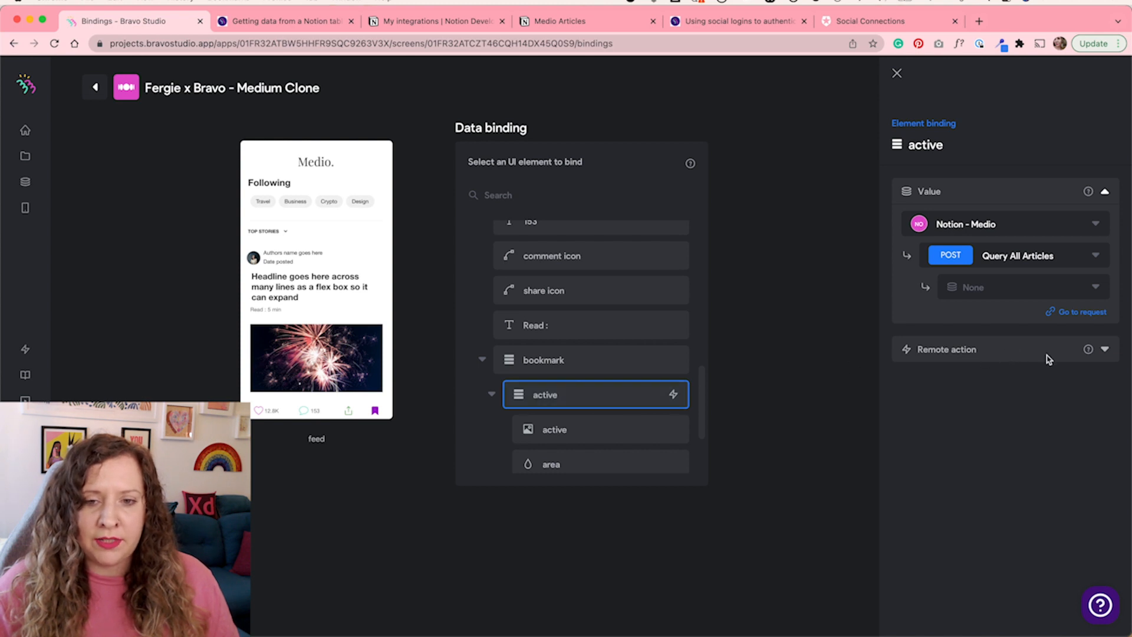
# Inspect the active state's remote action using the active-to-default request with Set State ${bookmarked_state}, cross-checking design layers and the Notion column
pyautogui.press('super+Tab')
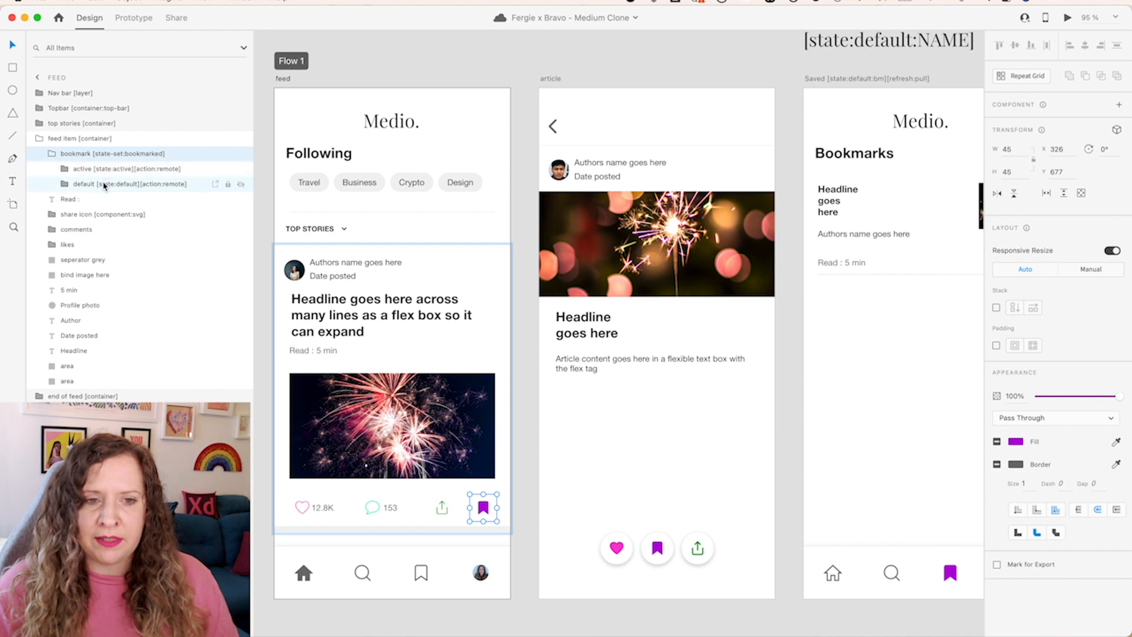
pyautogui.press('super+Tab')
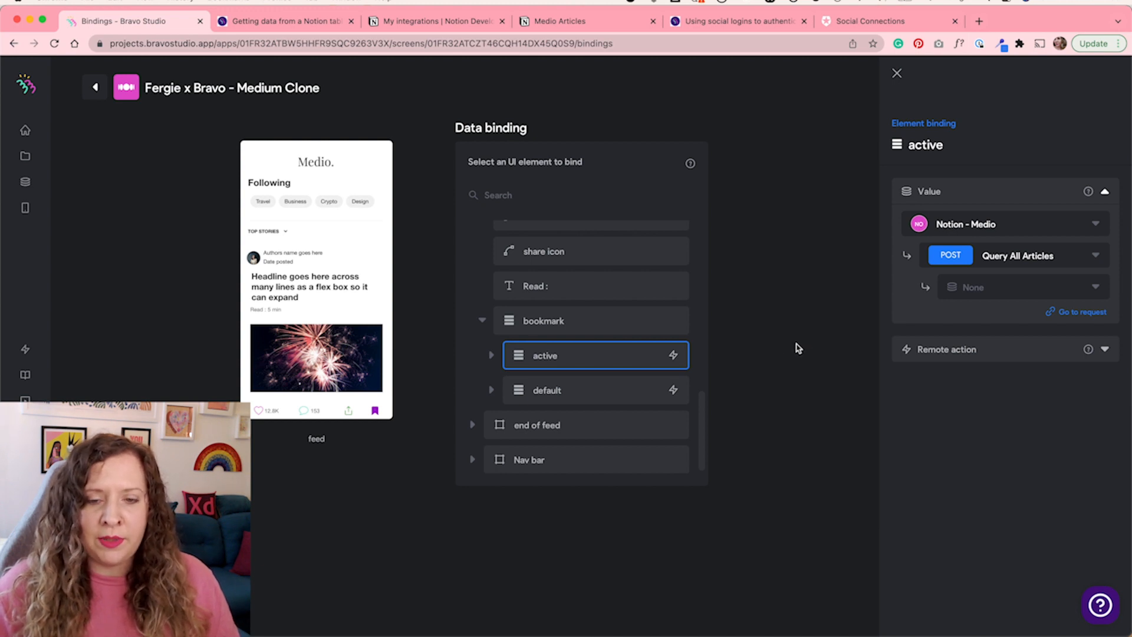
pyautogui.click(1105, 350)
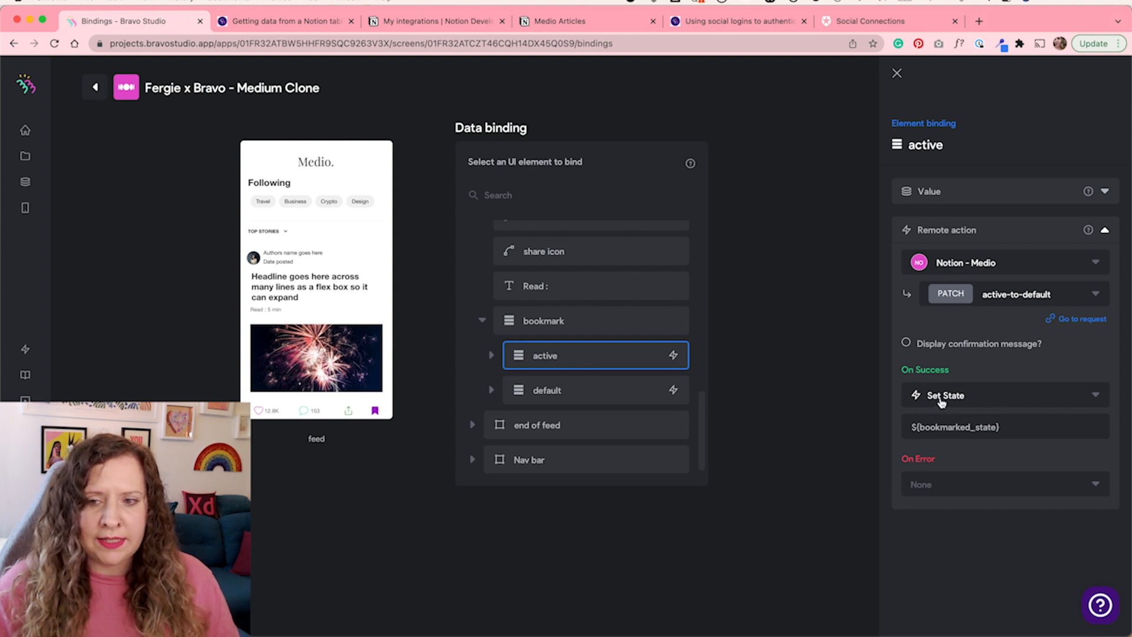
pyautogui.moveTo(1029, 427); pyautogui.dragTo(896, 427)
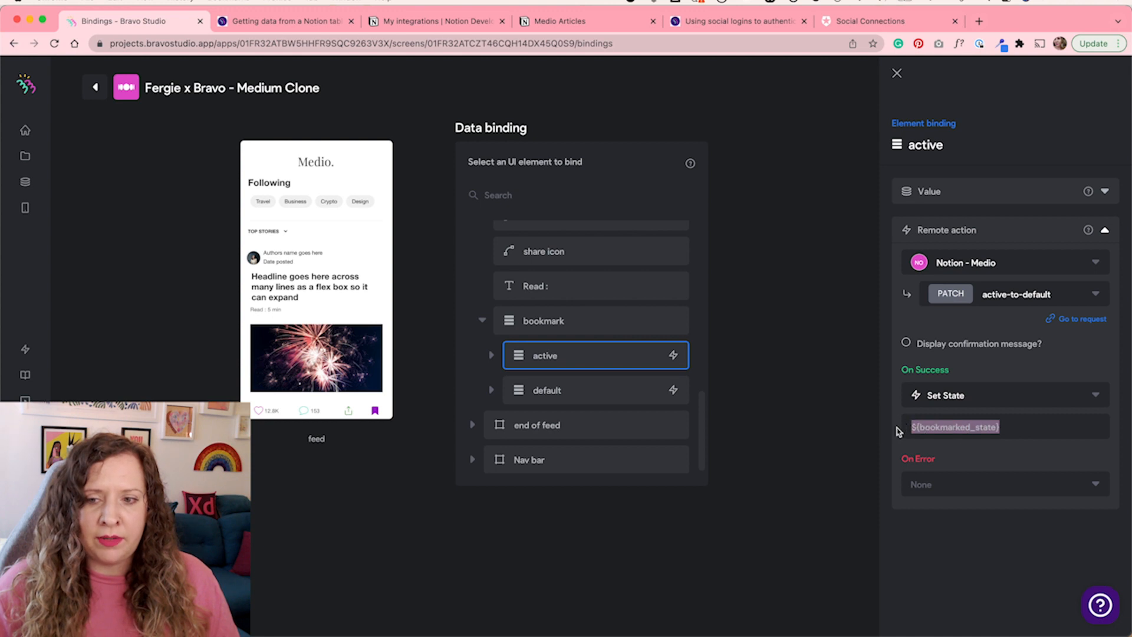
pyautogui.click(1049, 428)
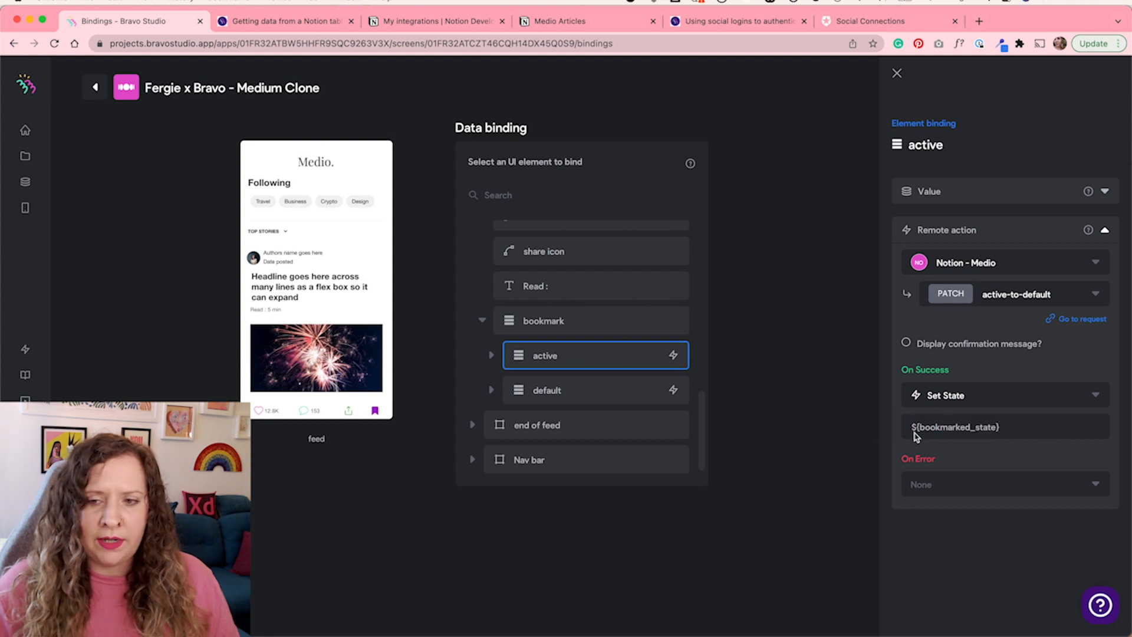
pyautogui.moveTo(998, 427); pyautogui.dragTo(939, 429)
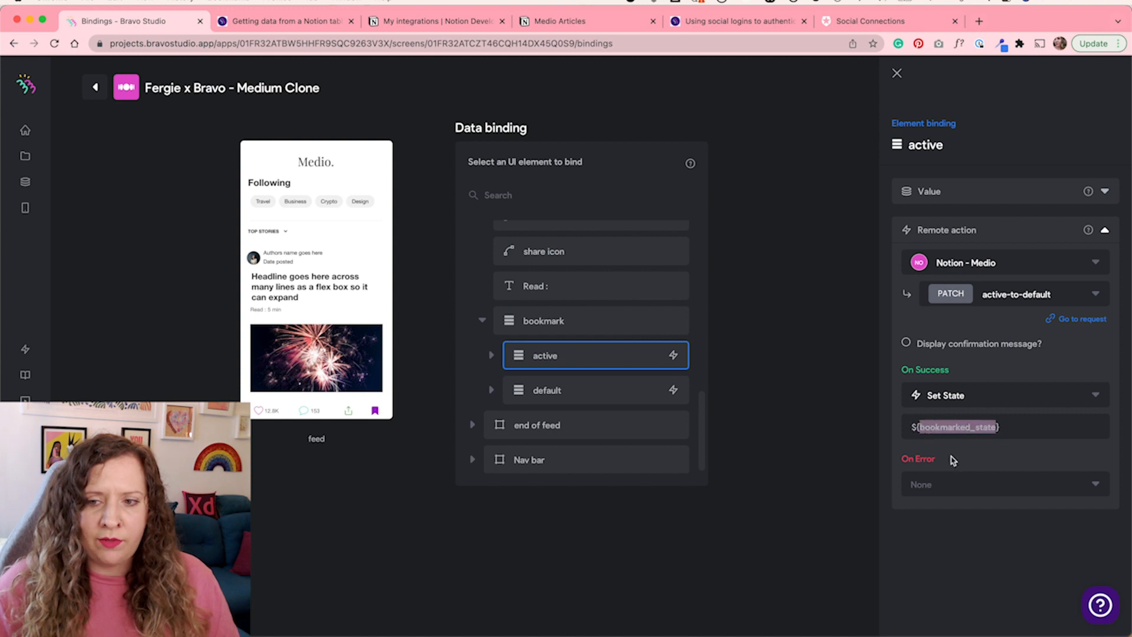
pyautogui.click(561, 21)
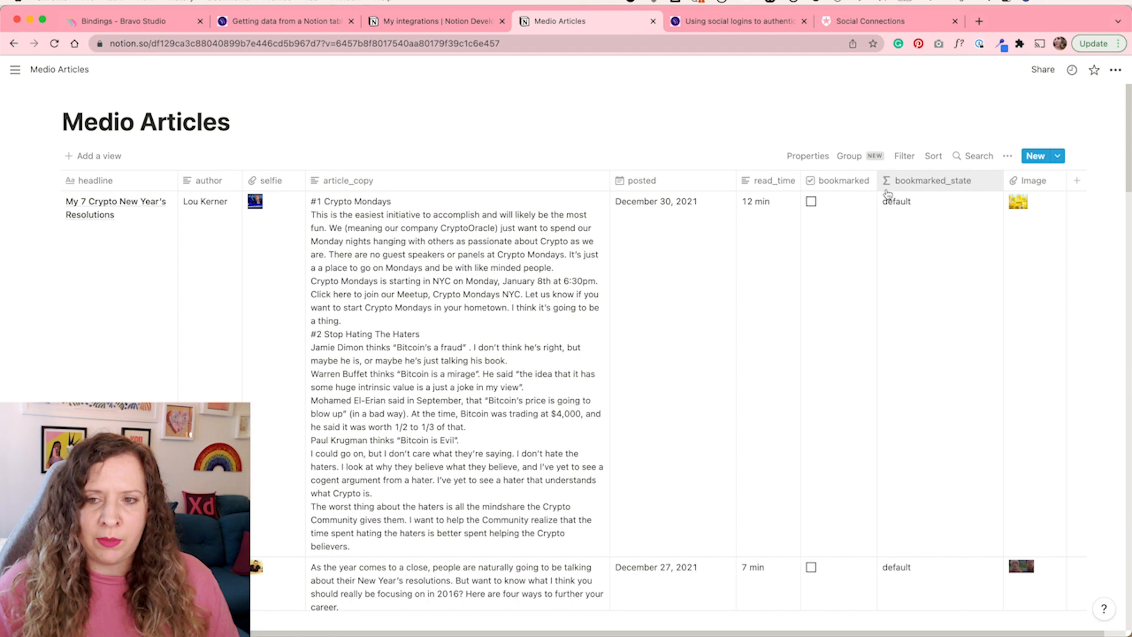
pyautogui.click(125, 21)
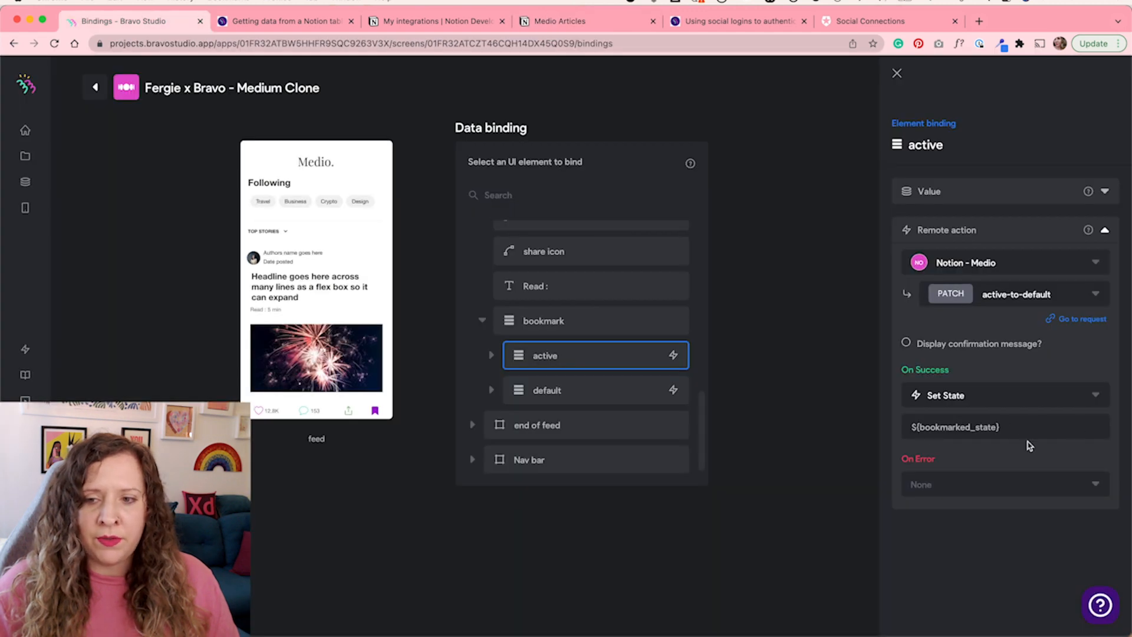
# Inspect the default state's remote action using the default-to-active request, then collapse the bookmark group
pyautogui.click(611, 396)
pyautogui.click(1106, 350)
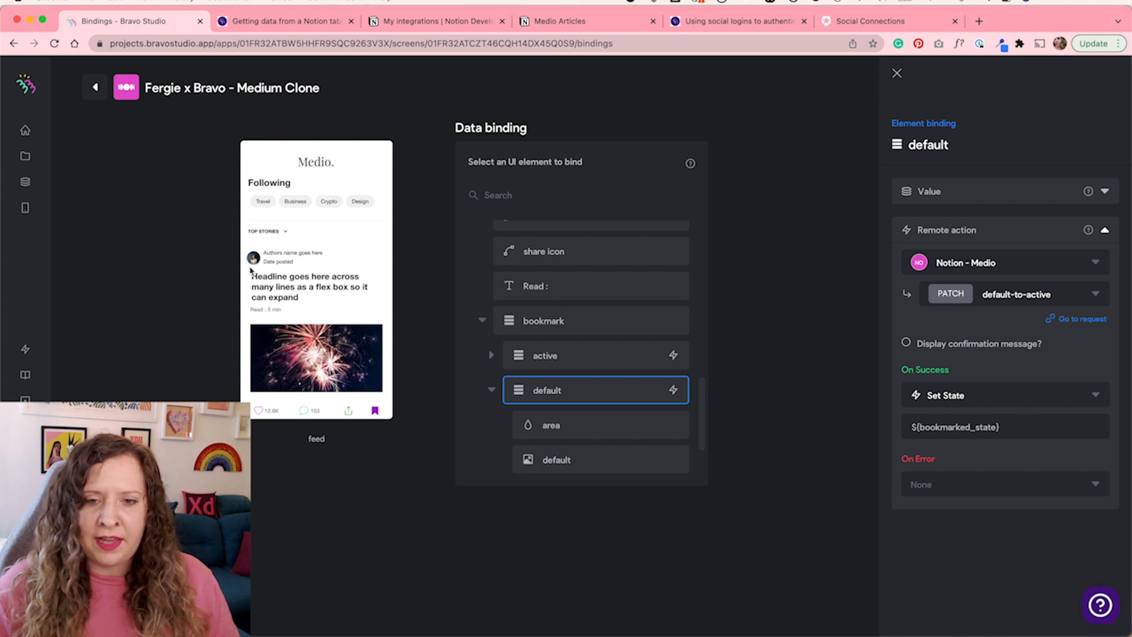
pyautogui.click(481, 320)
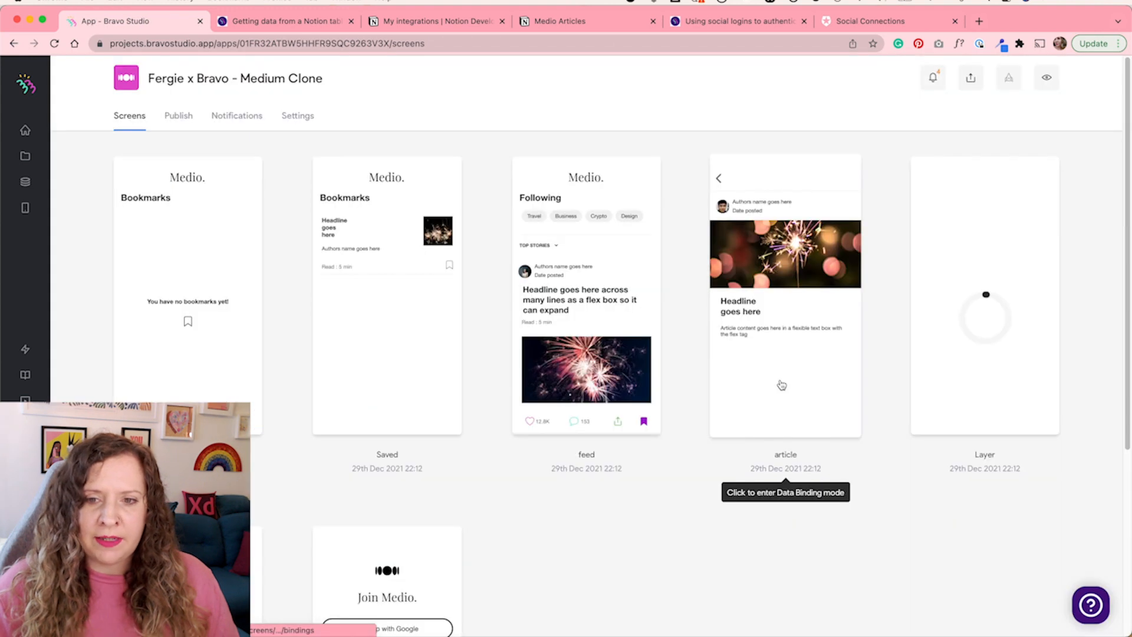
# Open the article screen's bindings and check the Headline element's binding to the 1 Article request's Title field
pyautogui.click(782, 385)
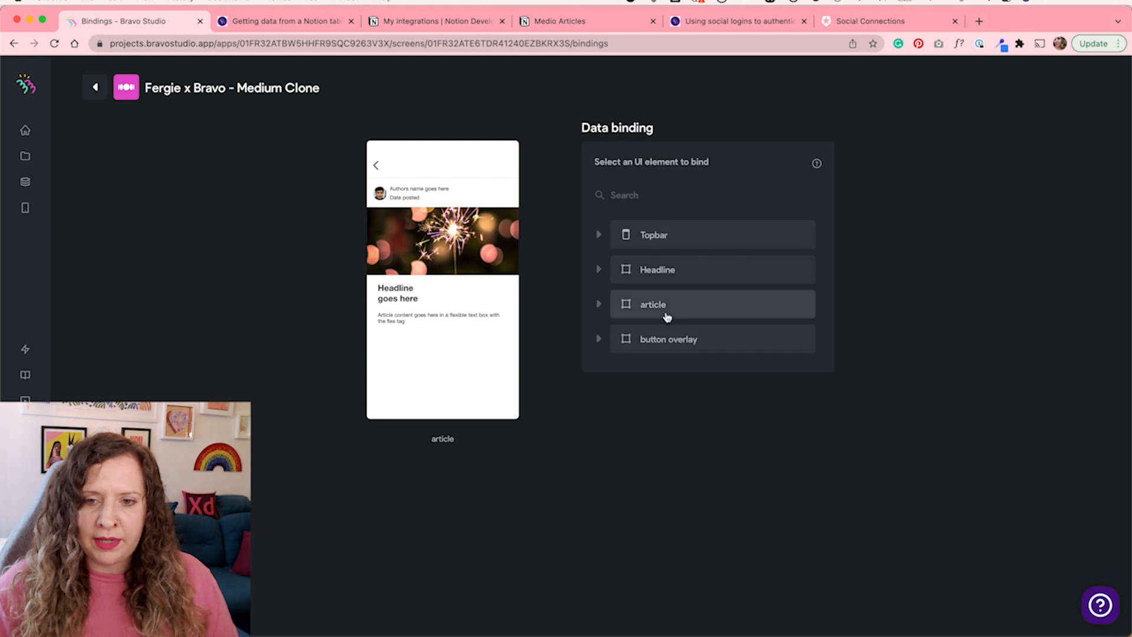
pyautogui.click(598, 270)
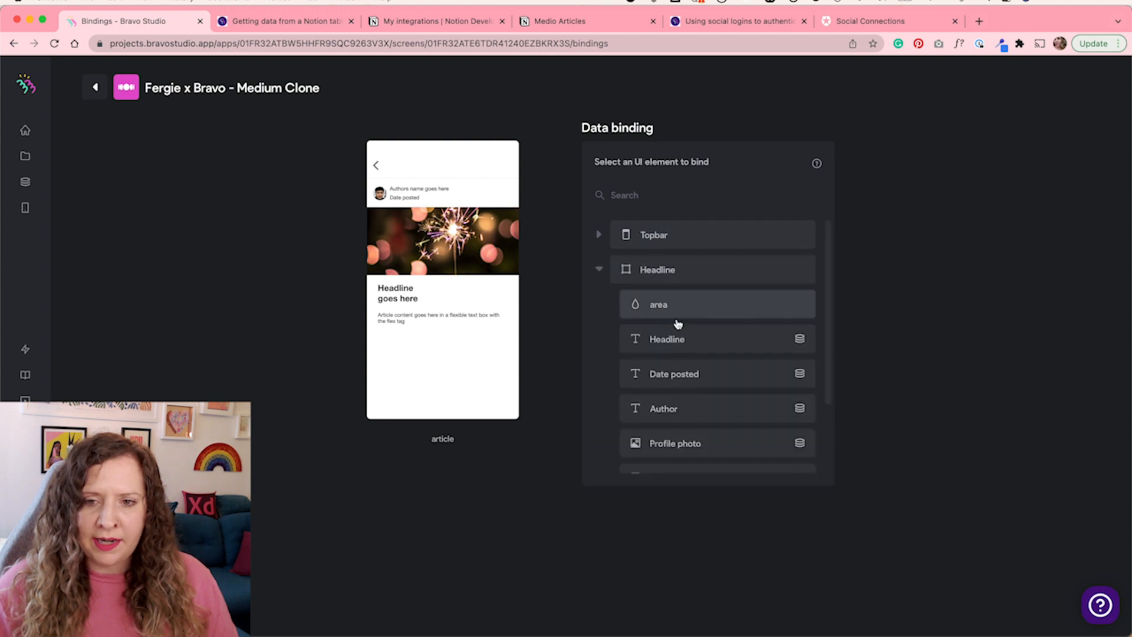
pyautogui.click(678, 338)
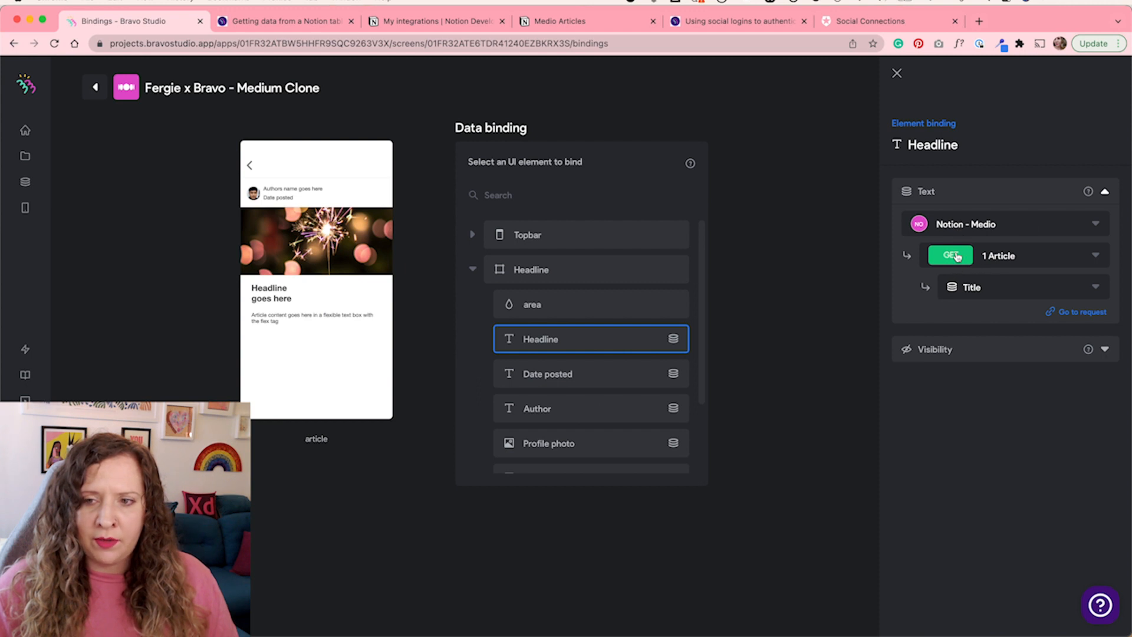
pyautogui.click(977, 287)
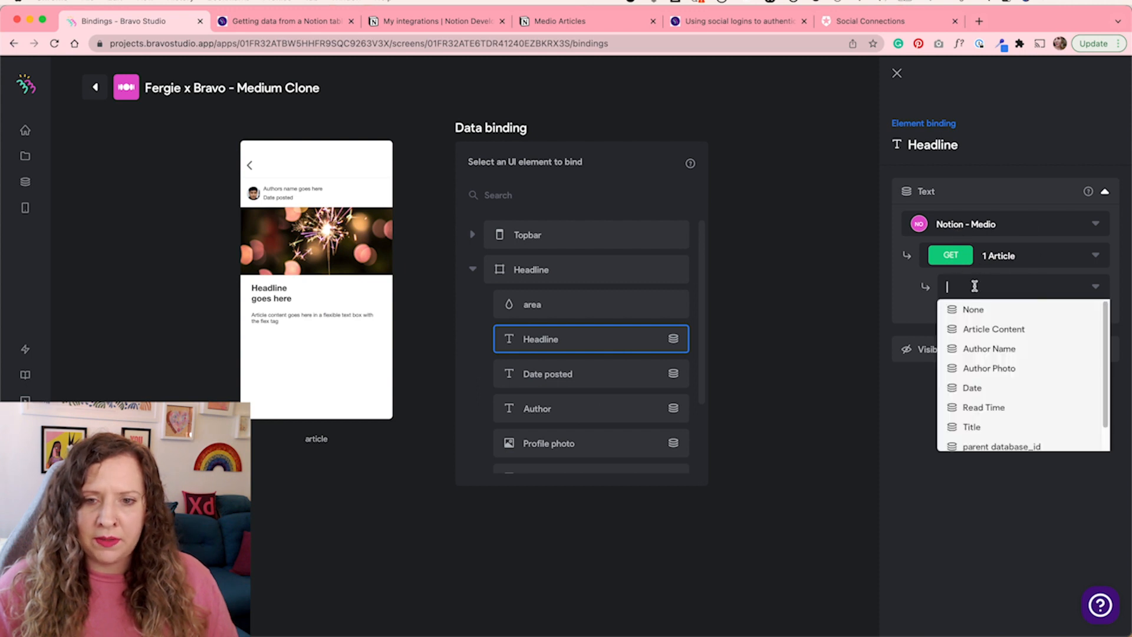
pyautogui.click(972, 426)
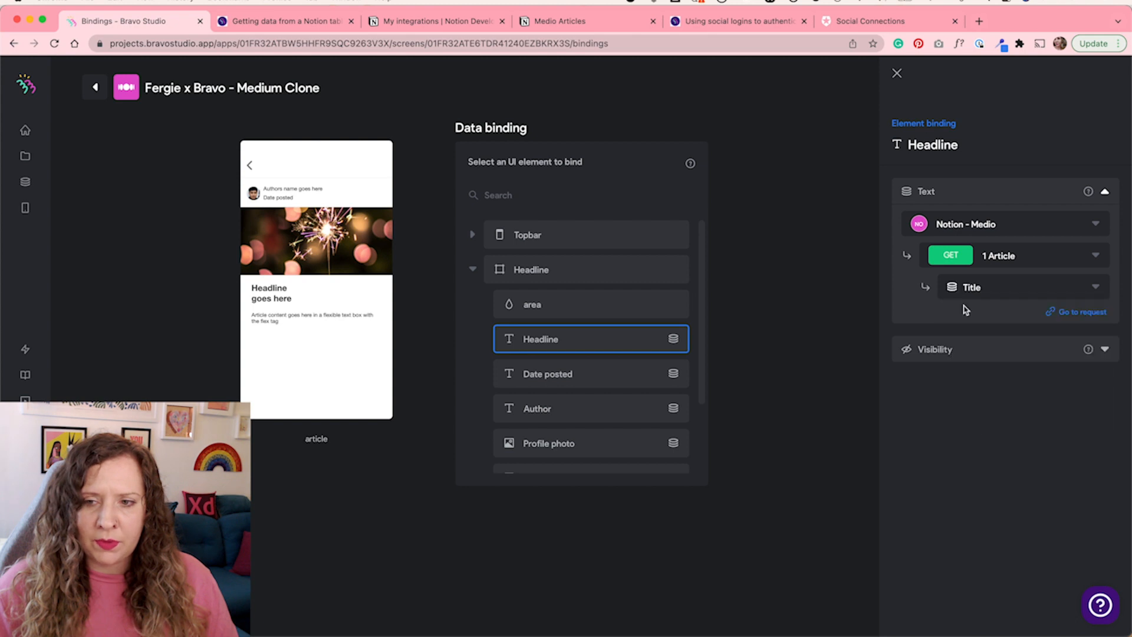
# Review the Date posted, Author, Profile photo and bodycopy bindings to the 1 Article request fields
pyautogui.click(617, 387)
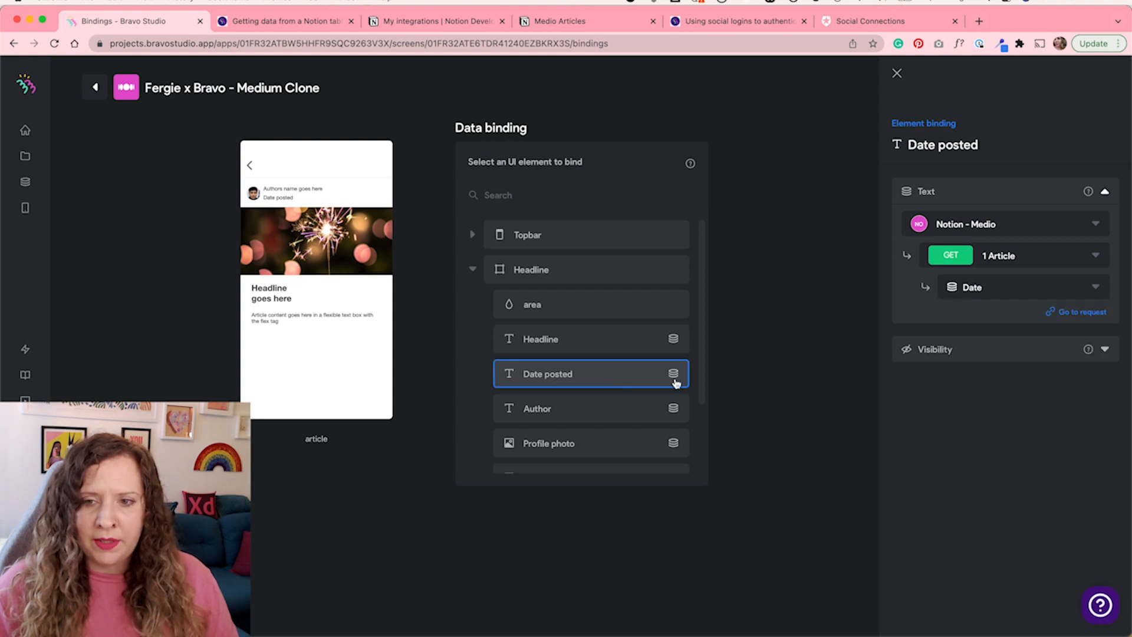
pyautogui.click(627, 413)
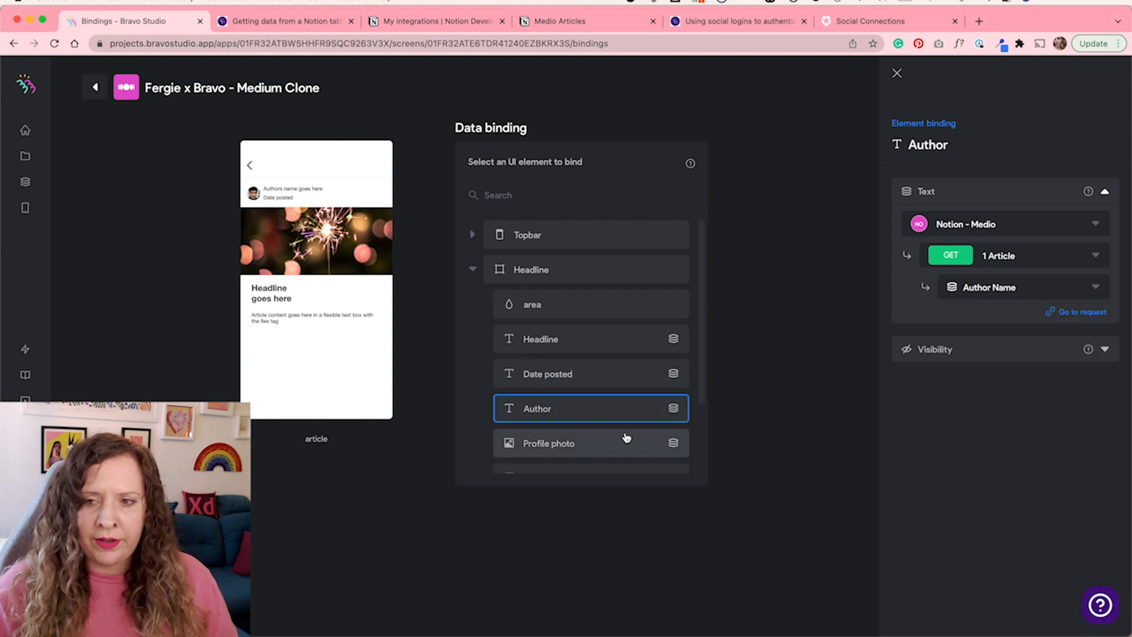
pyautogui.click(627, 437)
pyautogui.scroll(-3, 625, 392)
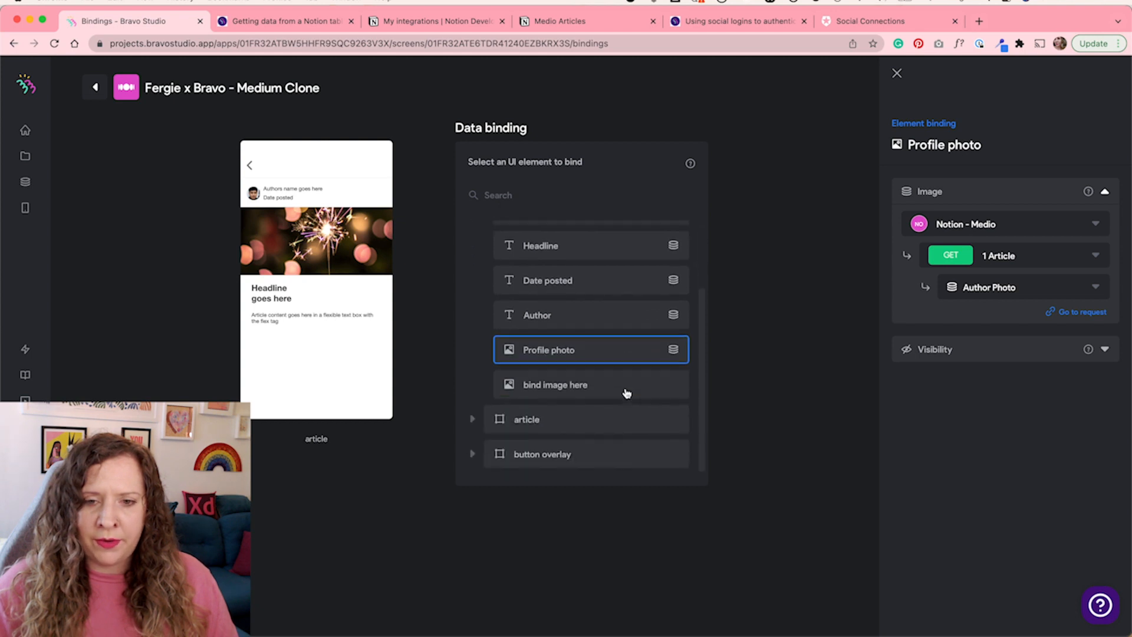
pyautogui.scroll(3, 627, 392)
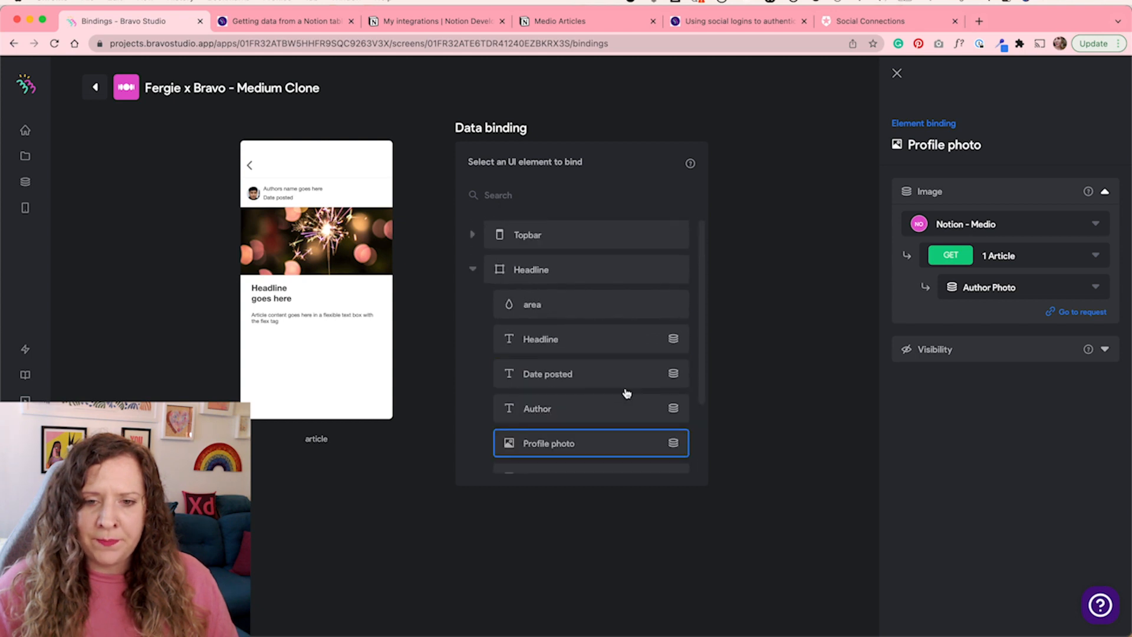
pyautogui.click(472, 270)
pyautogui.click(473, 305)
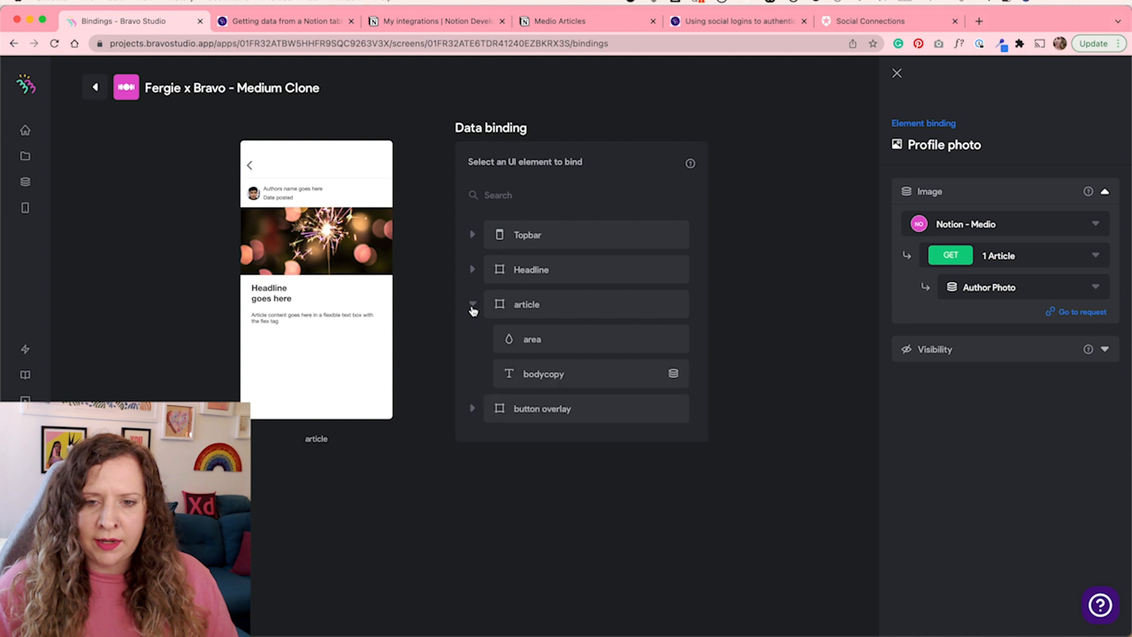
pyautogui.click(620, 368)
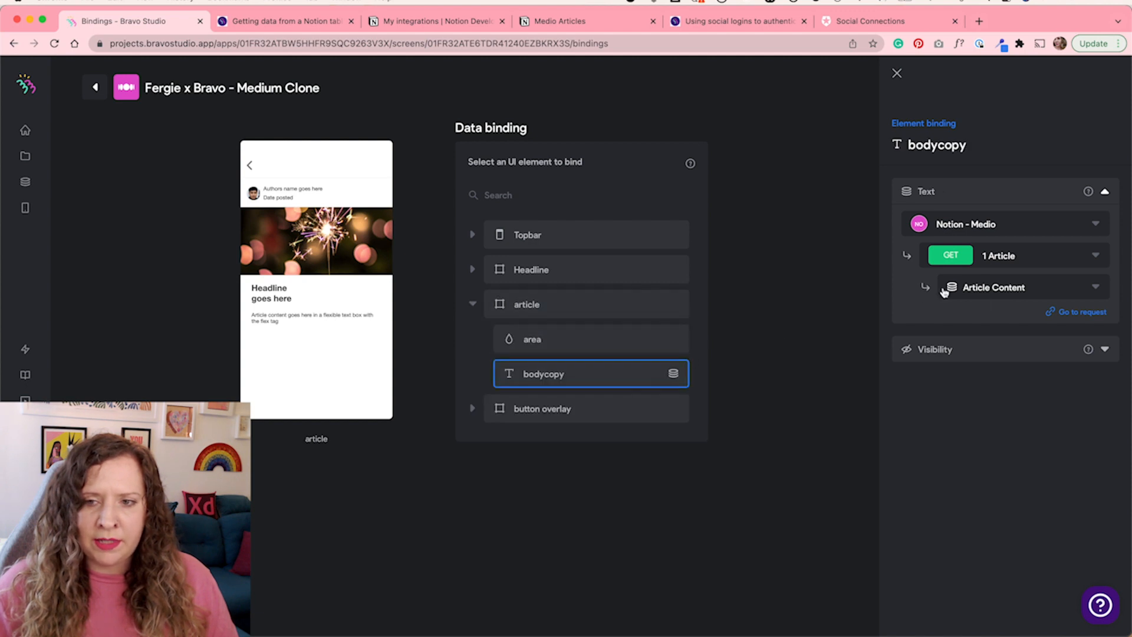
pyautogui.click(473, 304)
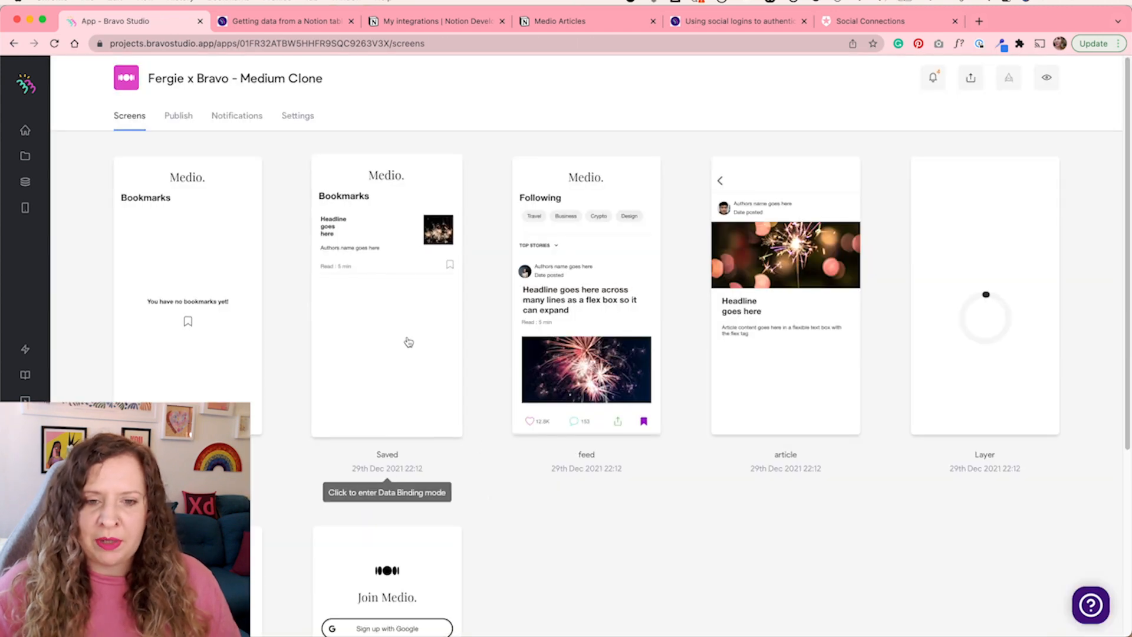
# Open the Saved screen's bindings and inspect the bookmarked item container bound to Show Bookmarks results
pyautogui.click(402, 339)
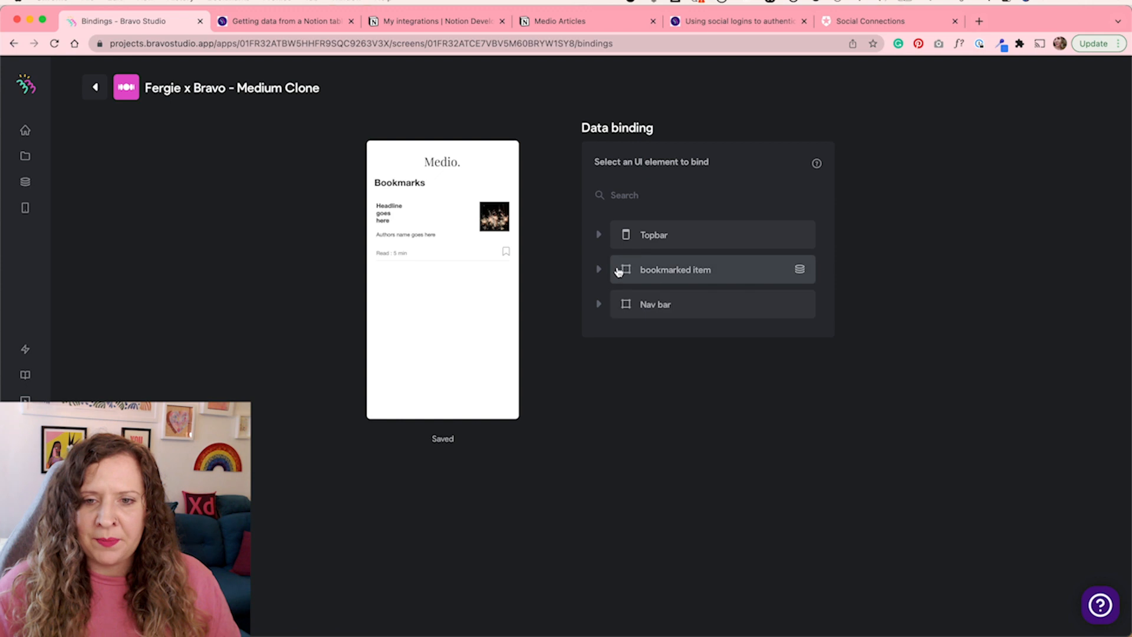
pyautogui.click(647, 273)
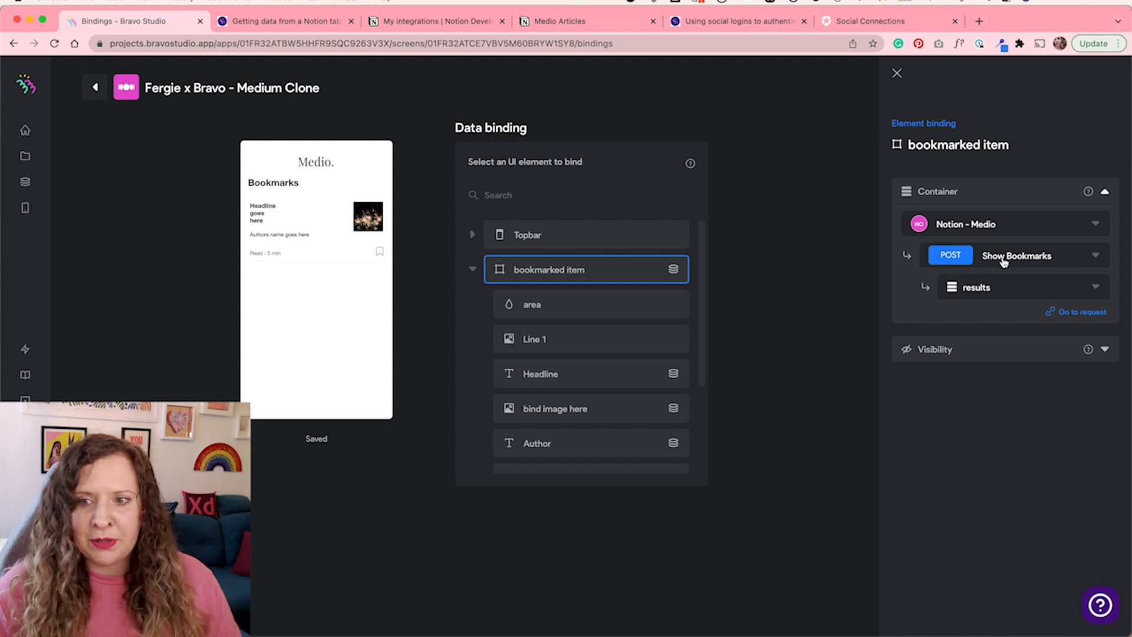
pyautogui.click(990, 286)
pyautogui.click(985, 325)
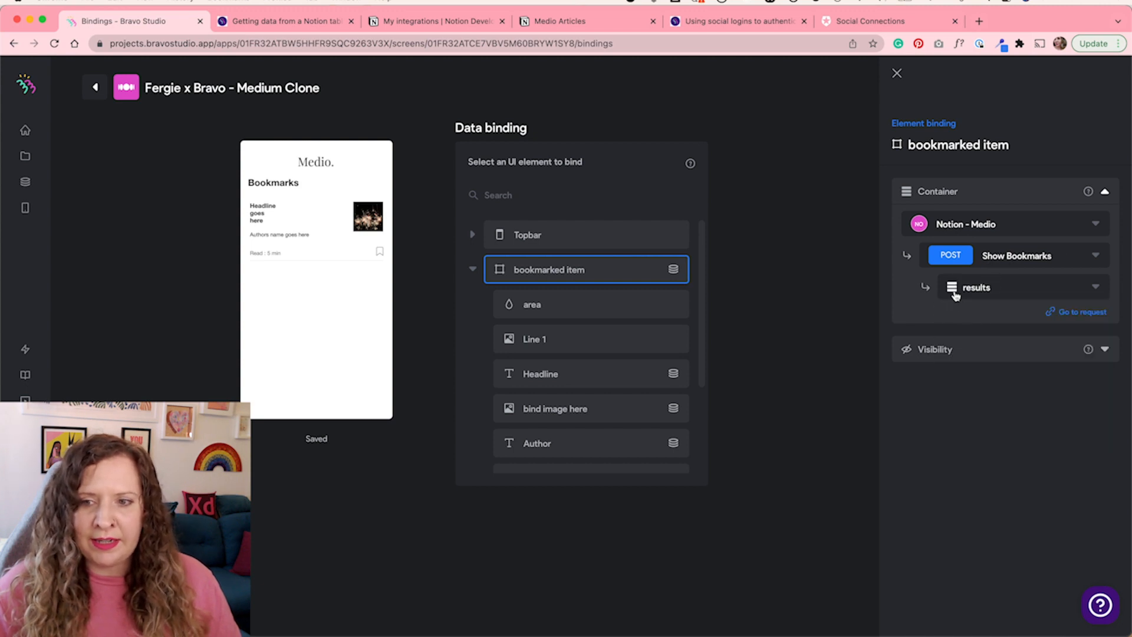
# Review the Saved screen's Headline, bookmark and active state bindings to the Show Bookmarks request
pyautogui.moveTo(701, 300); pyautogui.dragTo(700, 340)
pyautogui.click(607, 312)
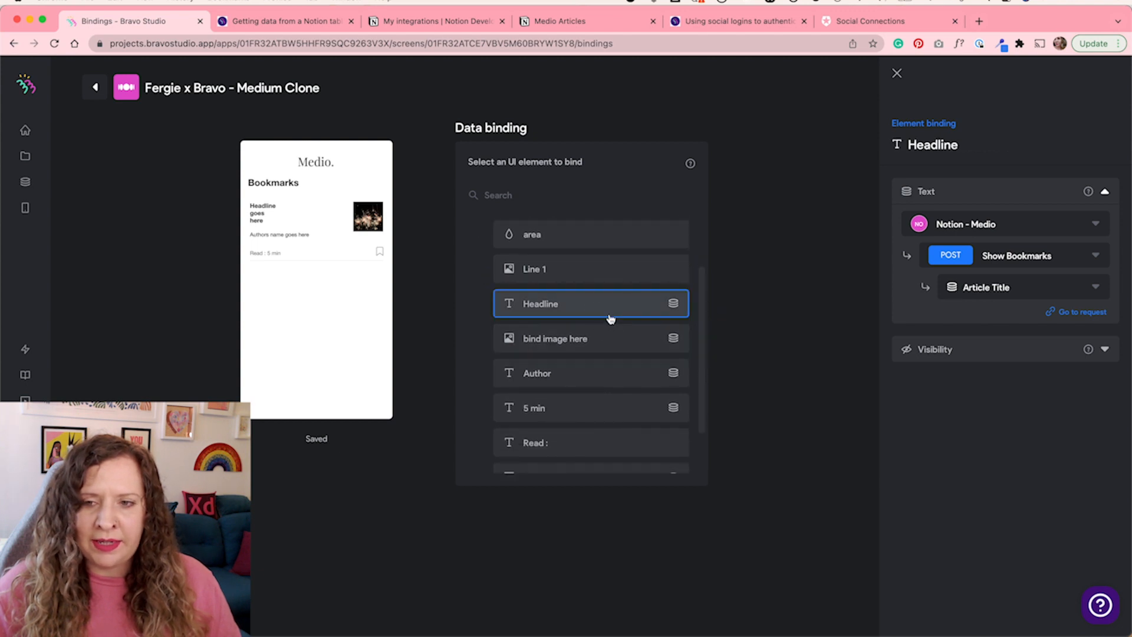
pyautogui.scroll(1, 530, 307)
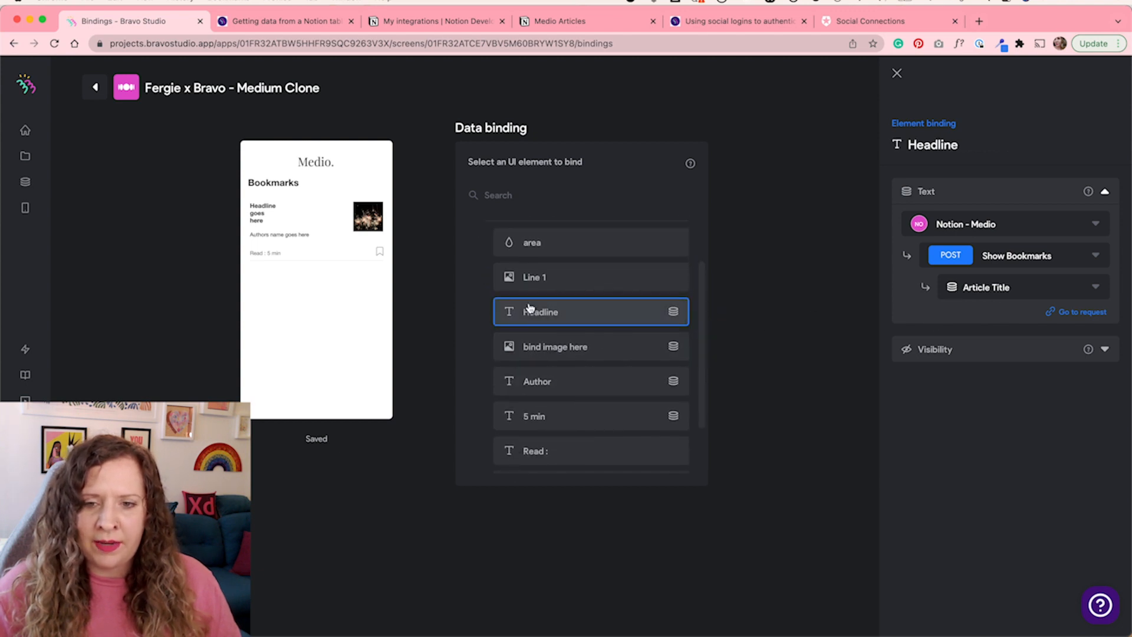
pyautogui.scroll(-3, 554, 384)
pyautogui.click(561, 416)
pyautogui.scroll(-2, 560, 412)
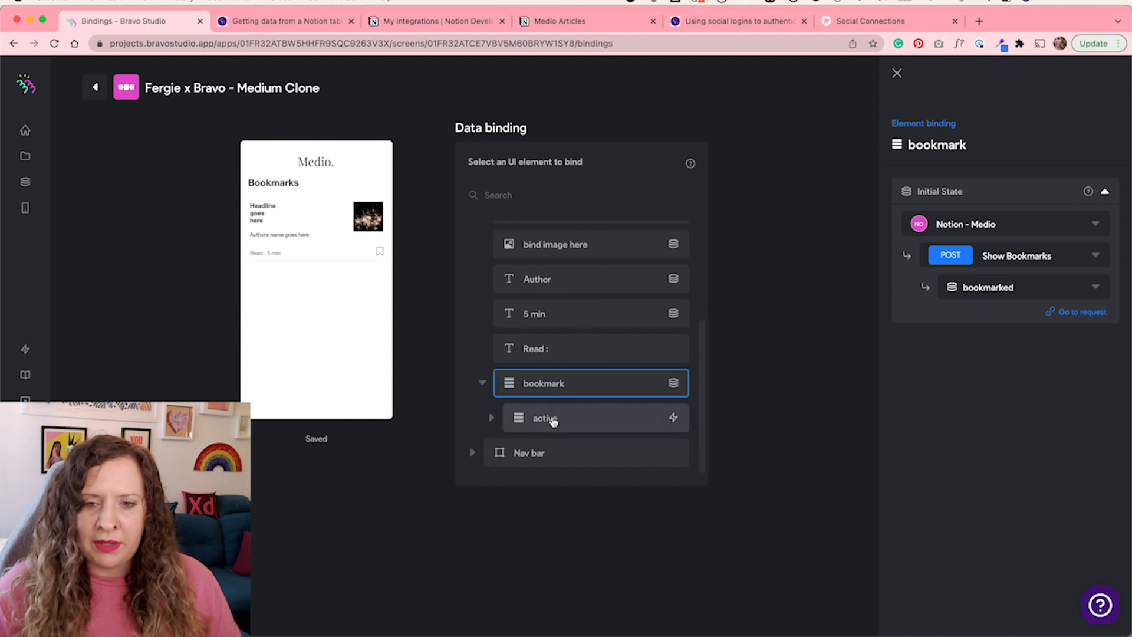
pyautogui.click(593, 423)
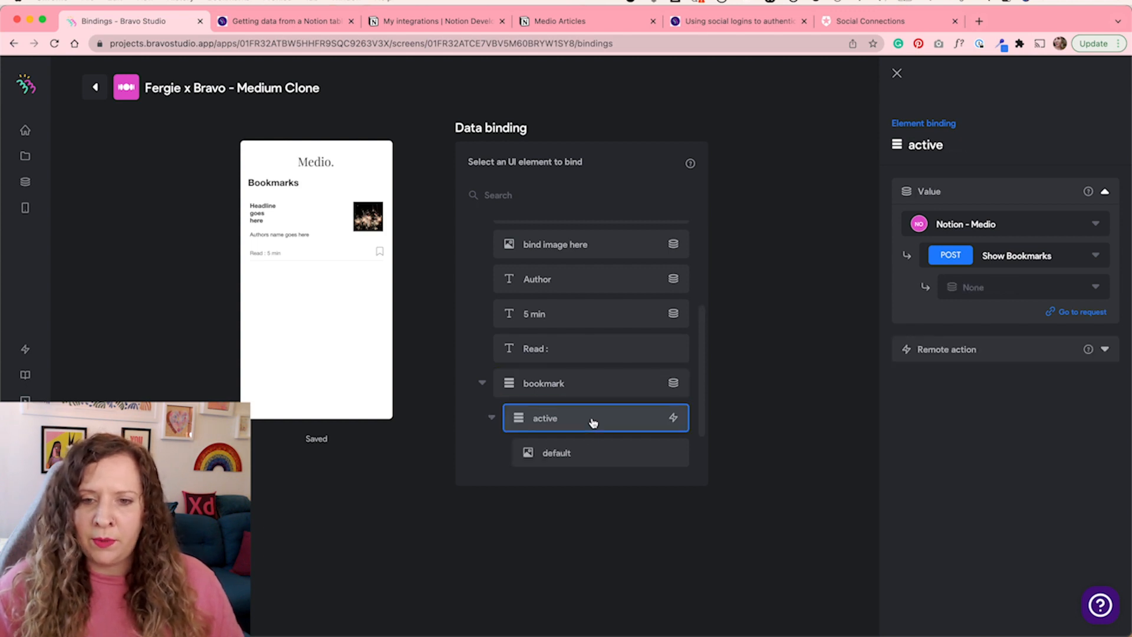
pyautogui.click(1006, 355)
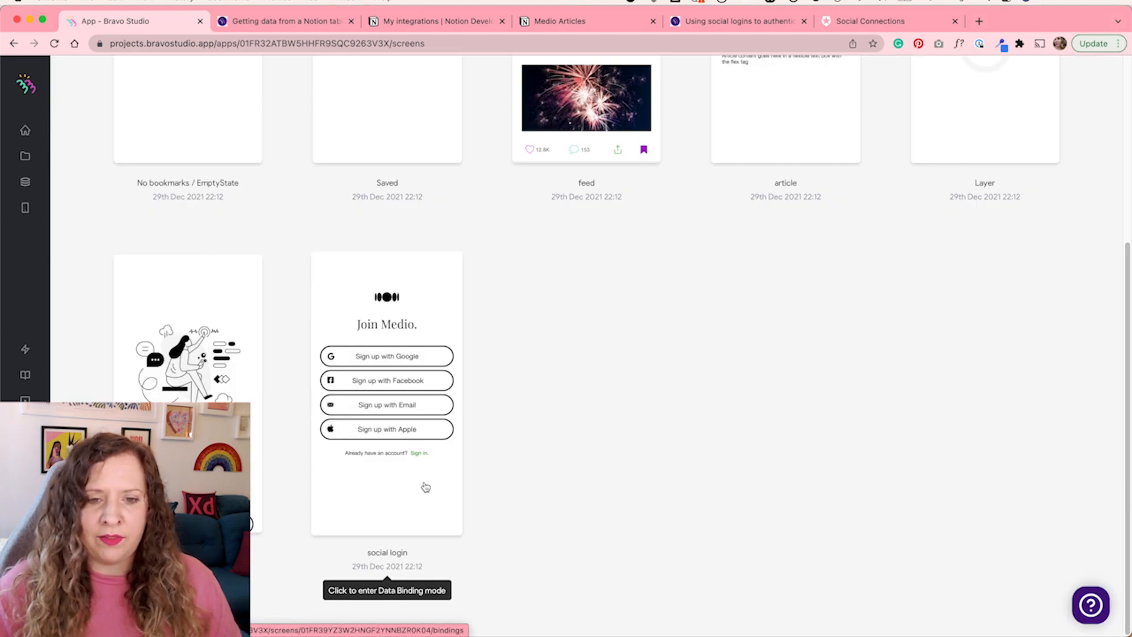
# Enable OAuth 2.0 login in the app's login settings and choose Auth0 as the provider
pyautogui.click(426, 487)
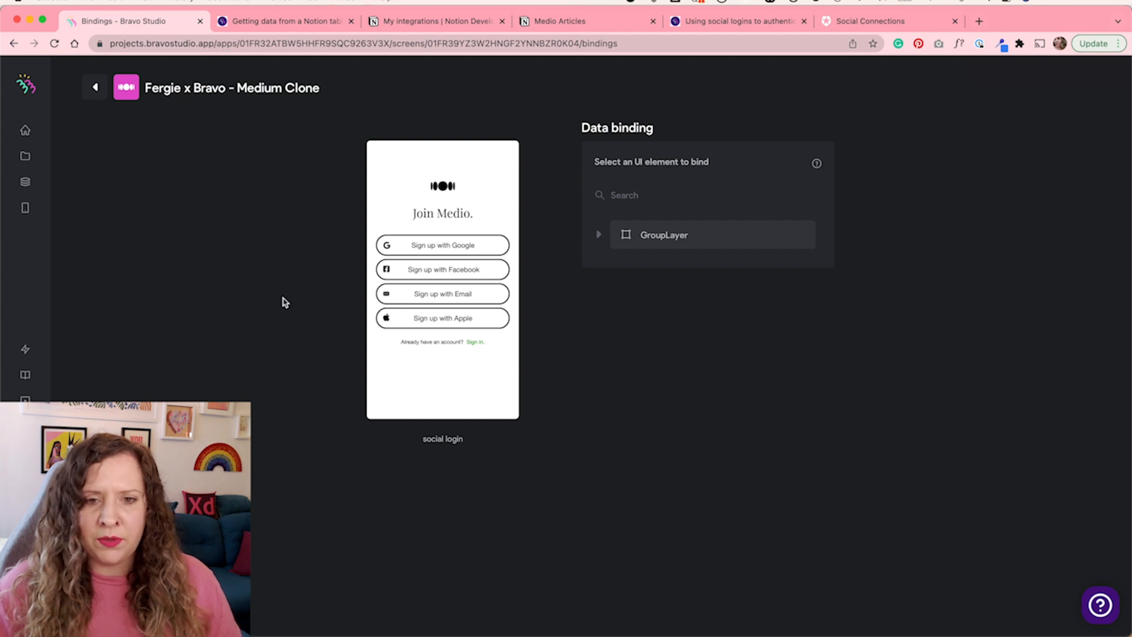
pyautogui.click(95, 87)
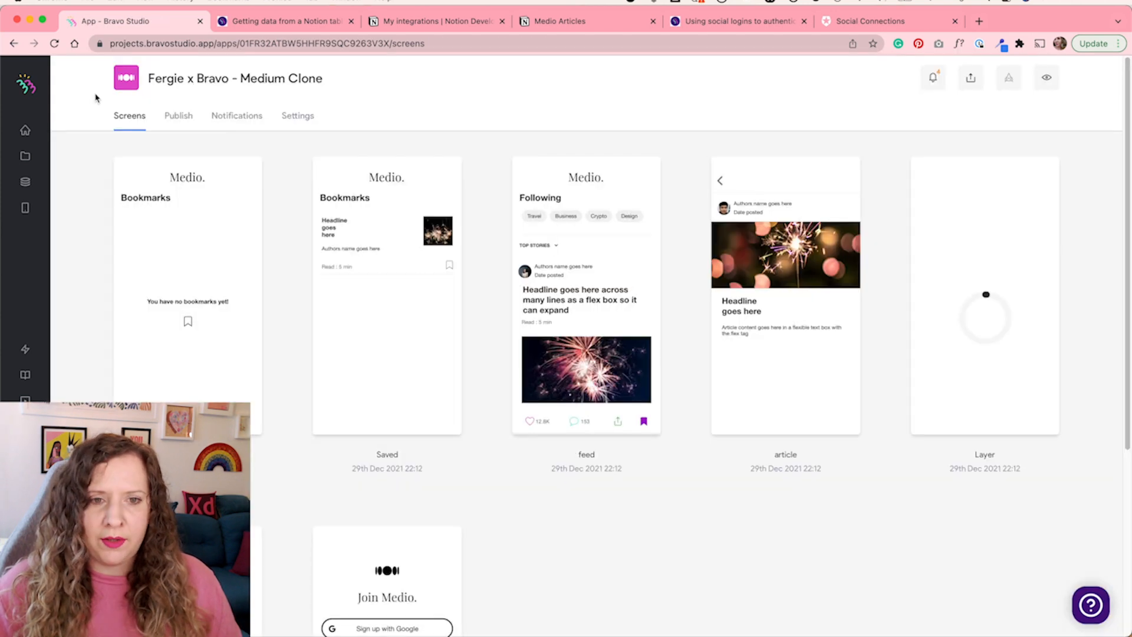
pyautogui.click(292, 118)
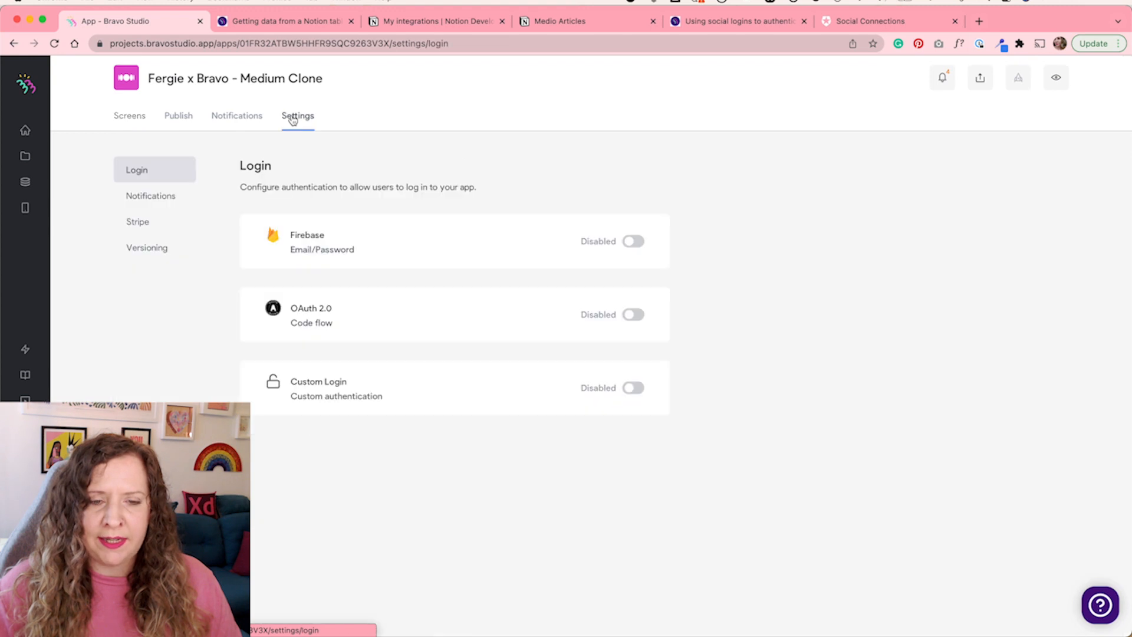
pyautogui.click(633, 317)
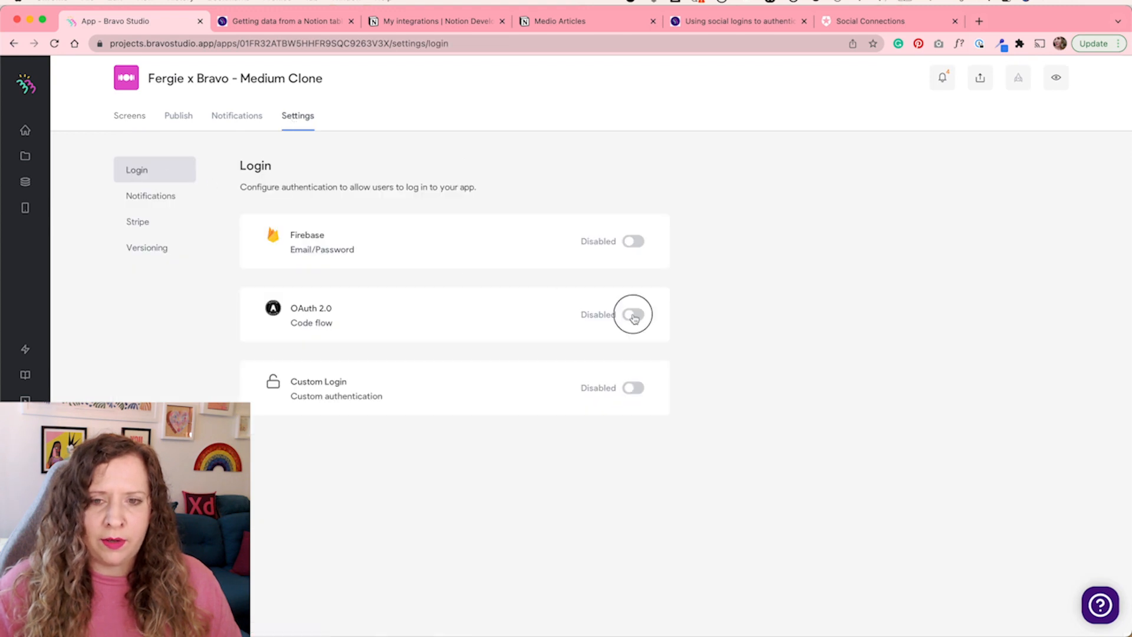
pyautogui.moveTo(286, 307); pyautogui.dragTo(349, 321)
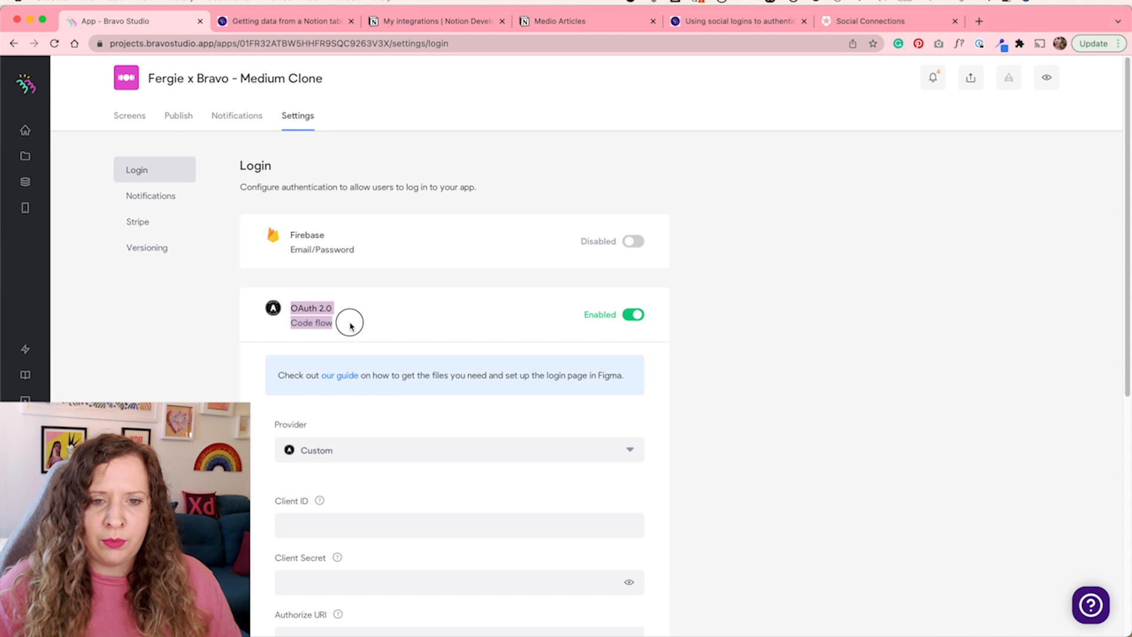
pyautogui.scroll(-1, 467, 430)
pyautogui.click(471, 436)
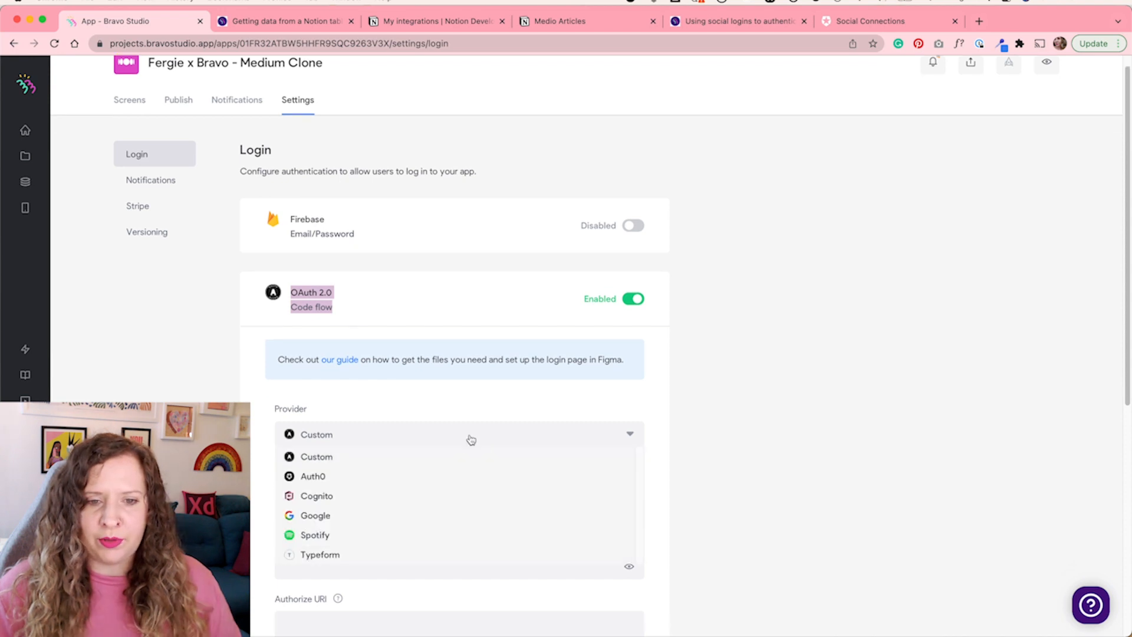
pyautogui.click(329, 479)
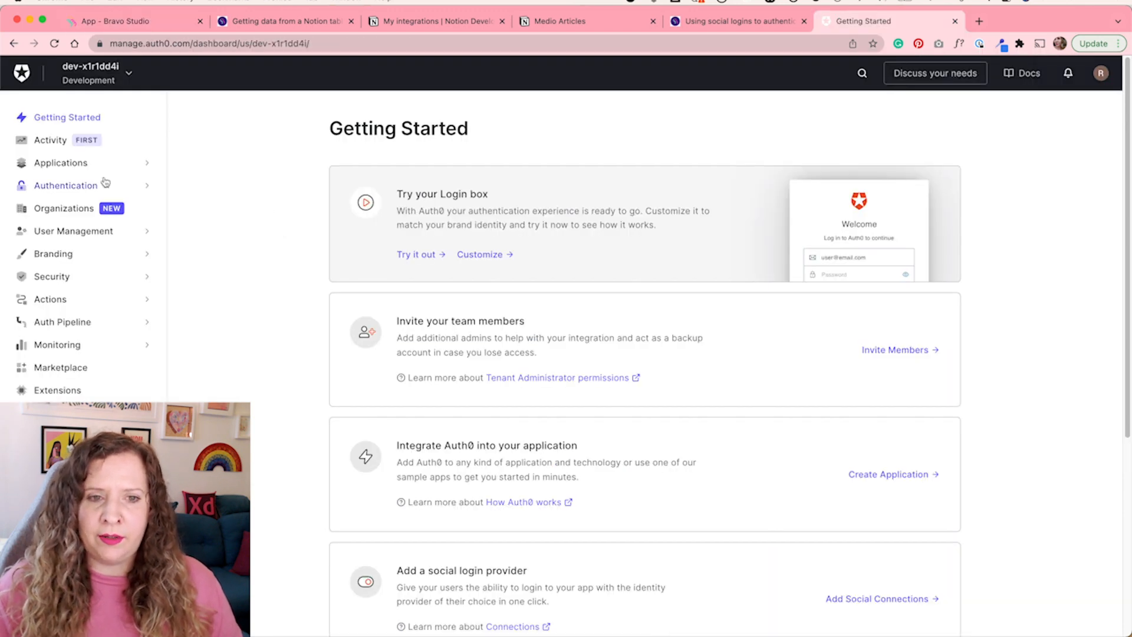
# In the Auth0 dashboard, create a Regular Web Application named Medio
pyautogui.click(71, 164)
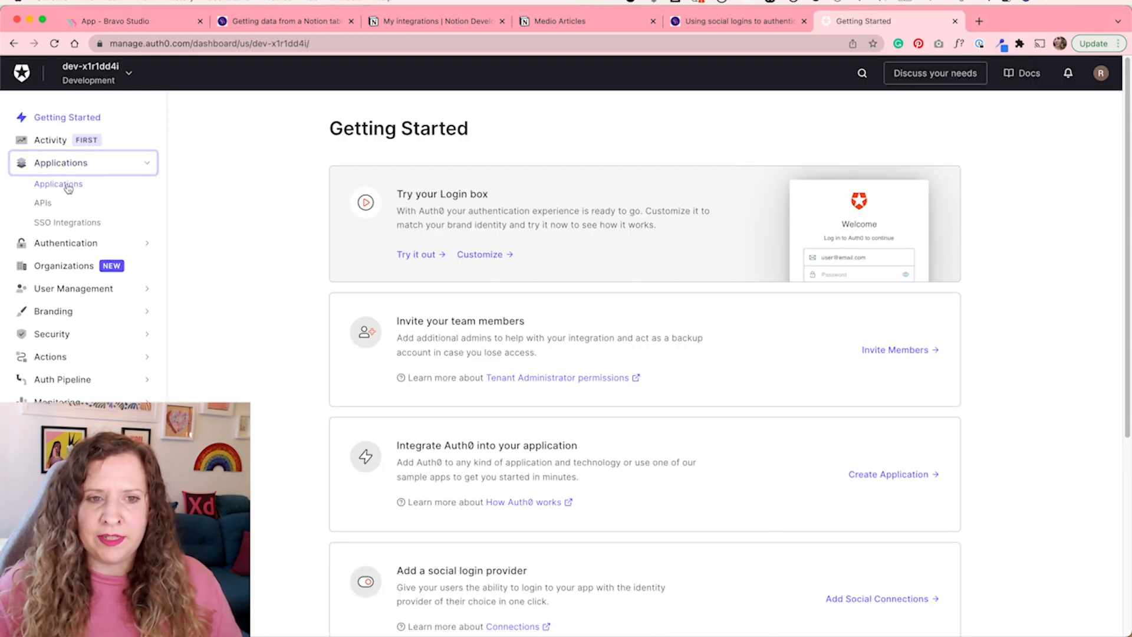
pyautogui.click(69, 185)
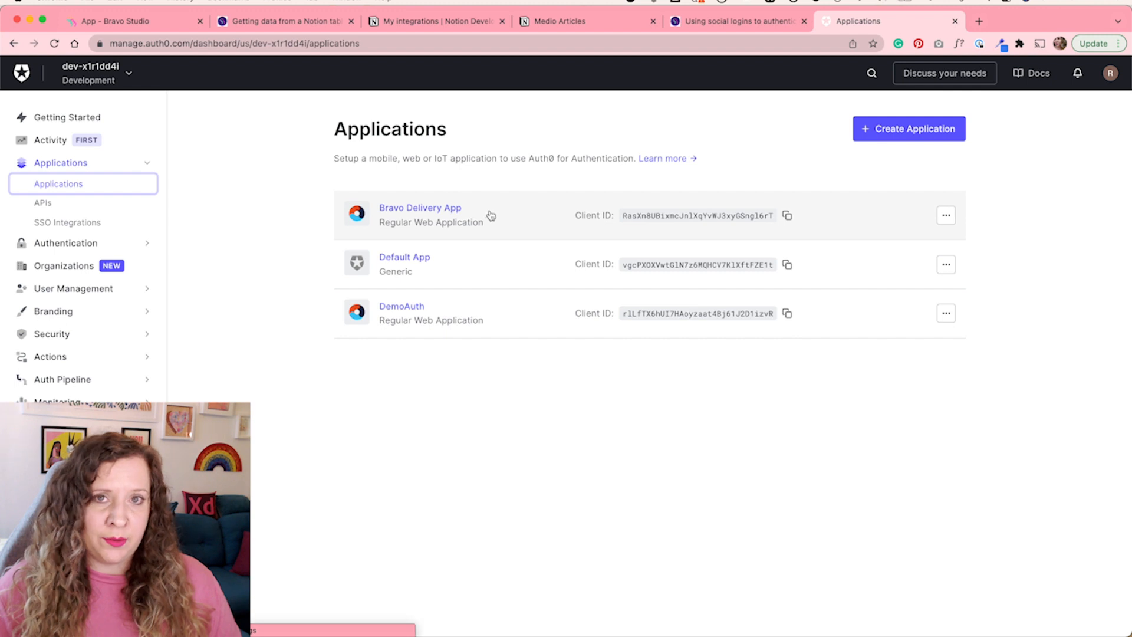
pyautogui.click(892, 131)
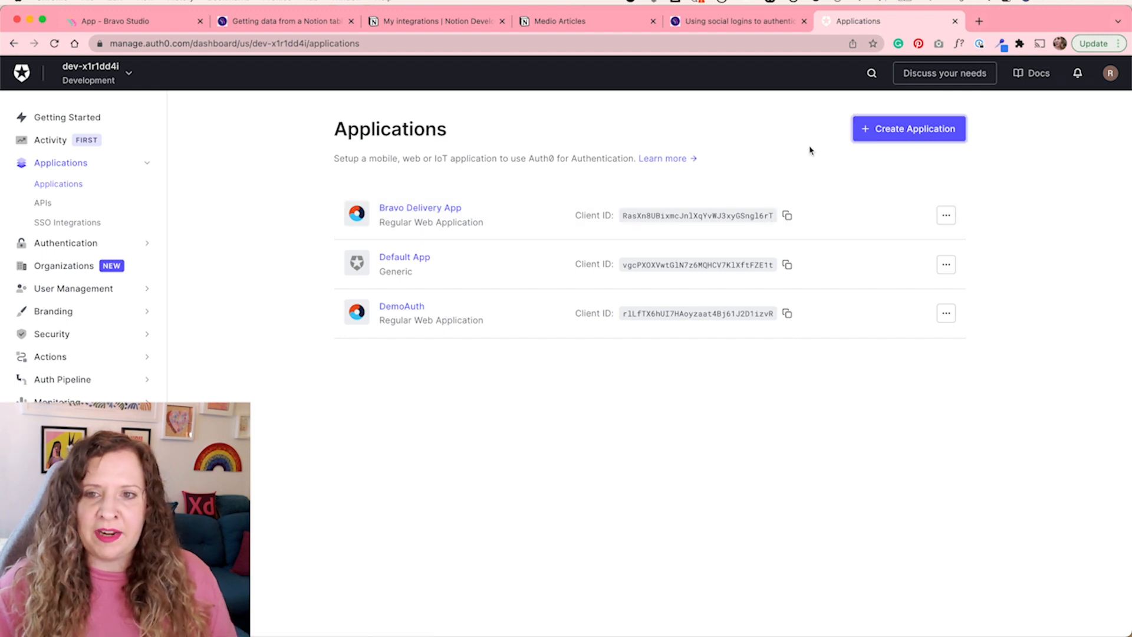
pyautogui.click(930, 133)
pyautogui.write('Medio')
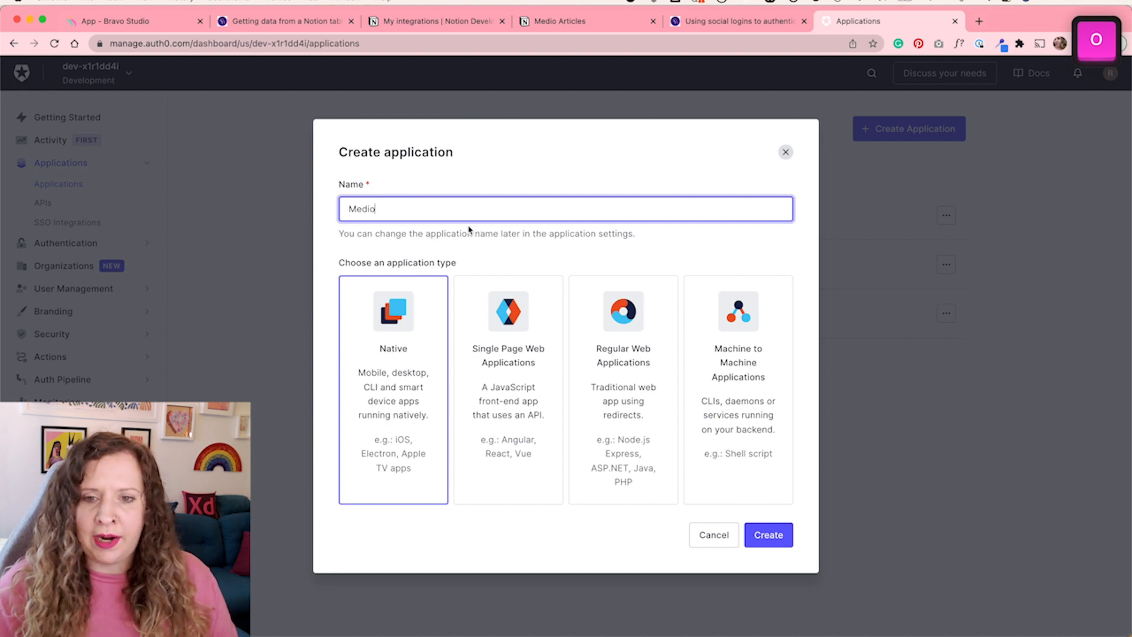
pyautogui.click(633, 383)
pyautogui.click(767, 538)
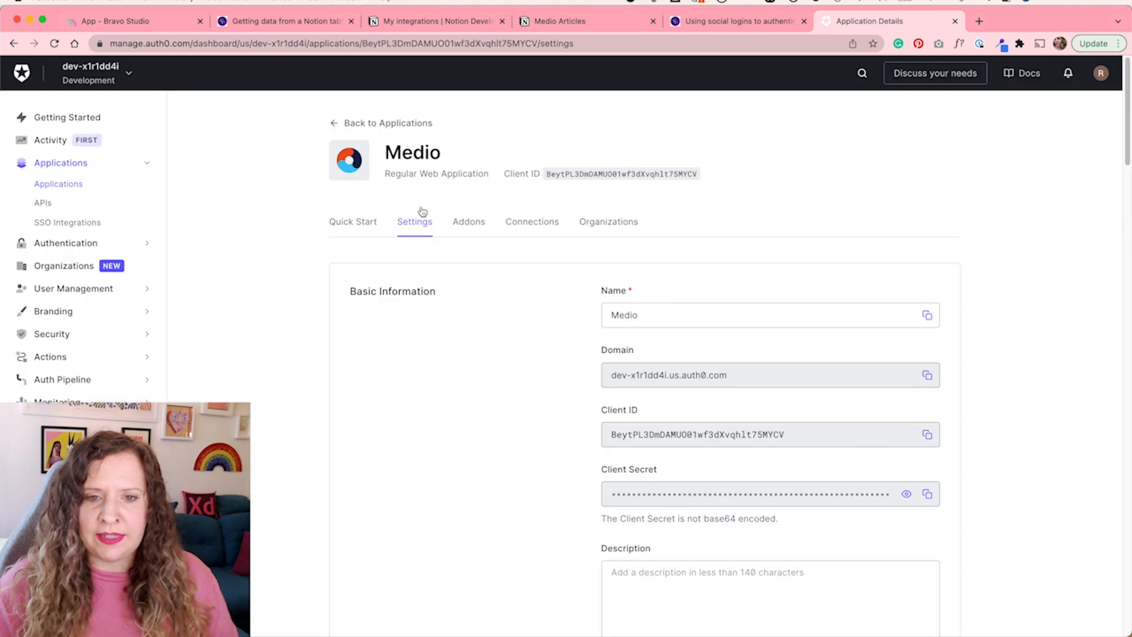
# Copy the three callback URLs from the Bravo social login guide into the application's Allowed Callback URLs field
pyautogui.scroll(-10, 427, 395)
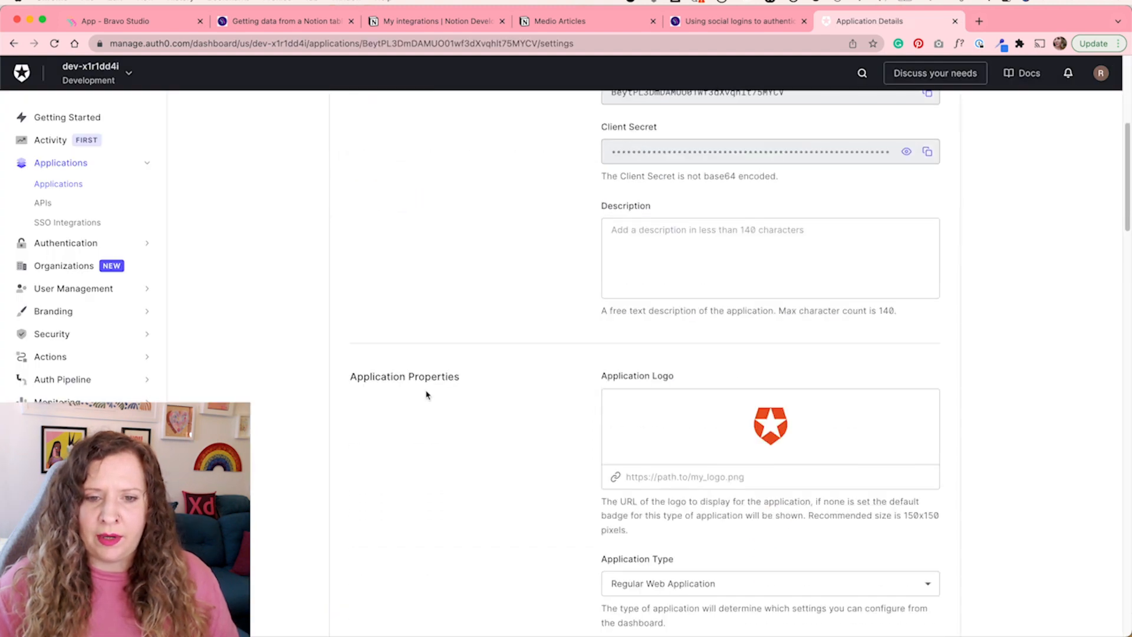
pyautogui.scroll(-6, 427, 395)
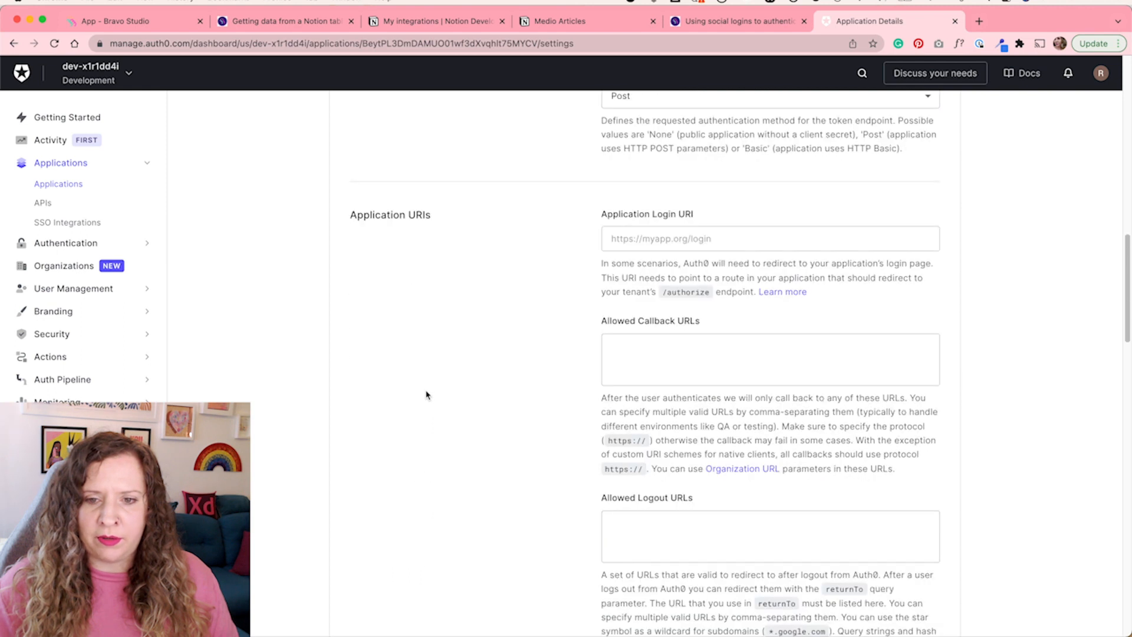
pyautogui.click(618, 351)
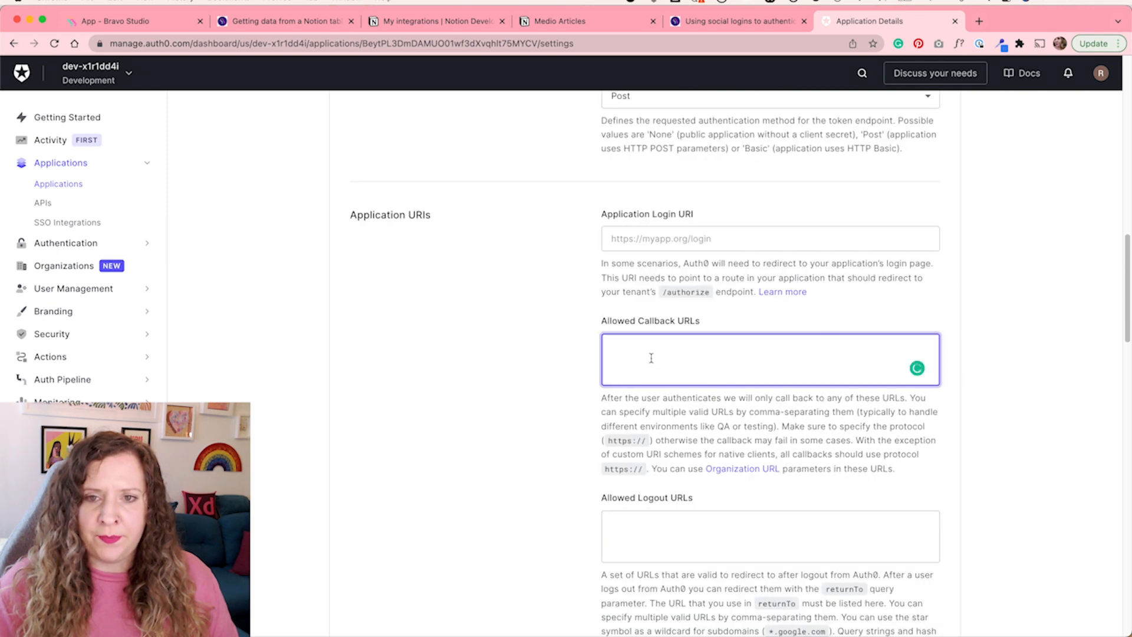
pyautogui.click(766, 27)
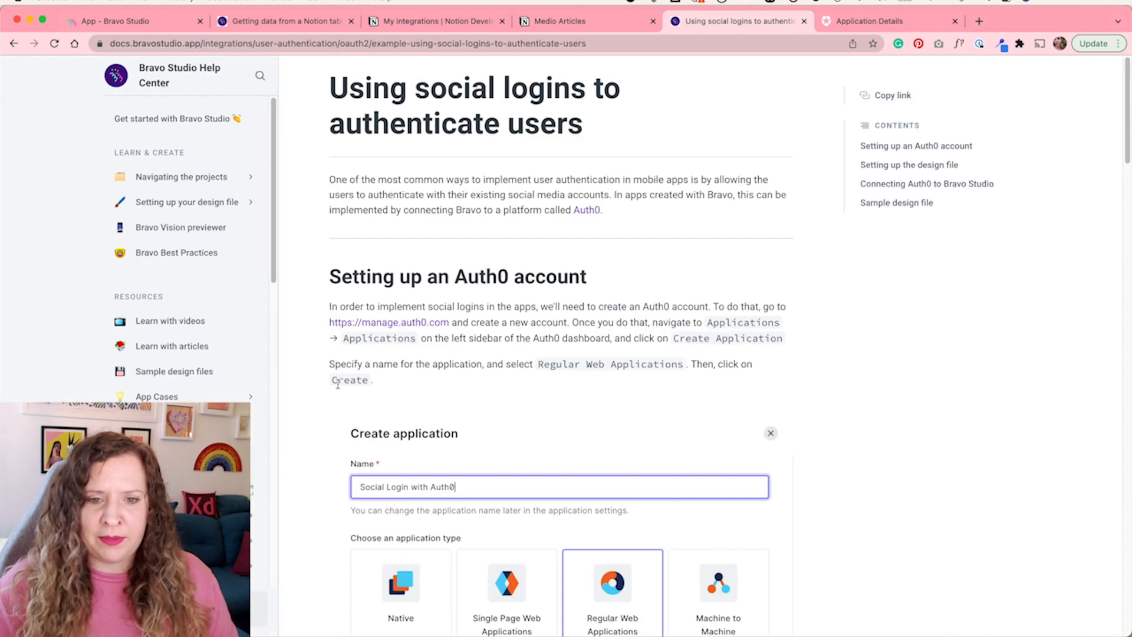
pyautogui.scroll(-9, 326, 405)
pyautogui.scroll(-1, 326, 405)
pyautogui.click(351, 374)
pyautogui.moveTo(351, 374); pyautogui.dragTo(652, 416)
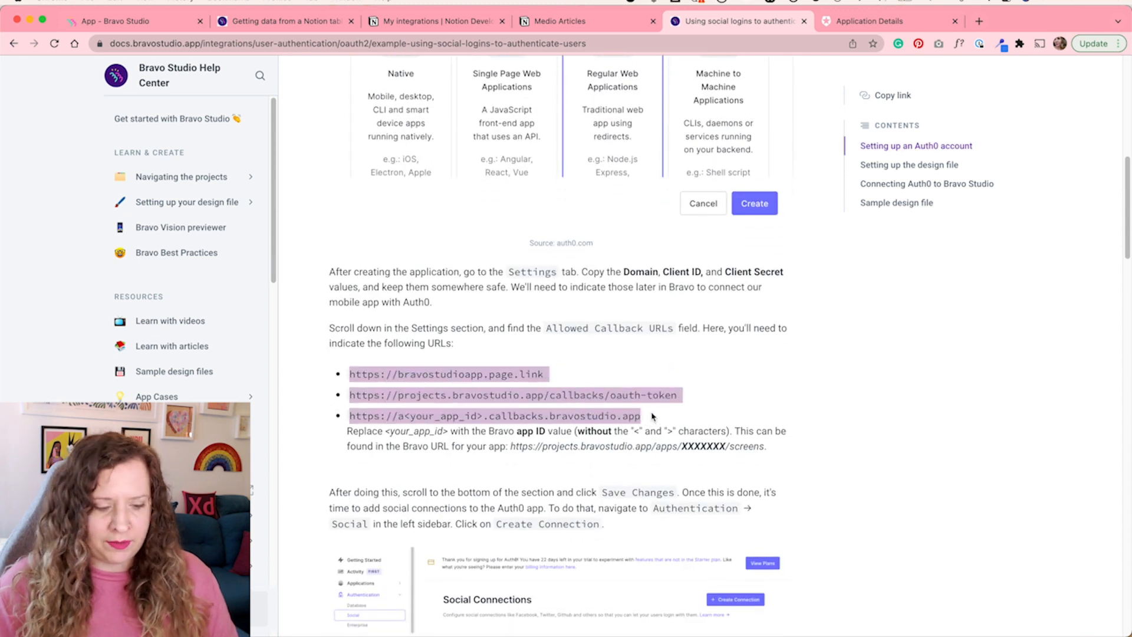
pyautogui.press('super+c')
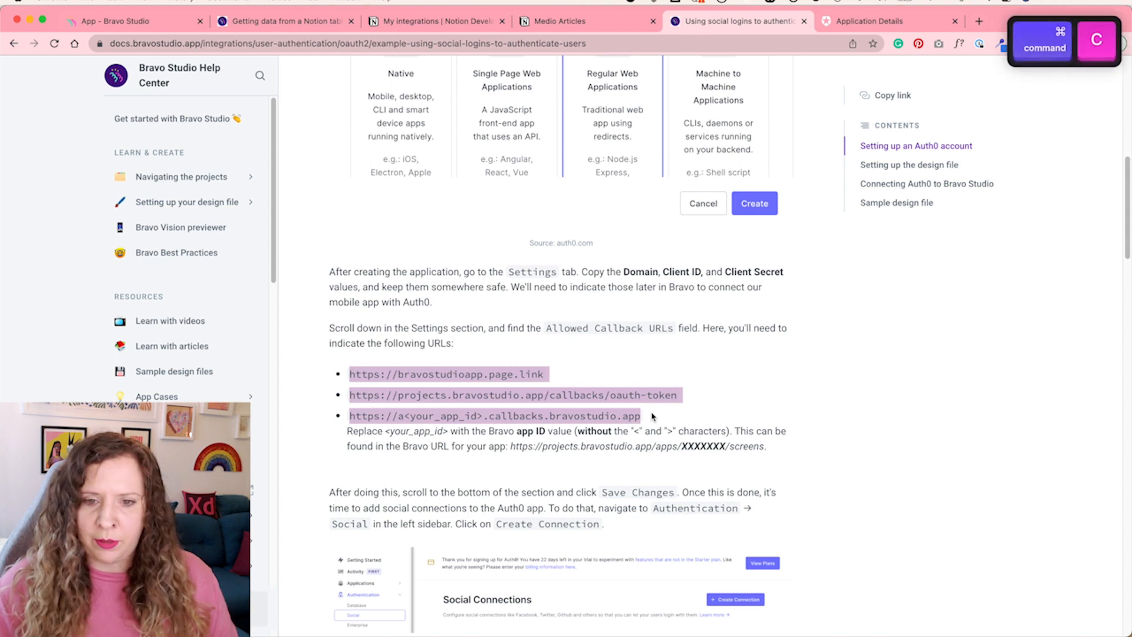
pyautogui.click(834, 21)
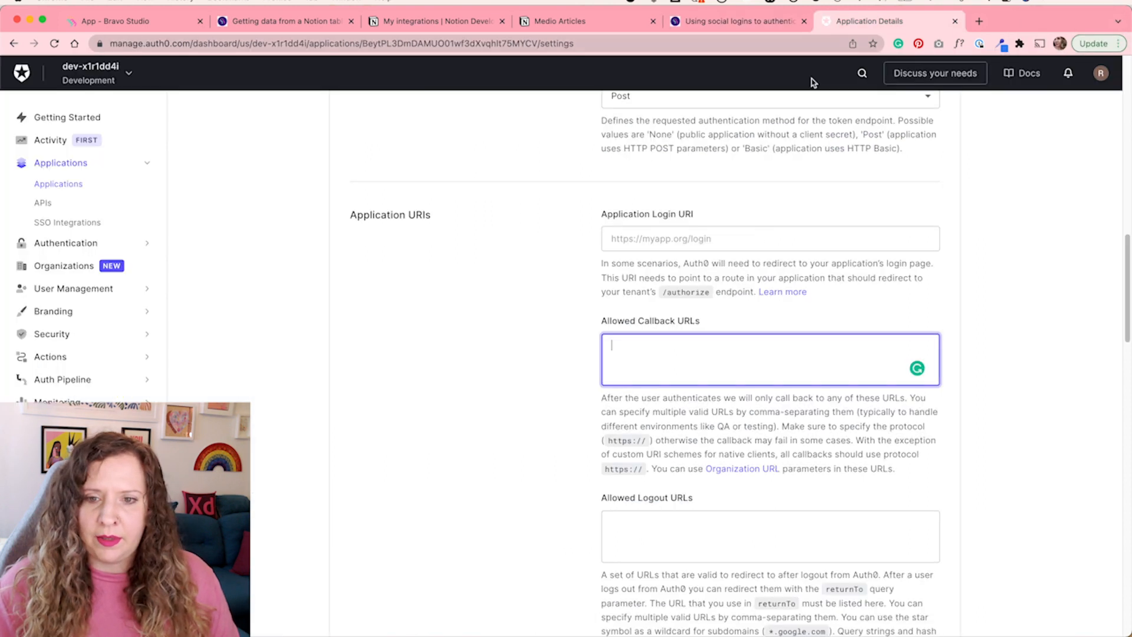
pyautogui.press('super+v')
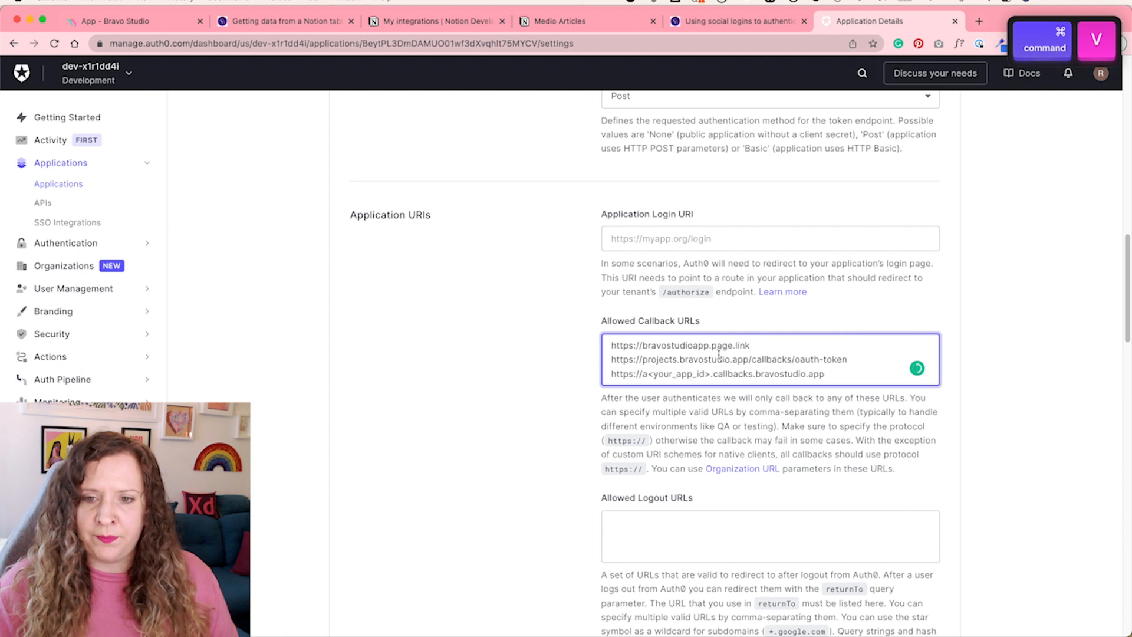
# Replace the your_app_id placeholder in the third callback URL with the Bravo app ID copied from the project URL
pyautogui.moveTo(711, 374); pyautogui.dragTo(646, 375)
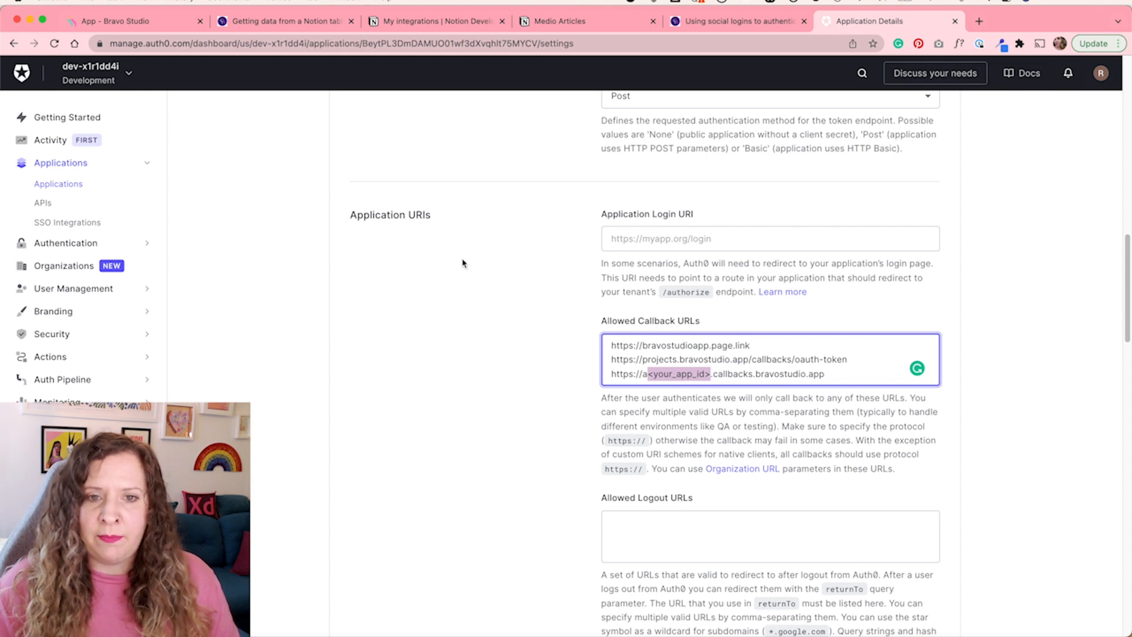
pyautogui.click(159, 25)
pyautogui.moveTo(241, 44); pyautogui.dragTo(388, 50)
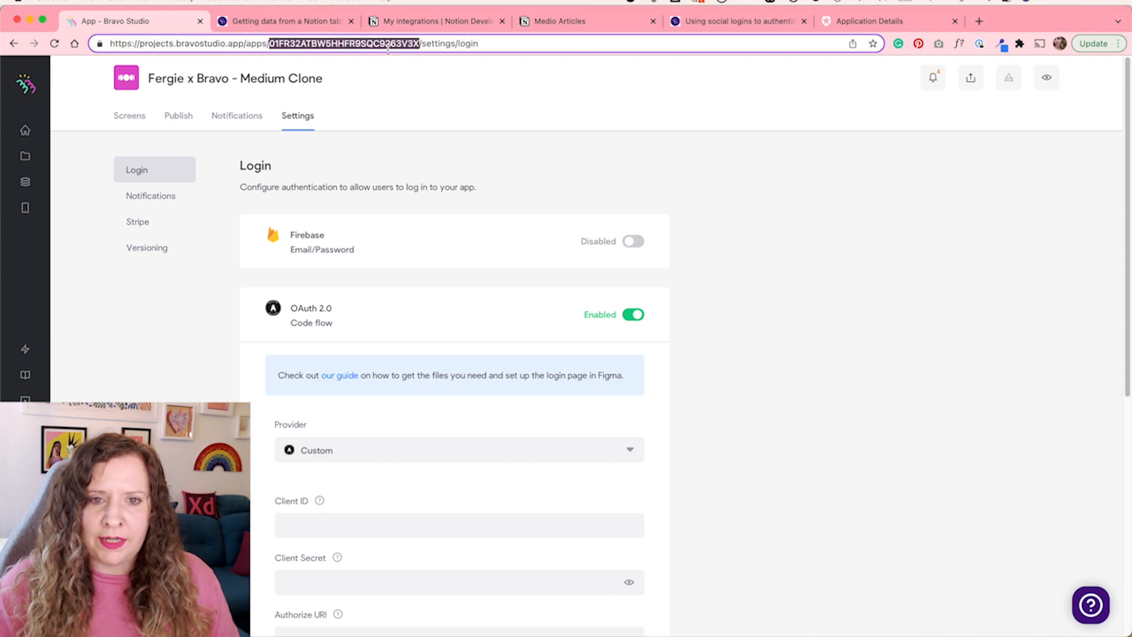
pyautogui.press('super+c')
pyautogui.press('super+9')
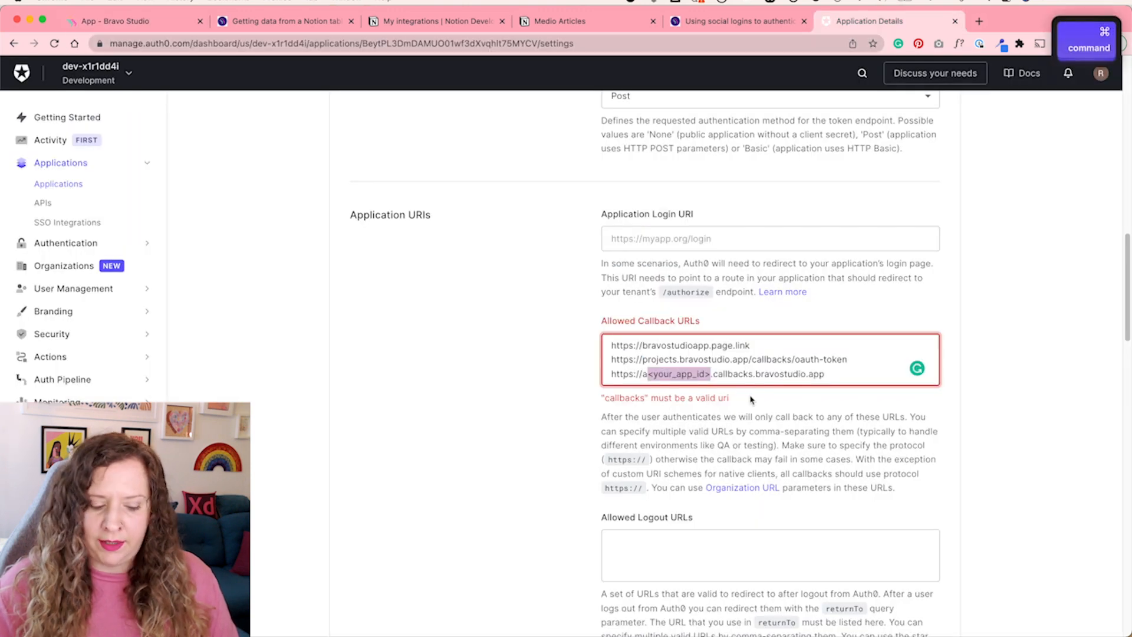
pyautogui.press('super+v')
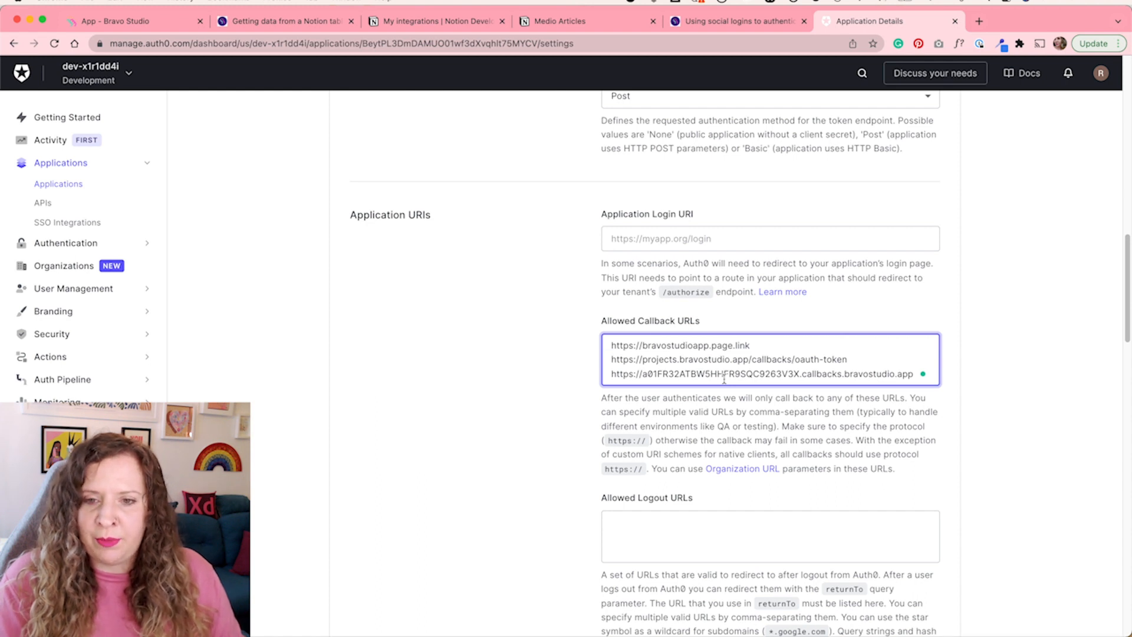
# Separate the three callback URLs with commas at the end of the first two lines
pyautogui.press('BackSpace')
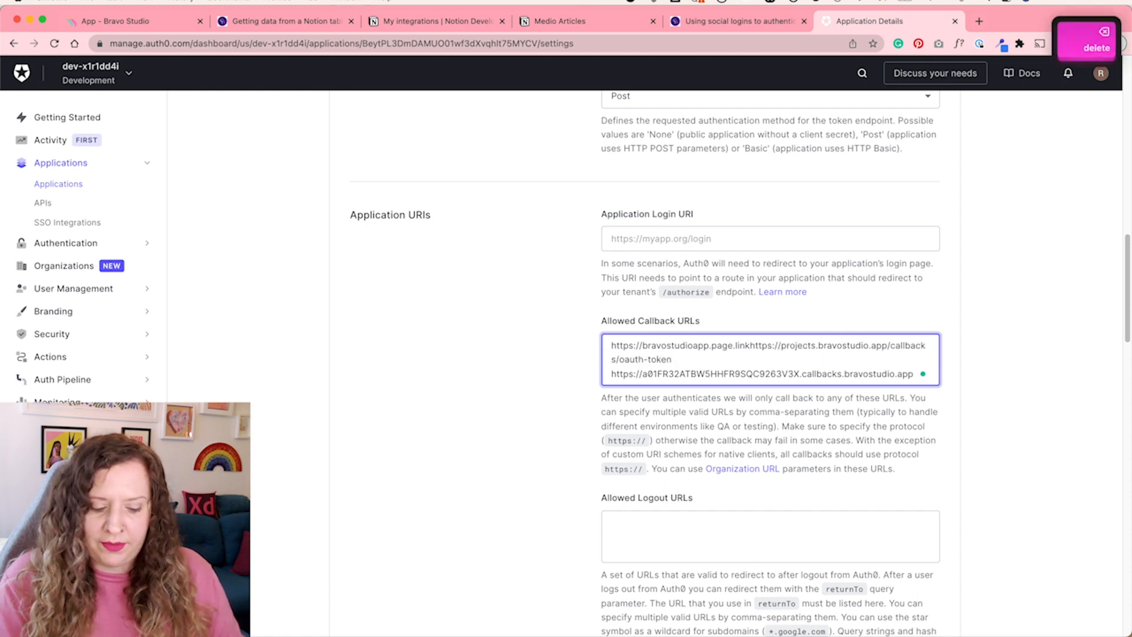
pyautogui.write(',')
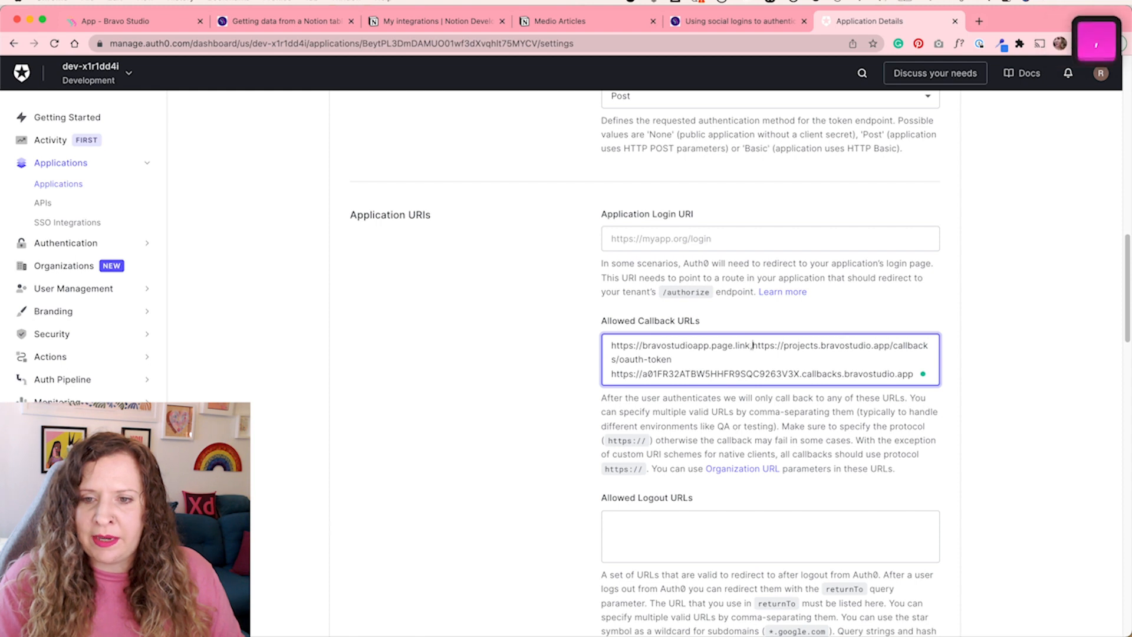
pyautogui.press('Down')
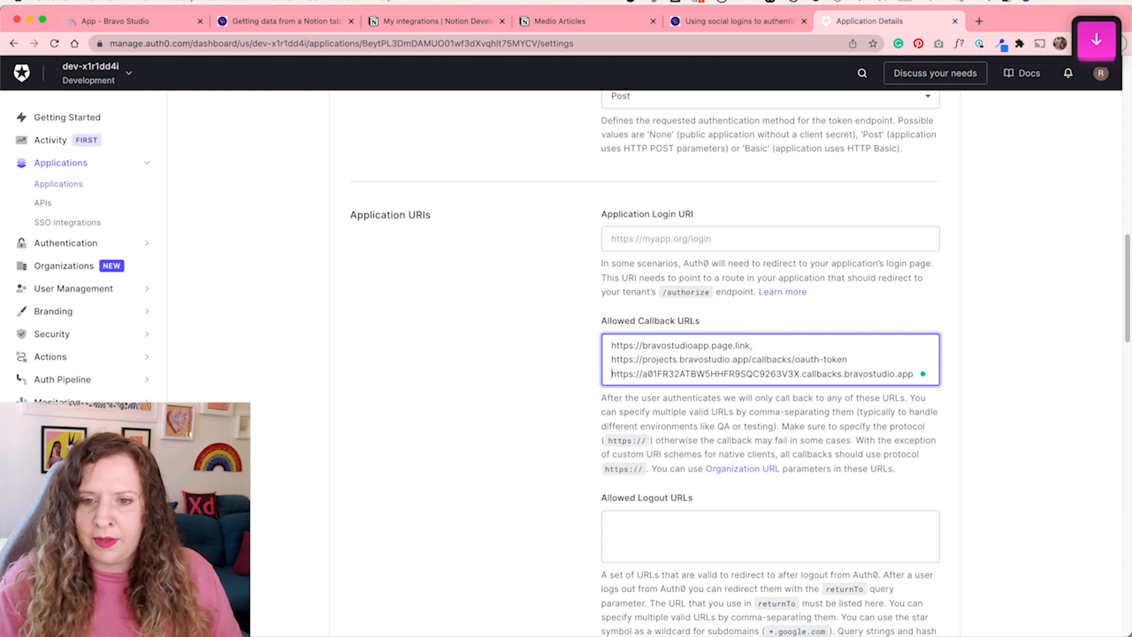
pyautogui.press('BackSpace')
pyautogui.write(',')
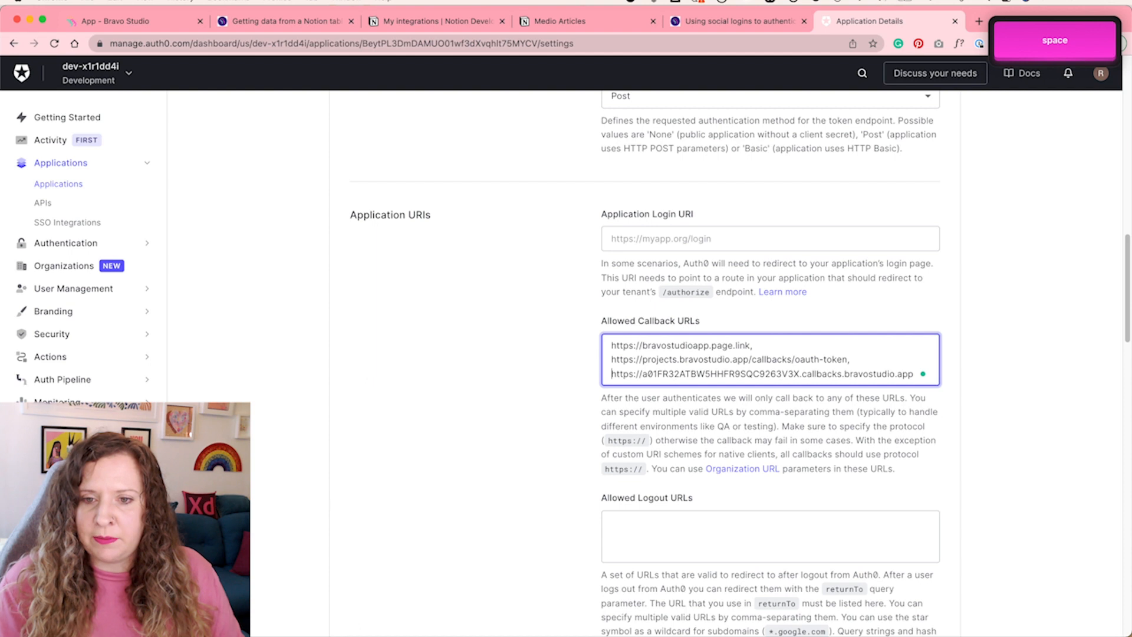
# Save the Medio application's settings changes
pyautogui.scroll(-15, 459, 447)
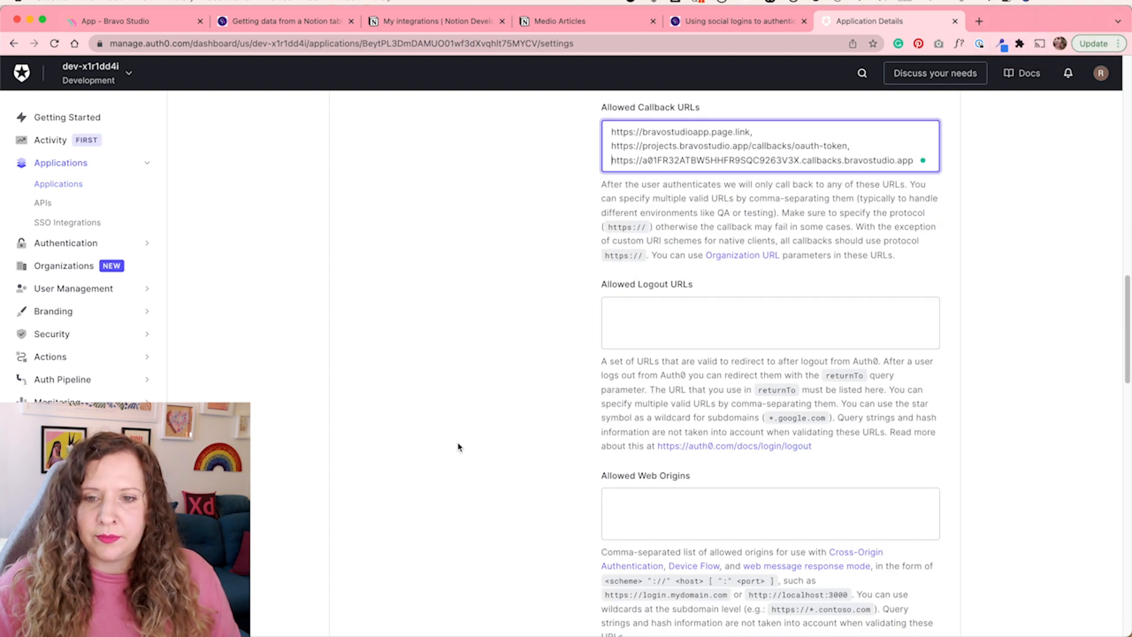
pyautogui.scroll(-15, 459, 447)
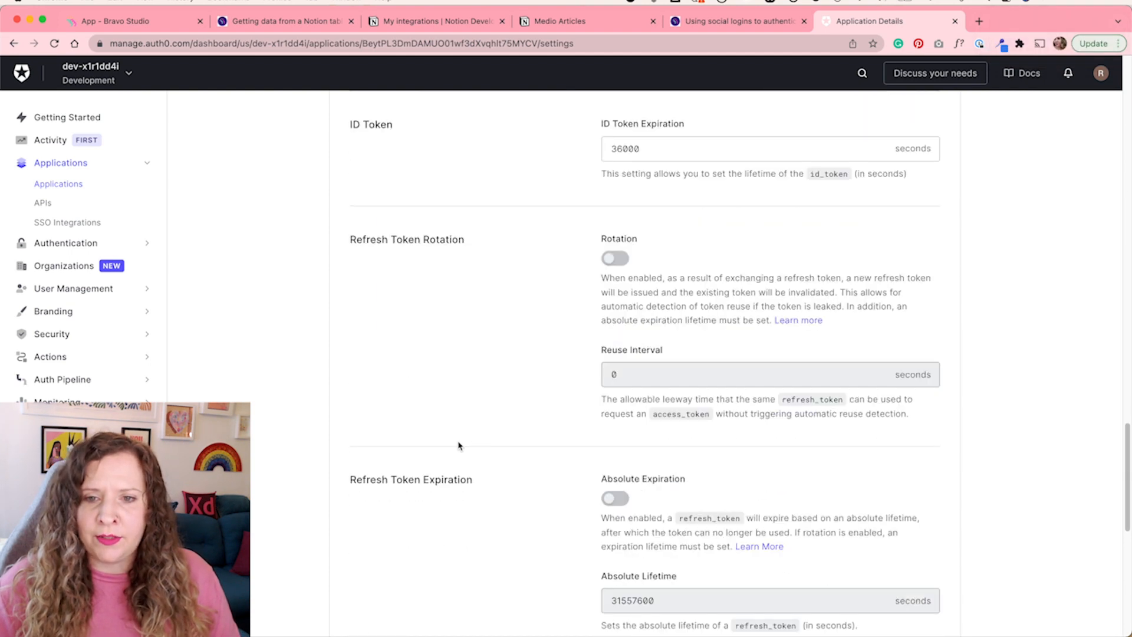
pyautogui.click(620, 455)
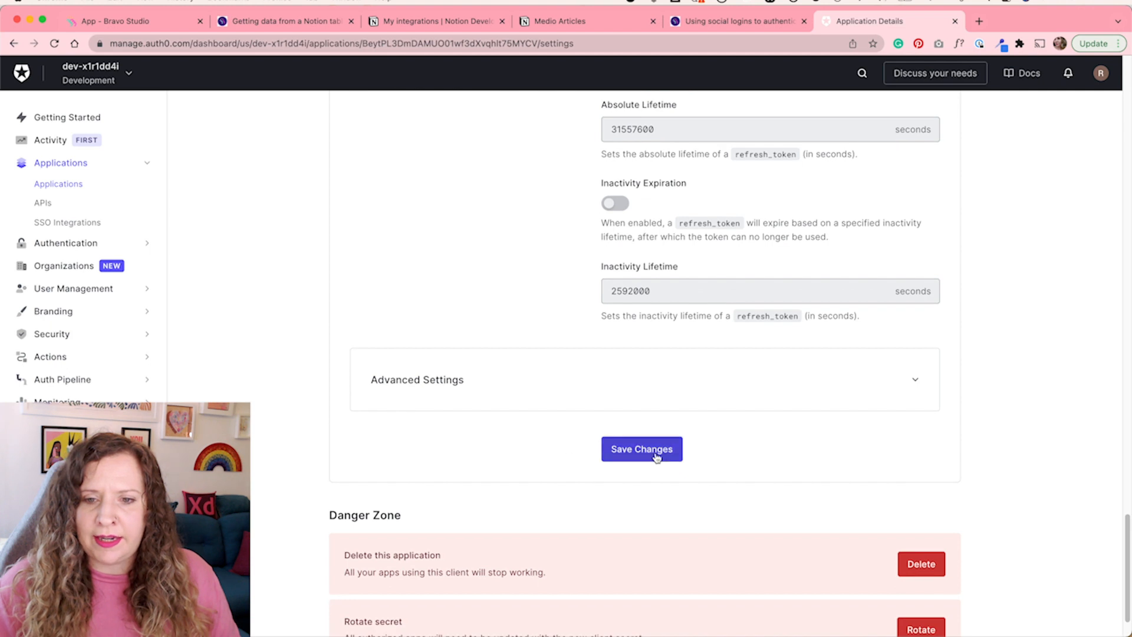
# Start a new Microsoft Account social connection in Auth0 and dismiss its setup guide
pyautogui.click(55, 248)
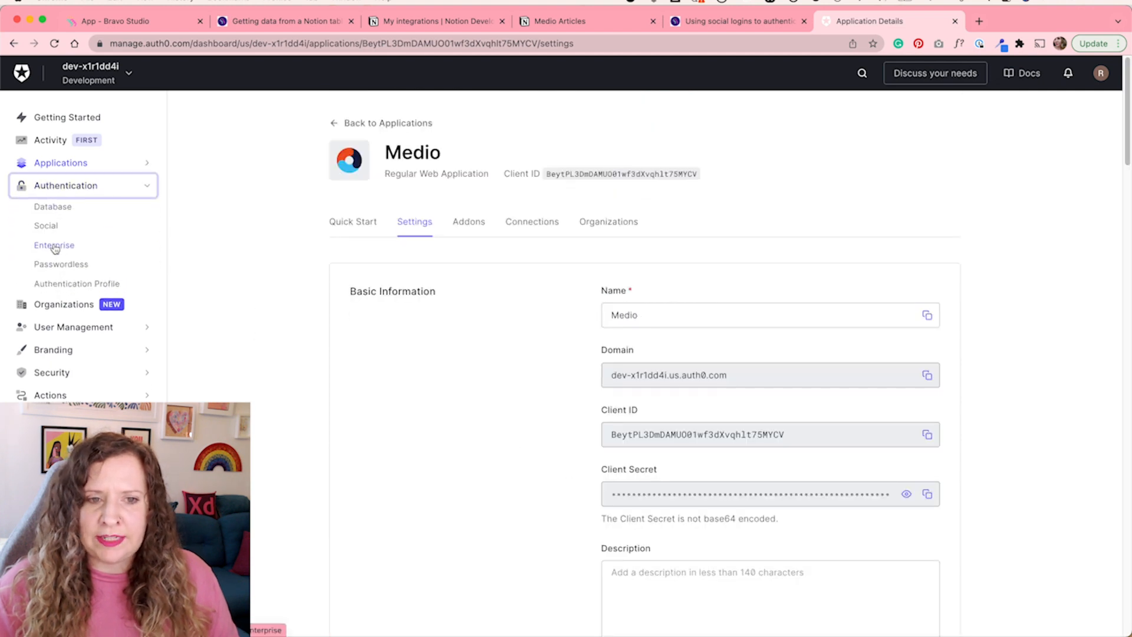
pyautogui.click(47, 227)
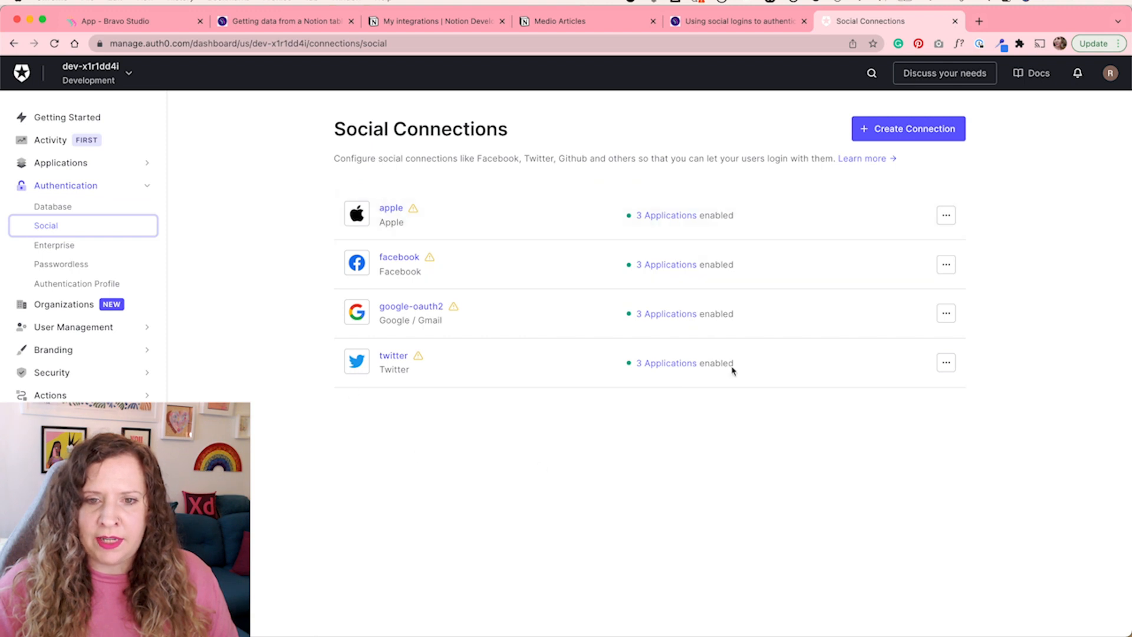
pyautogui.click(905, 133)
pyautogui.scroll(-2, 287, 388)
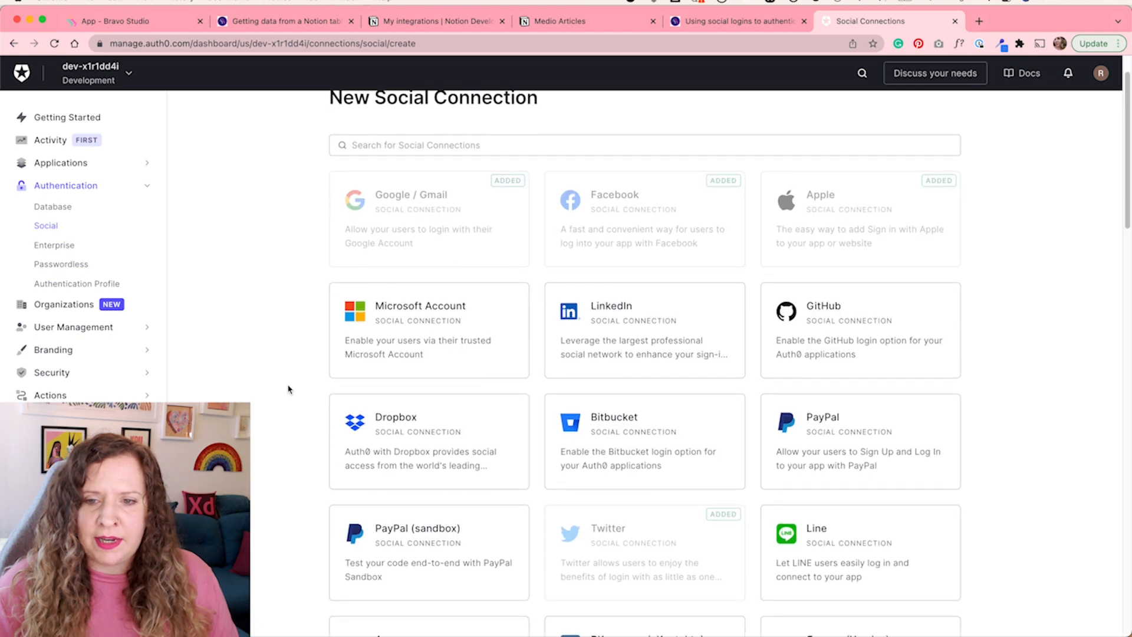
pyautogui.scroll(-8, 288, 389)
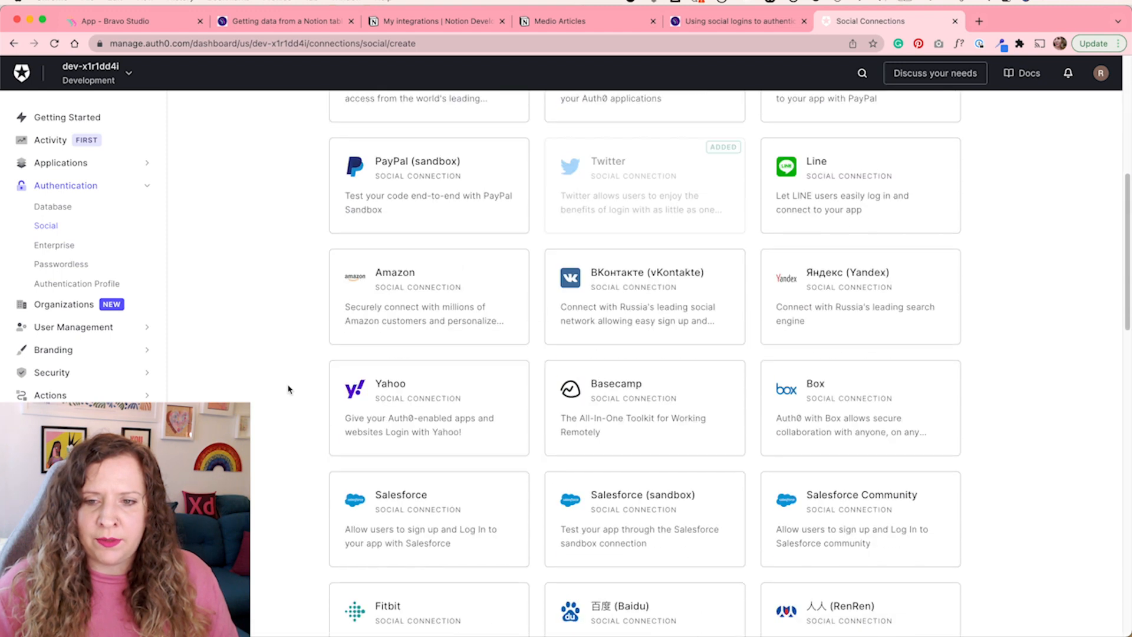
pyautogui.scroll(-6, 289, 388)
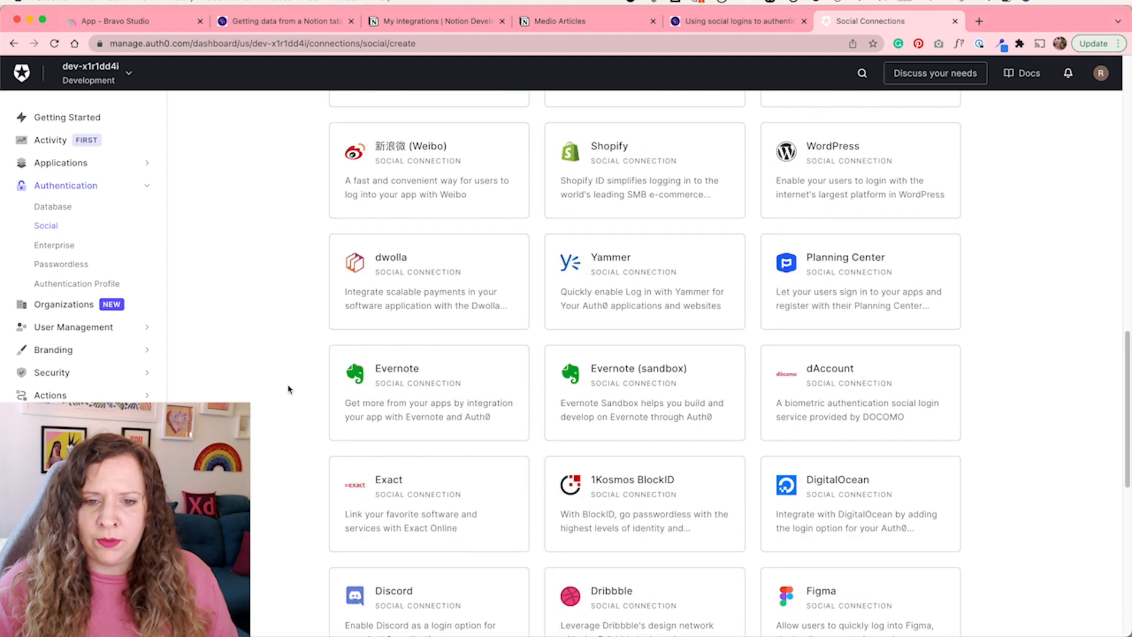
pyautogui.scroll(12, 336, 383)
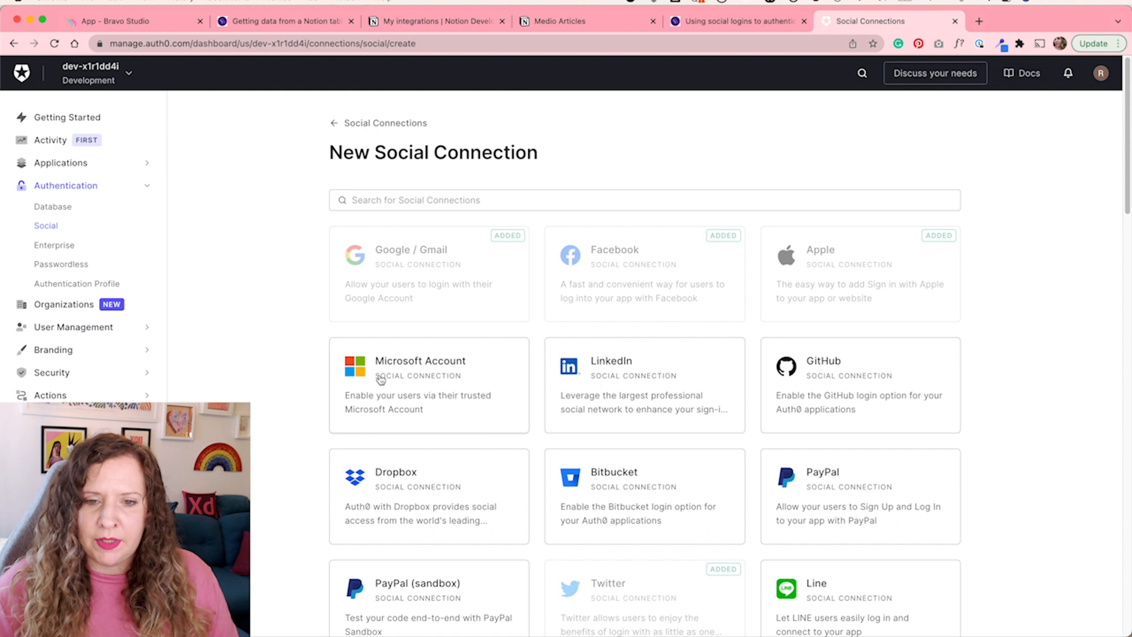
pyautogui.click(463, 394)
pyautogui.click(620, 421)
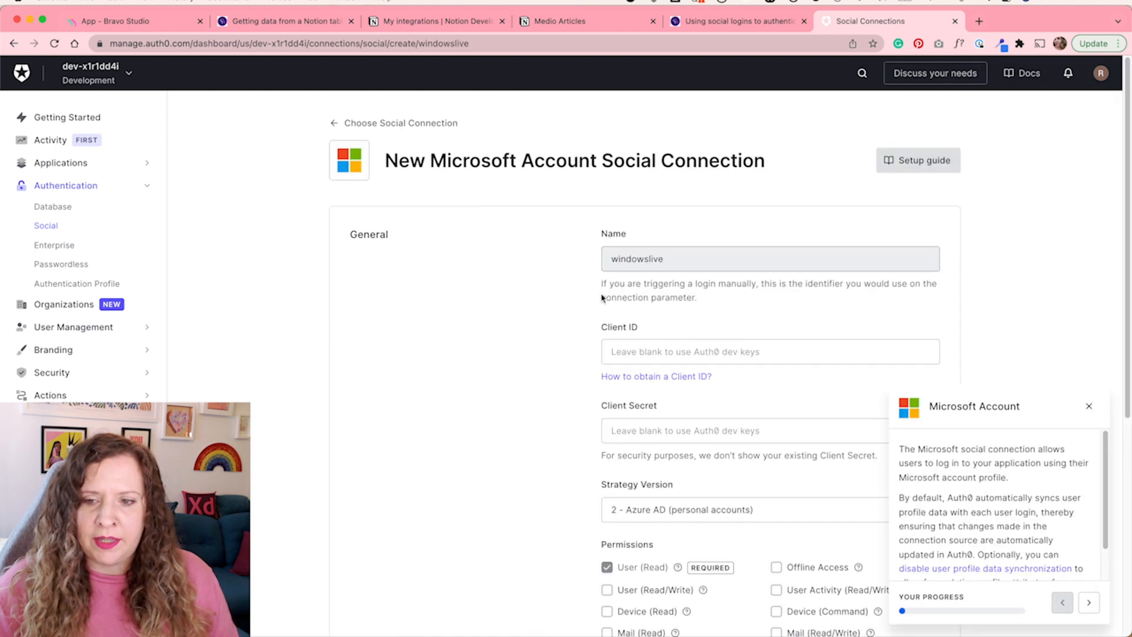
pyautogui.click(1089, 407)
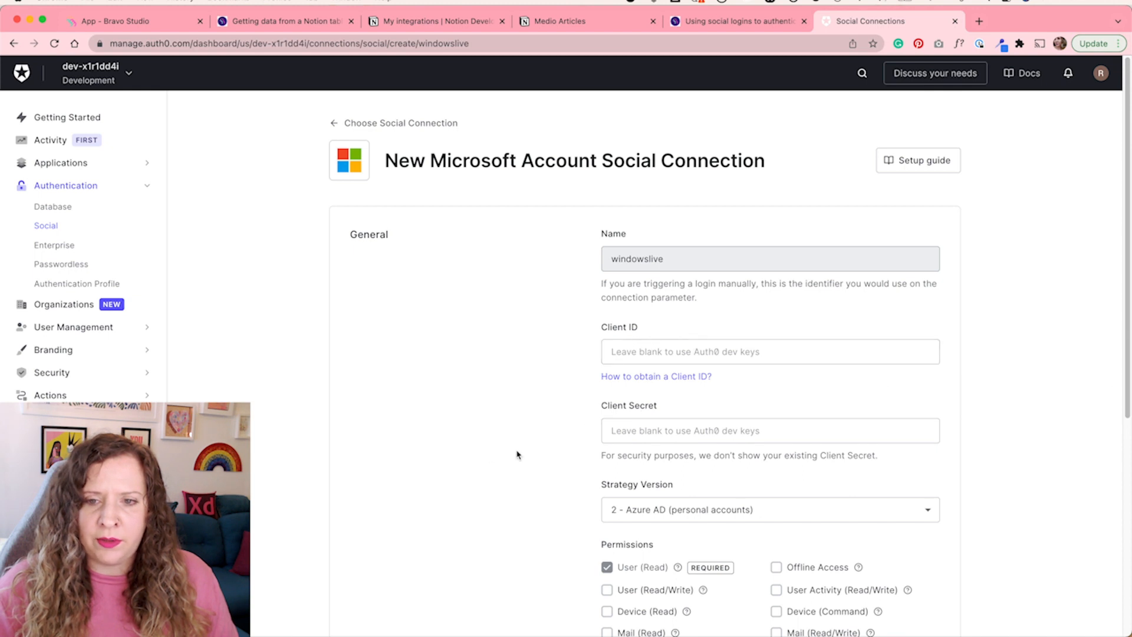
# Create the Microsoft Account (windowslive) connection and enable it for the Medio application
pyautogui.scroll(-6, 487, 468)
pyautogui.click(625, 571)
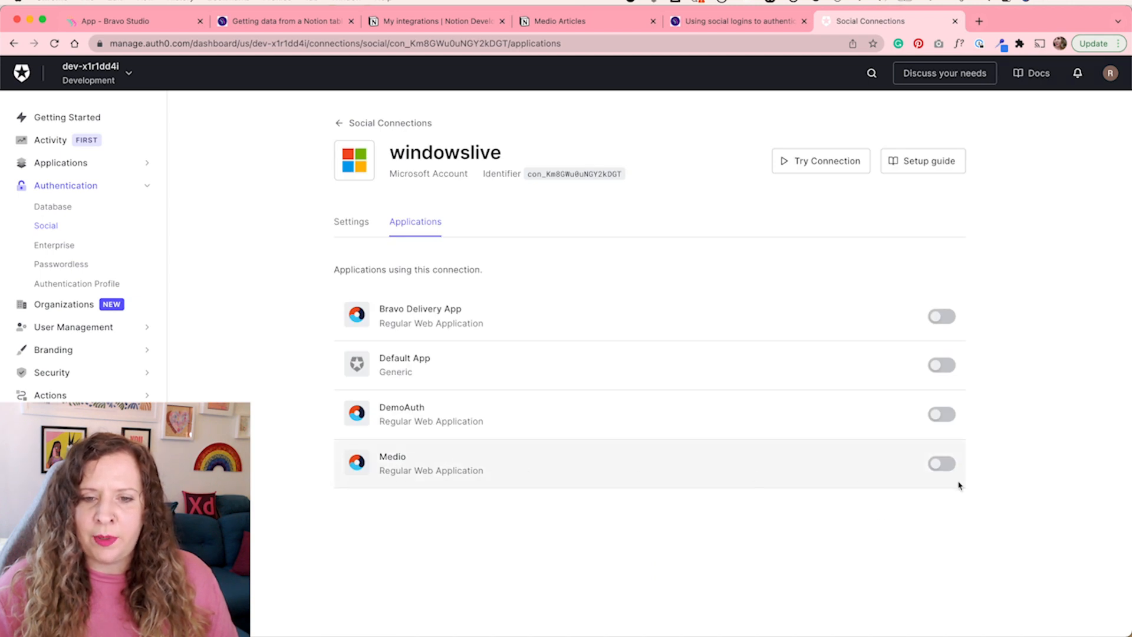
pyautogui.click(937, 471)
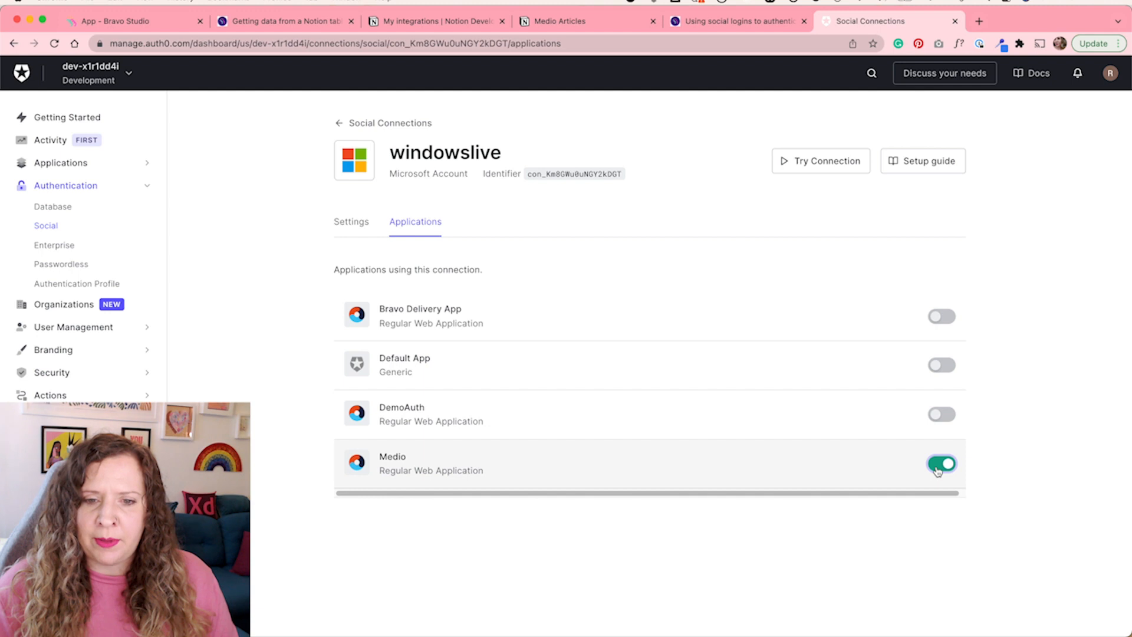
# Save Bravo's OAuth 2.0 Auth0 login settings with the DemoAuth application's domain, client ID and client secret
pyautogui.click(46, 225)
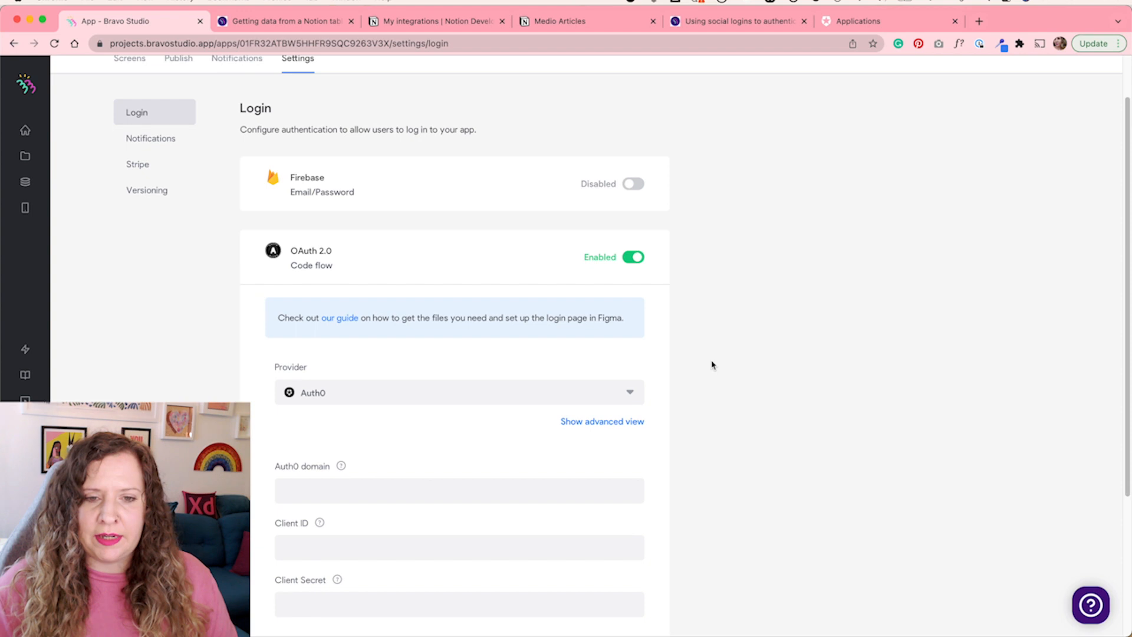
pyautogui.scroll(-3, 712, 365)
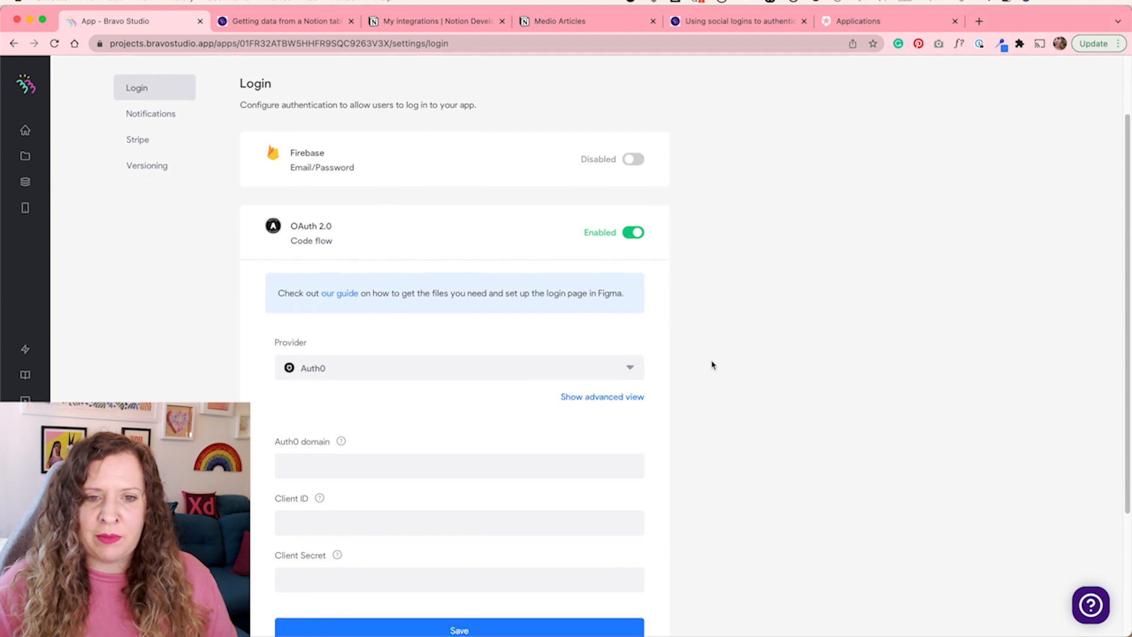
pyautogui.scroll(-1, 711, 365)
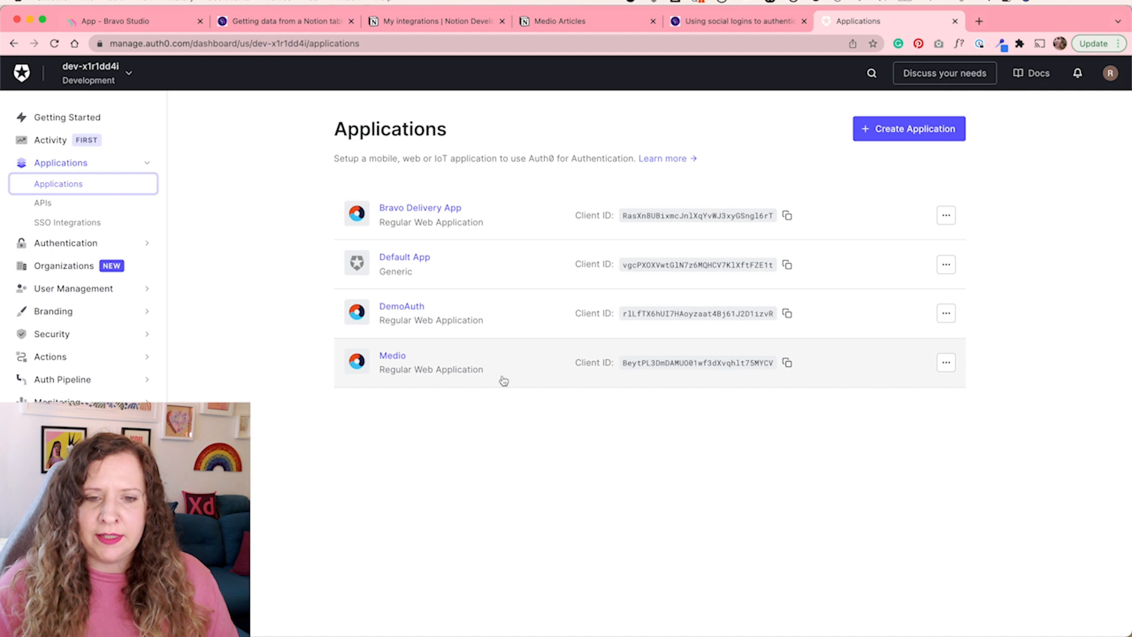
pyautogui.click(480, 320)
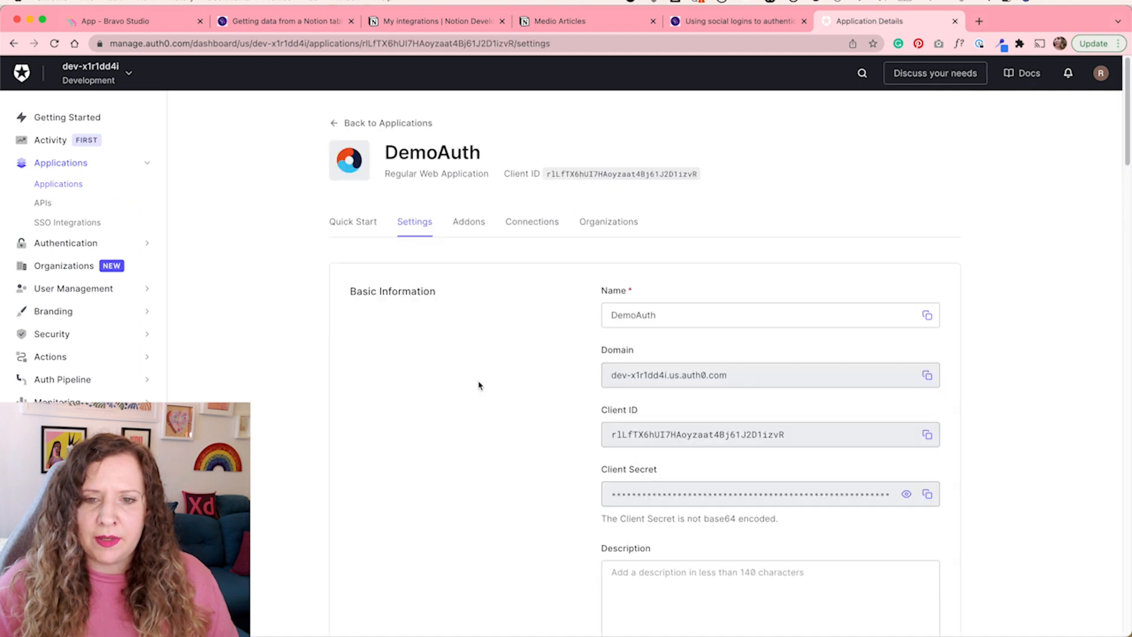
pyautogui.scroll(-1, 590, 371)
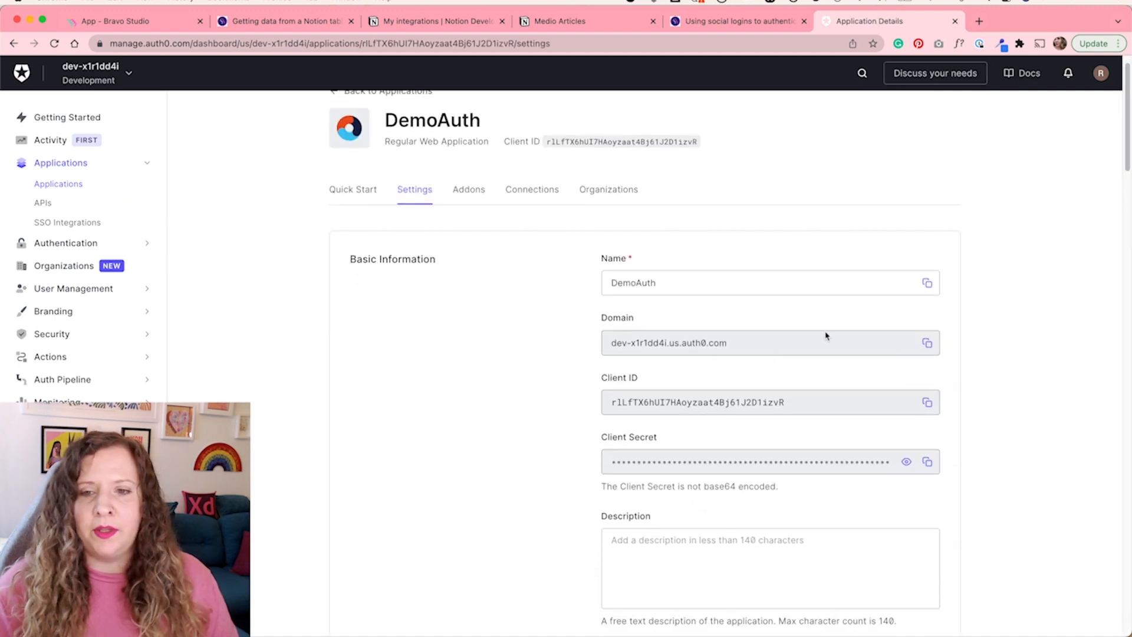
pyautogui.click(137, 21)
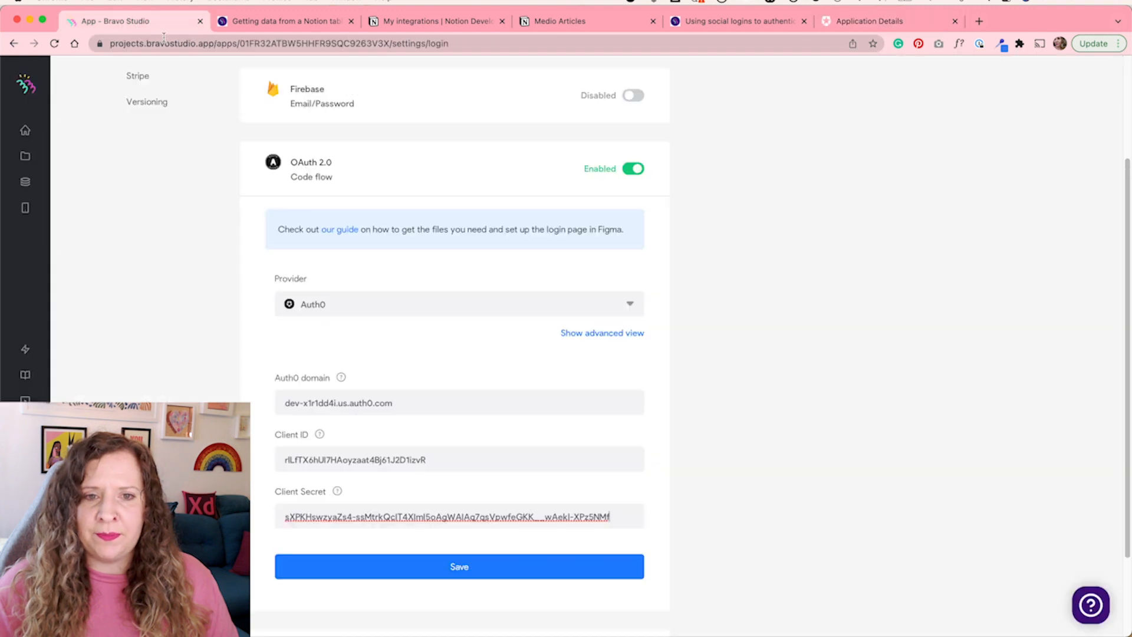
pyautogui.click(478, 565)
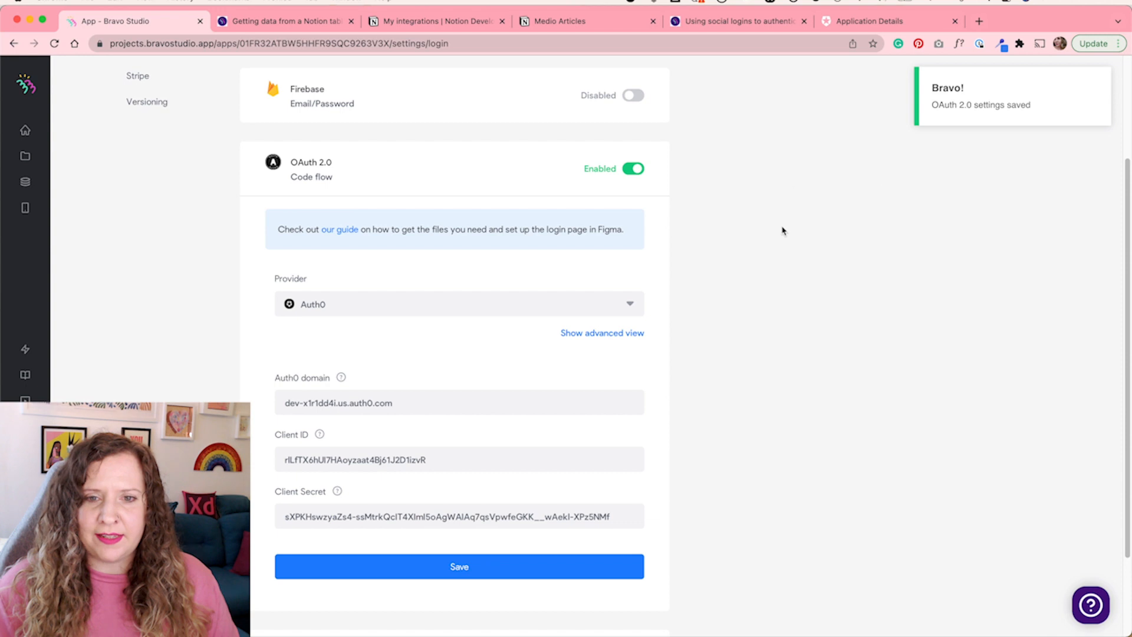
pyautogui.scroll(5, 708, 387)
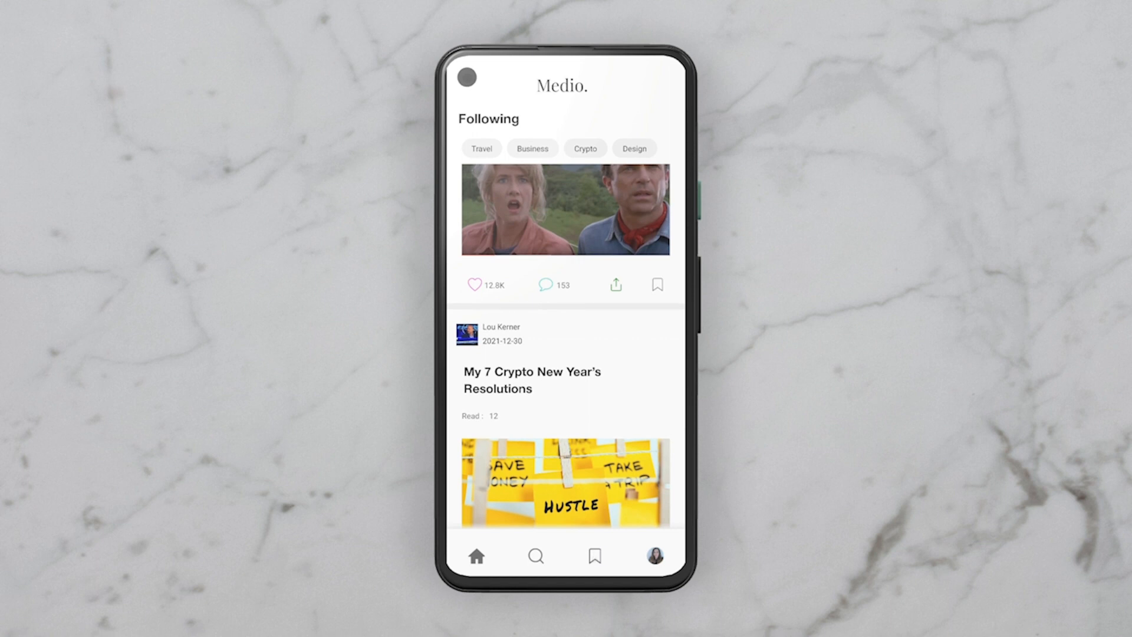
# Bookmark an article from the home feed of the Medio app preview
pyautogui.click(598, 555)
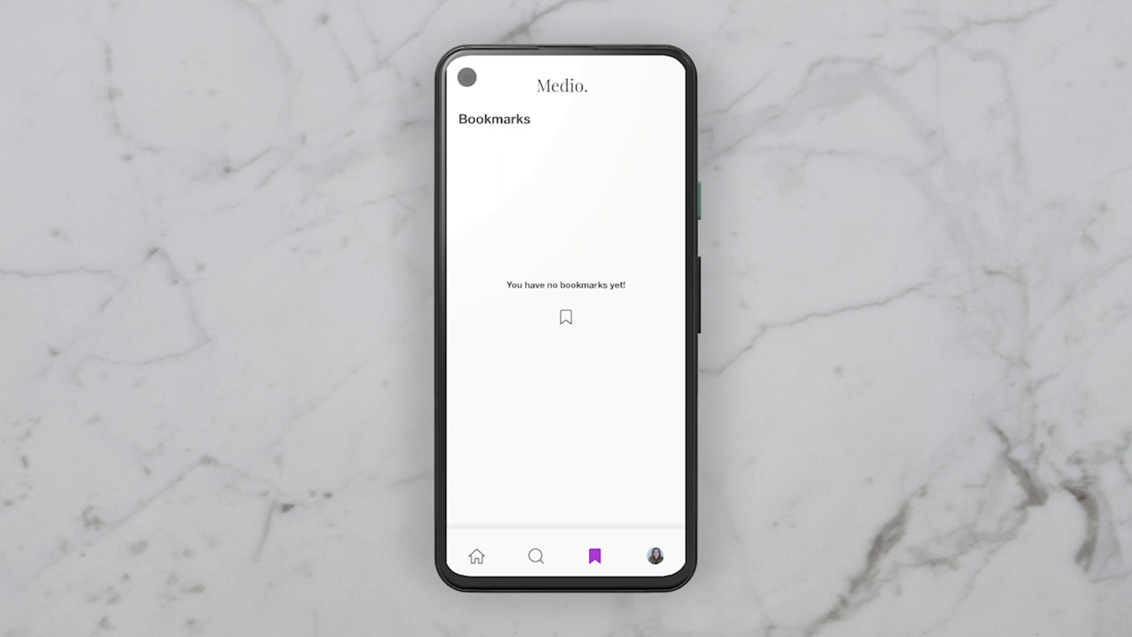
pyautogui.click(476, 556)
pyautogui.moveTo(582, 346); pyautogui.dragTo(583, 443)
pyautogui.click(658, 382)
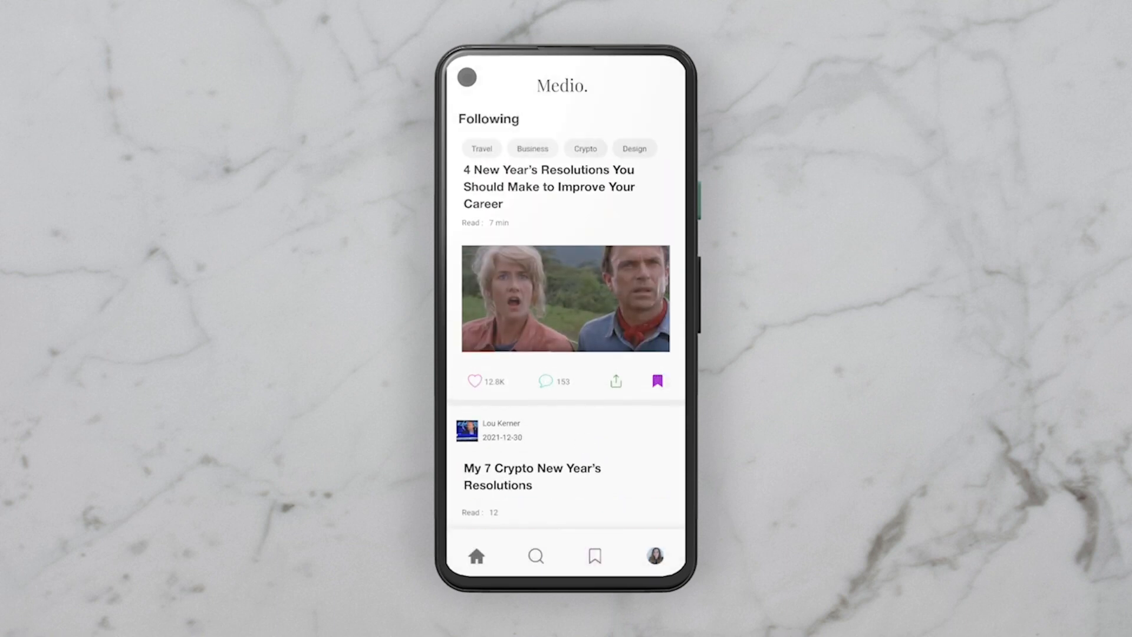
pyautogui.scroll(4, 566, 345)
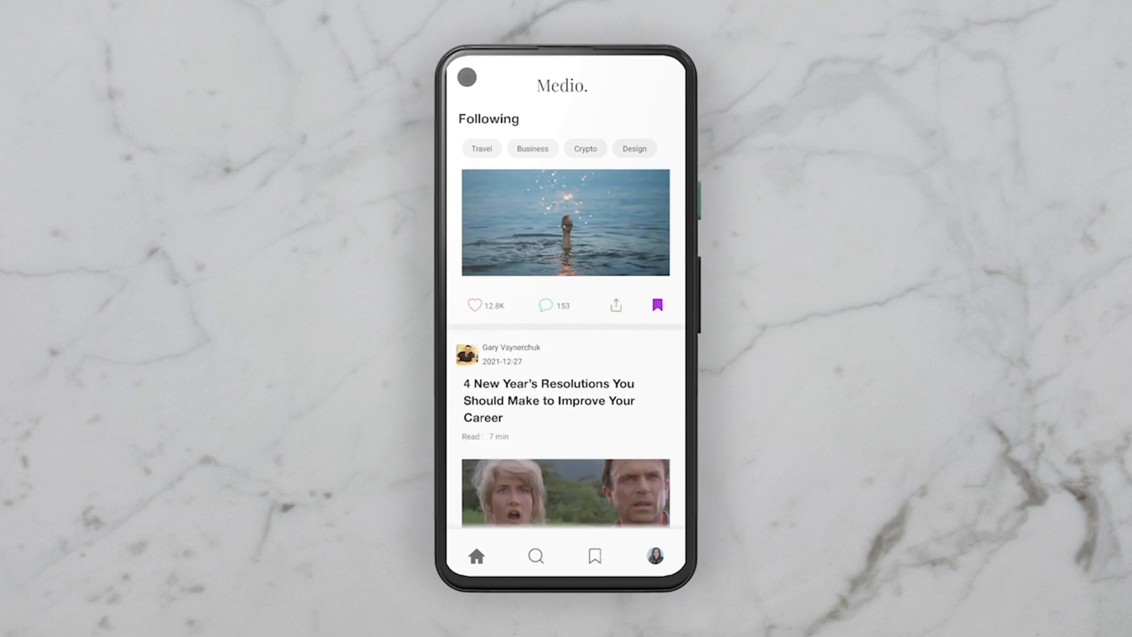
# Open the bookmarks list and remove the bookmark from the 'This Will Help You Conquer New Year Resolutions' article
pyautogui.click(595, 556)
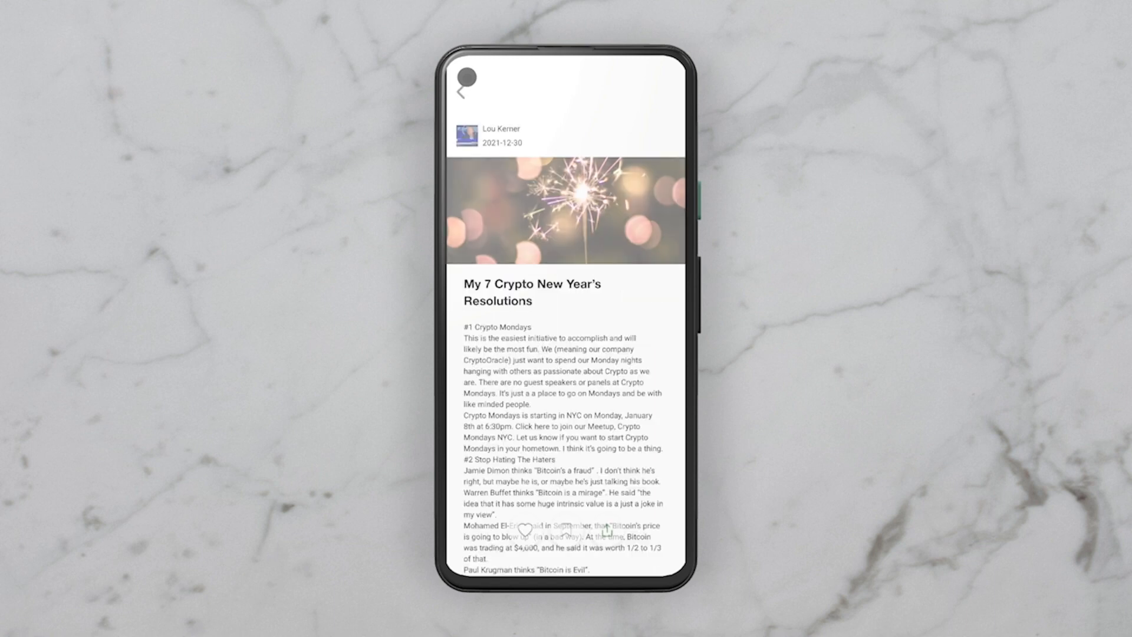
pyautogui.moveTo(554, 446)
pyautogui.mouseDown()
pyautogui.moveTo(599, 292)
pyautogui.moveTo(566, 442)
pyautogui.mouseUp()
pyautogui.click(460, 92)
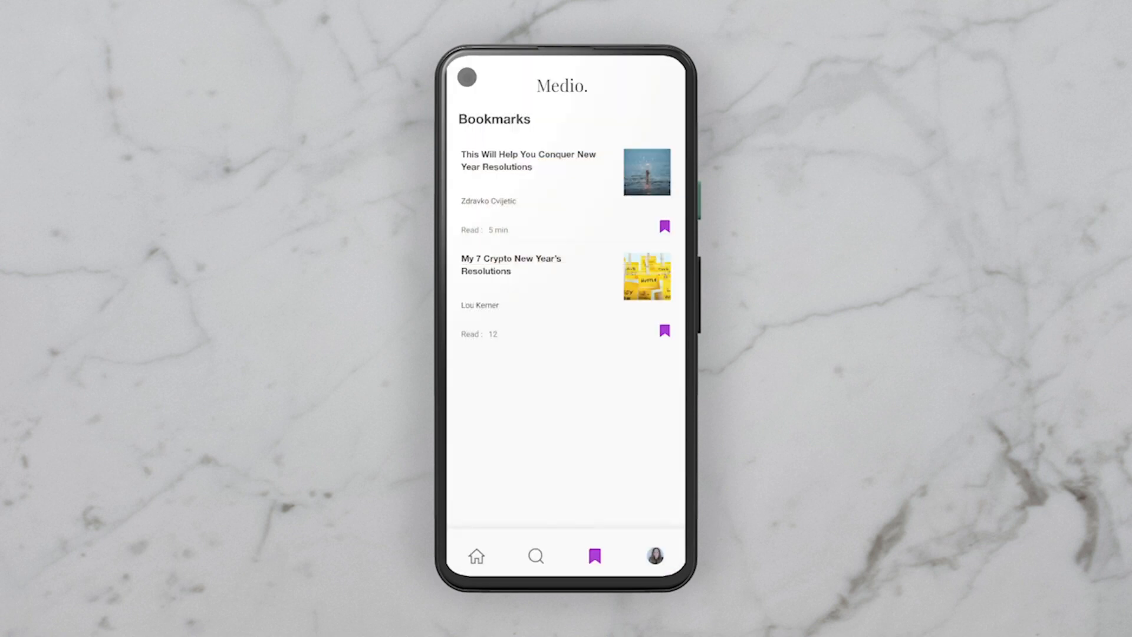
pyautogui.moveTo(574, 254); pyautogui.dragTo(583, 436)
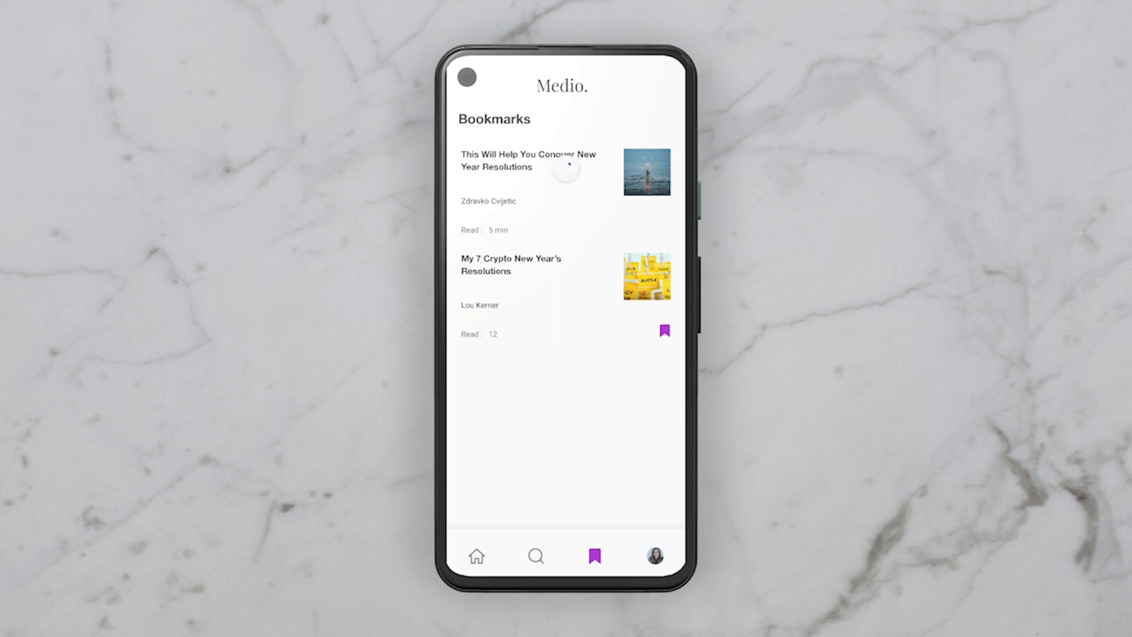